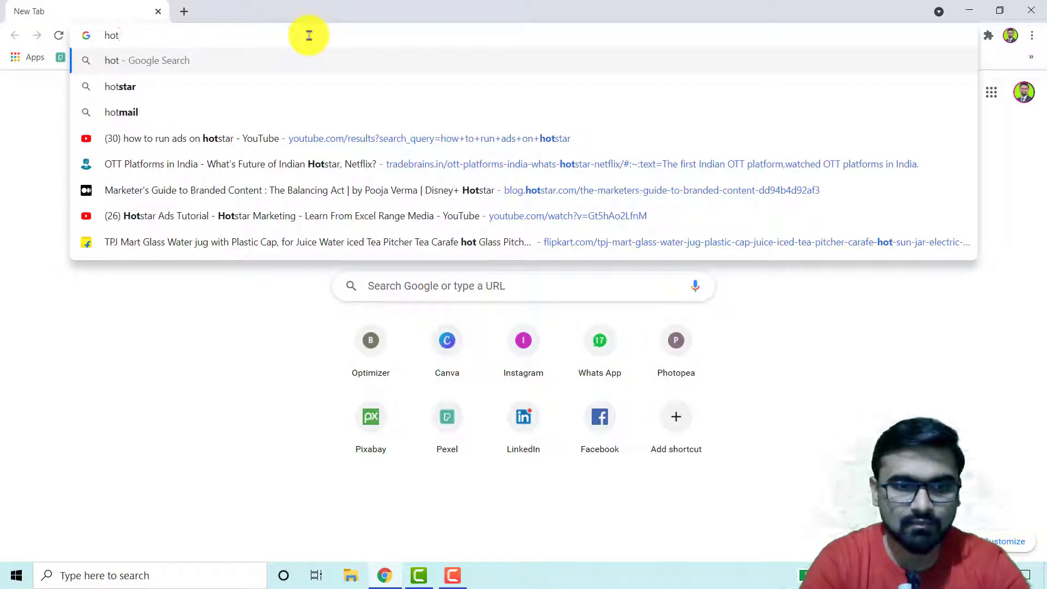
Search Google for 'hotstar ads' and open the Hotstar AdServe result.
{"action": "type", "text": "star ads"}
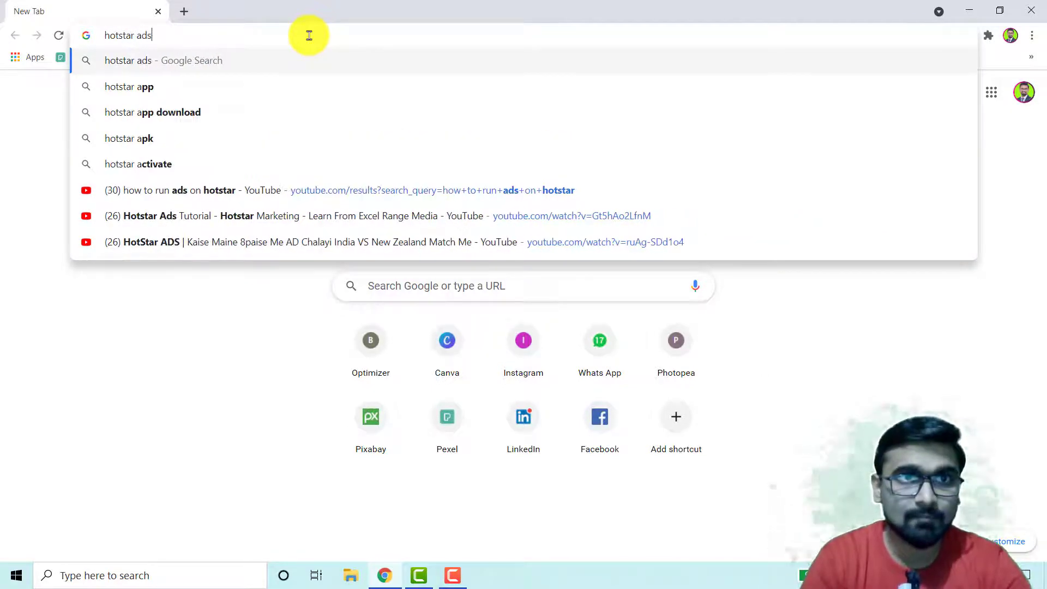
{"action": "key", "text": "Return"}
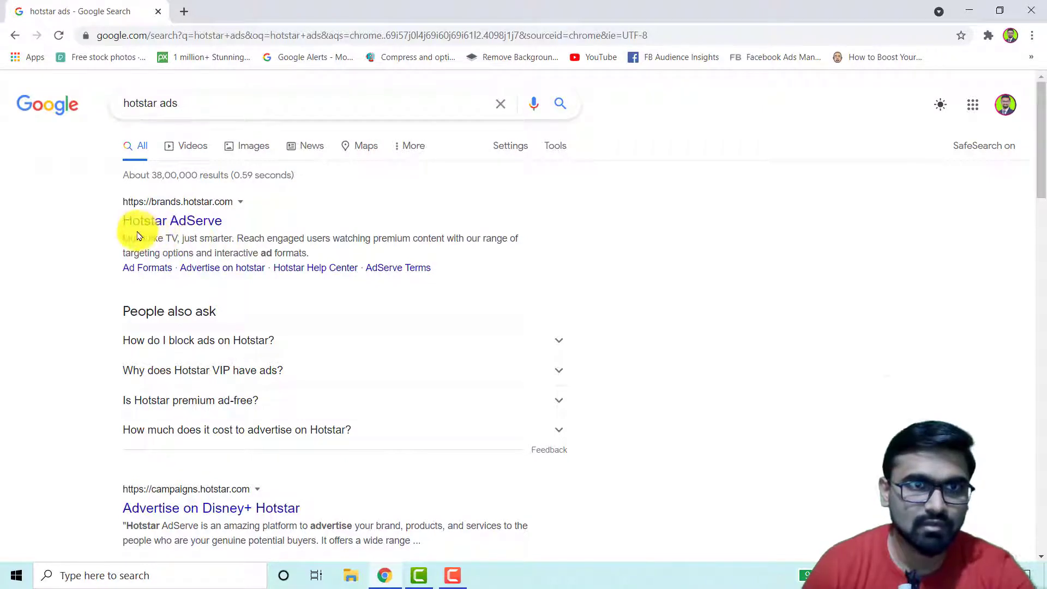
{"action": "left_click", "coordinate": [179, 227]}
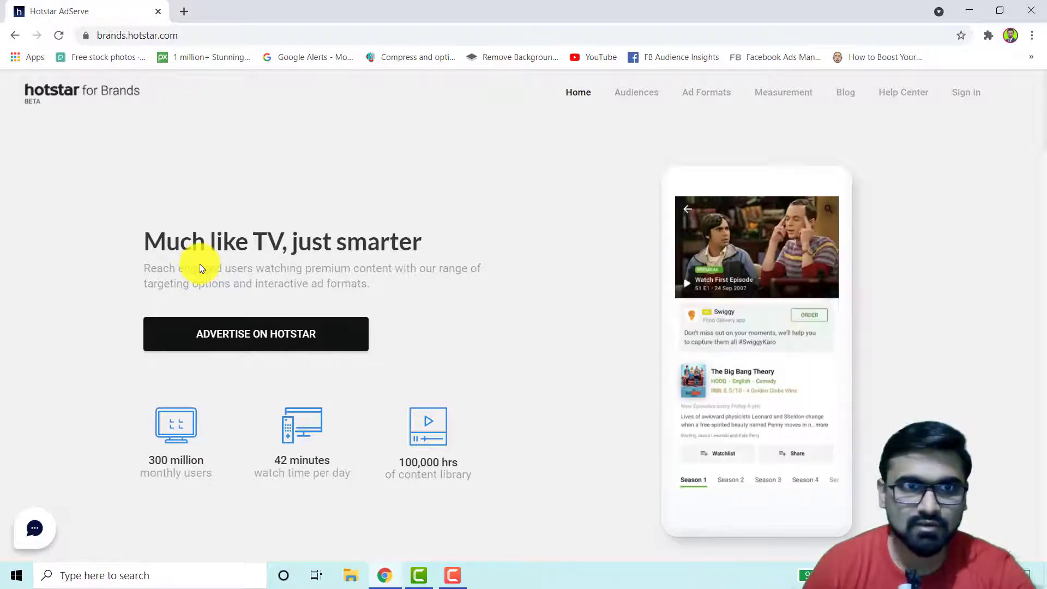
Sign up as an advertiser using the saved name, mobile and email plus a password.
{"action": "left_click", "coordinate": [252, 346]}
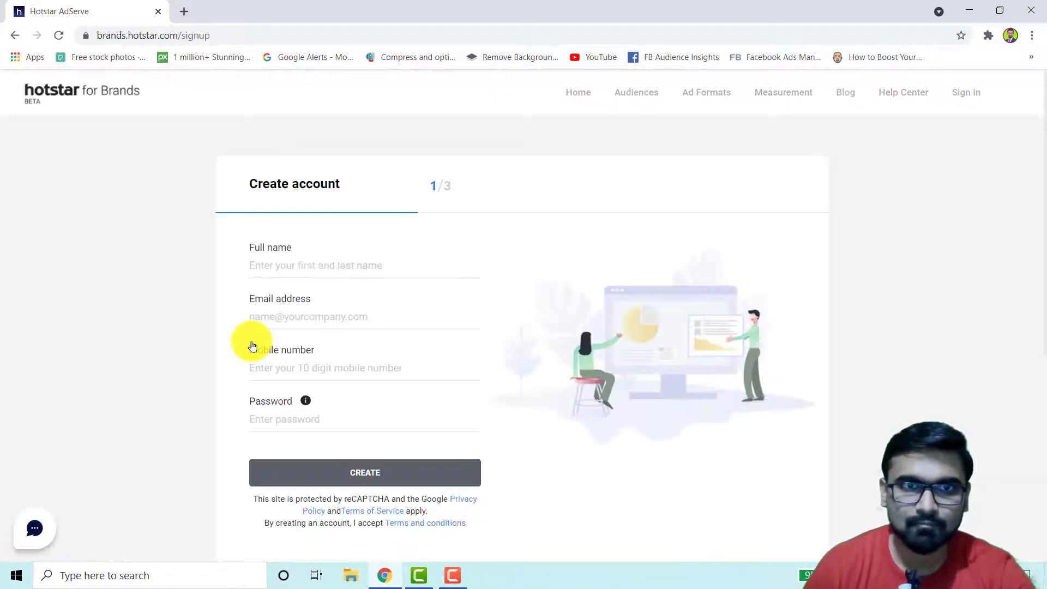
{"action": "left_click", "coordinate": [309, 265]}
{"action": "left_click", "coordinate": [327, 290]}
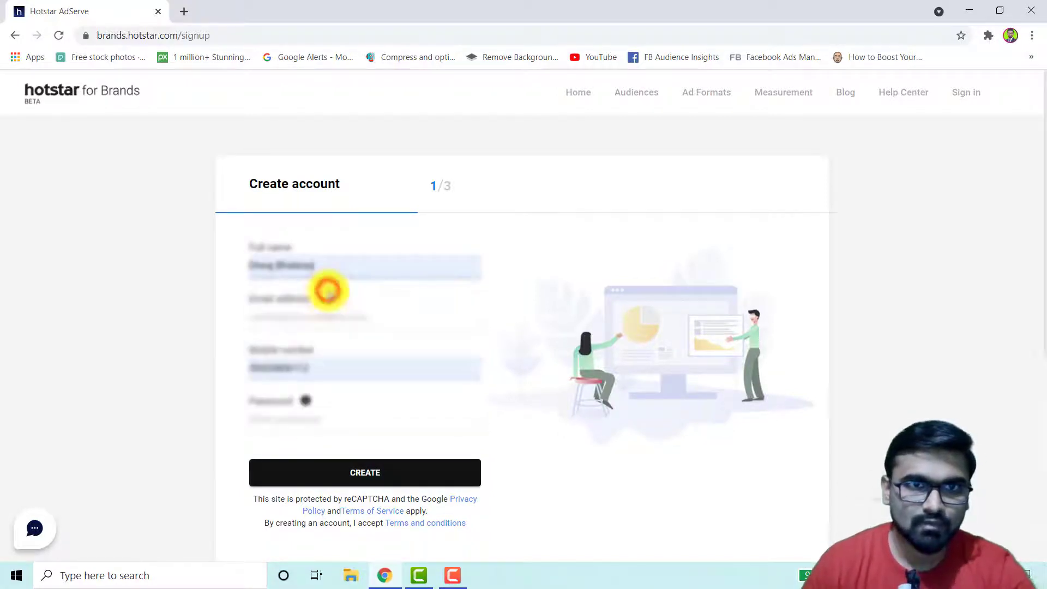
{"action": "left_click", "coordinate": [334, 315]}
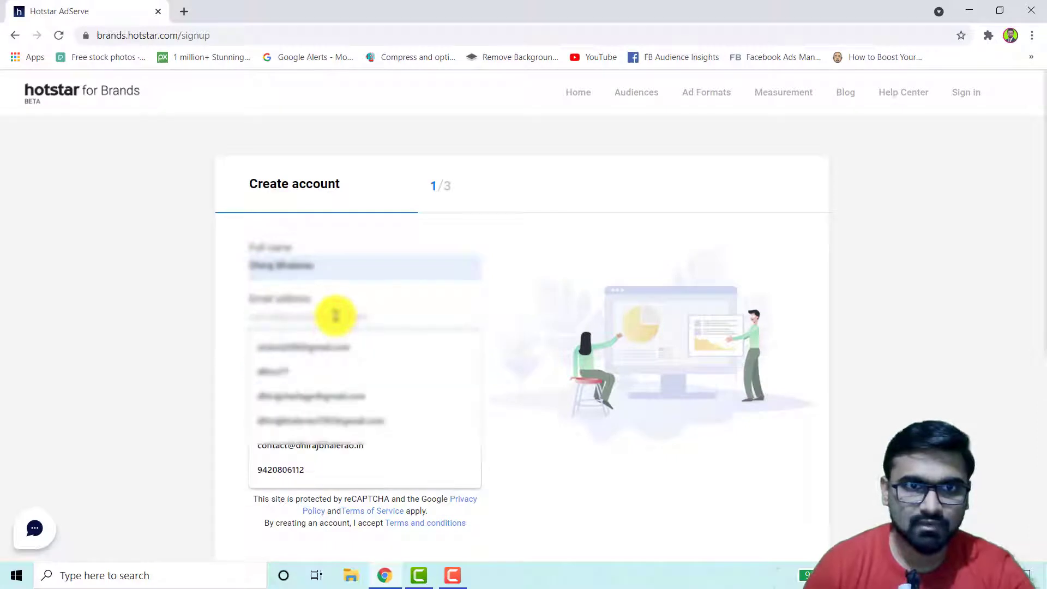
{"action": "left_click", "coordinate": [320, 445]}
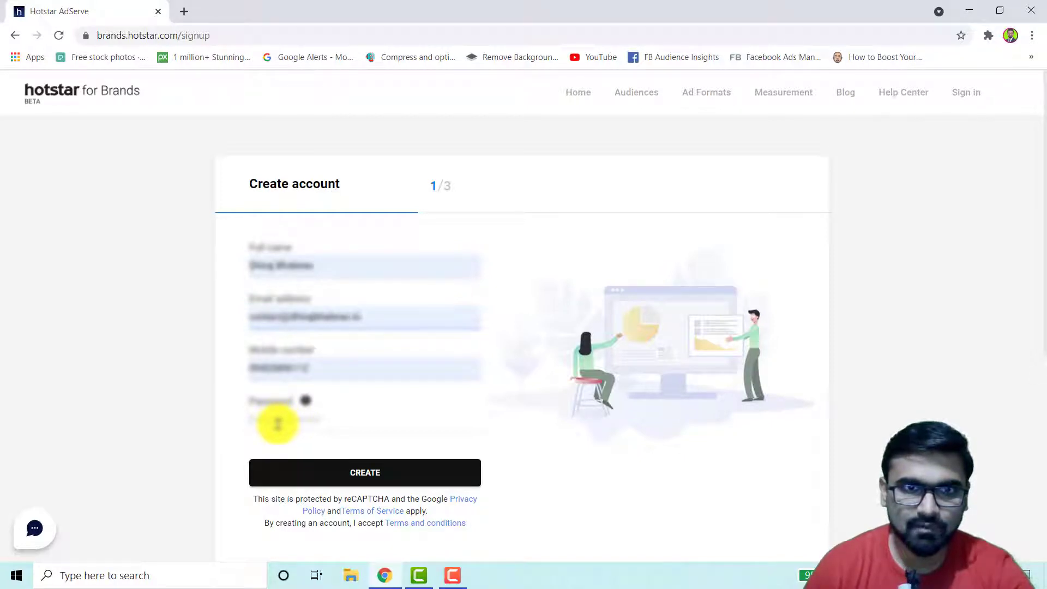
{"action": "left_click", "coordinate": [277, 424]}
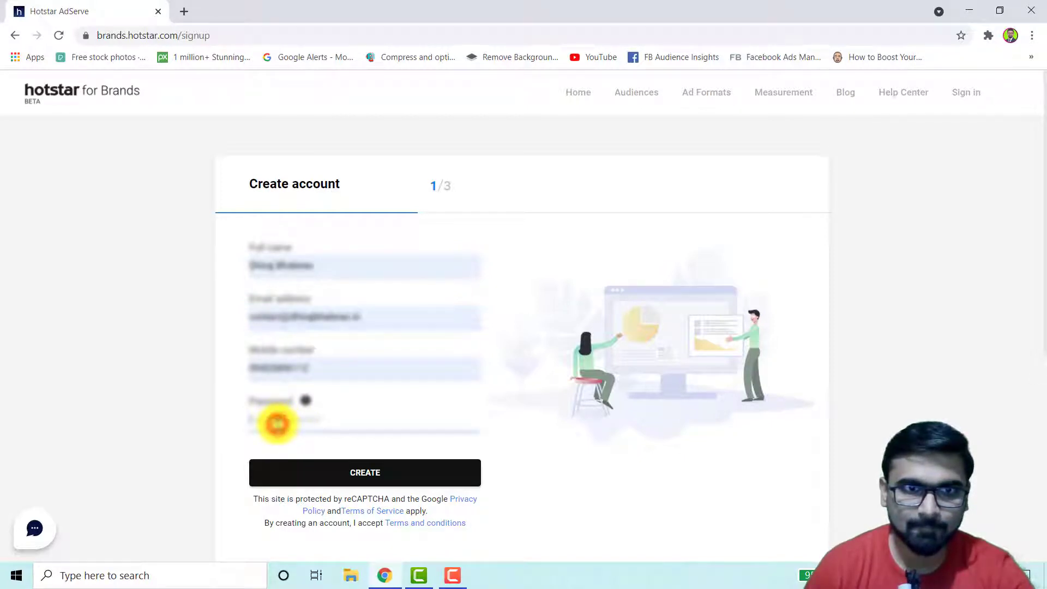
{"action": "left_click", "coordinate": [381, 474]}
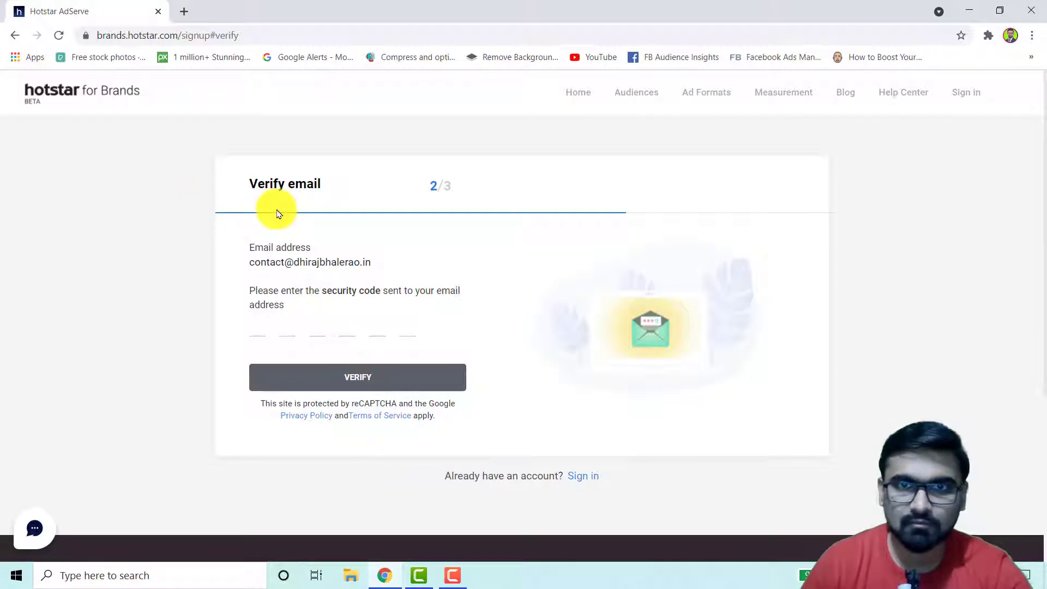
Open Gmail in a new tab and refresh the inbox for new mail.
{"action": "left_click", "coordinate": [183, 12]}
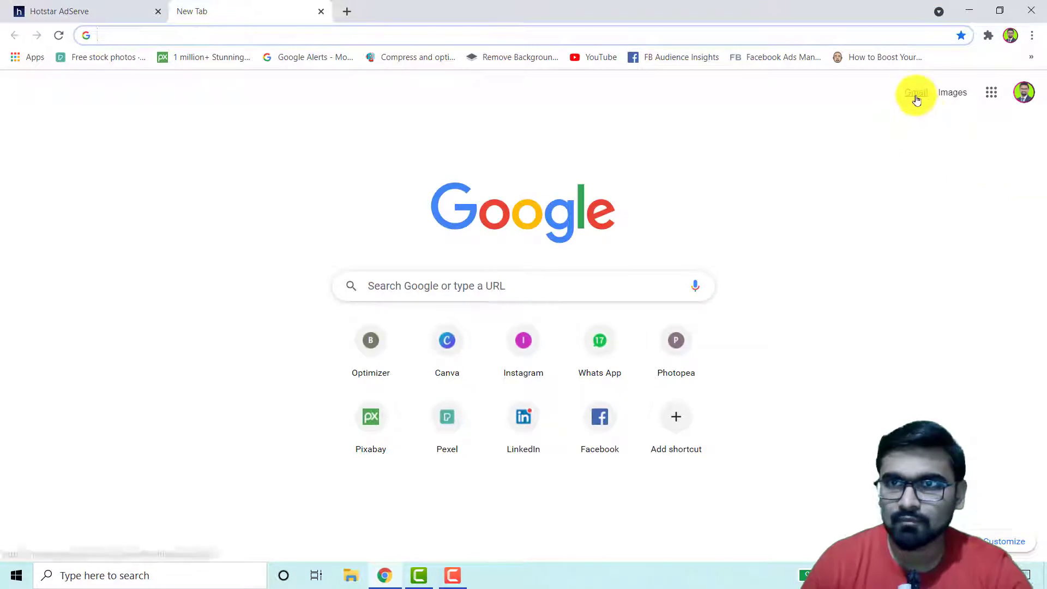
{"action": "left_click", "coordinate": [916, 96]}
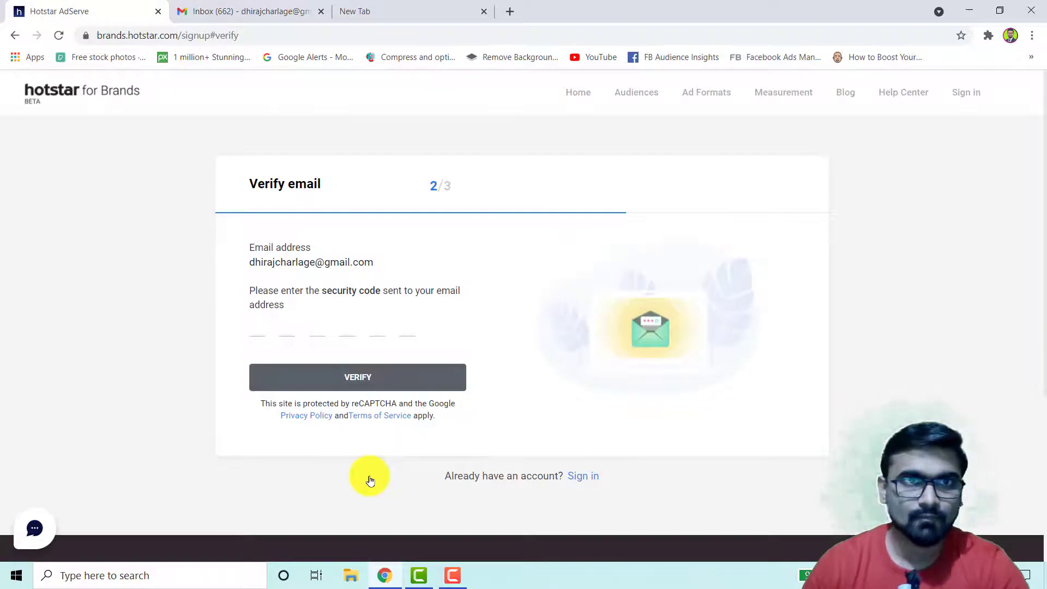
{"action": "left_click", "coordinate": [230, 11]}
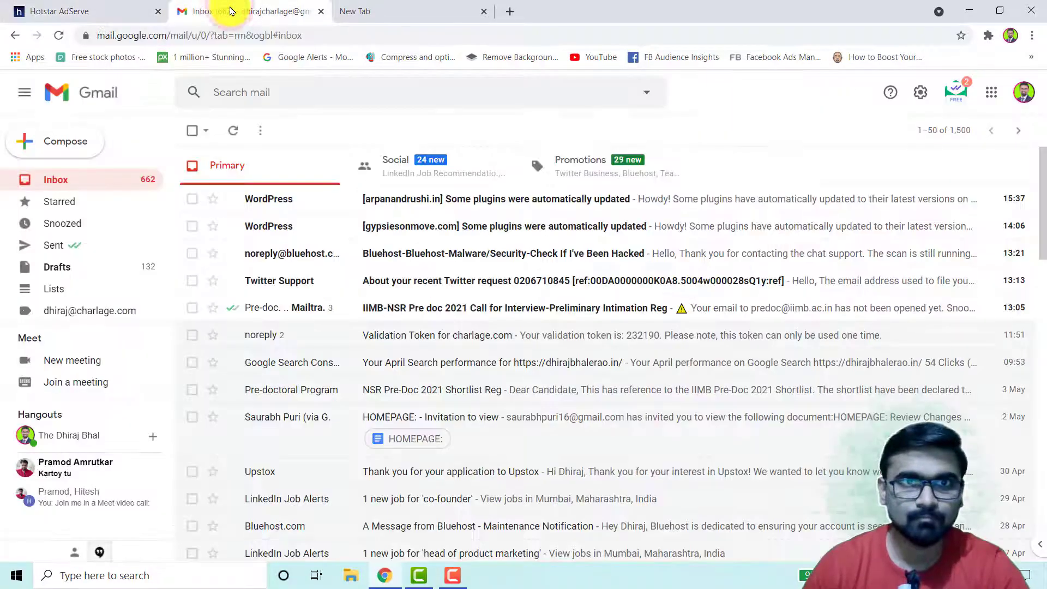
{"action": "left_click", "coordinate": [58, 35]}
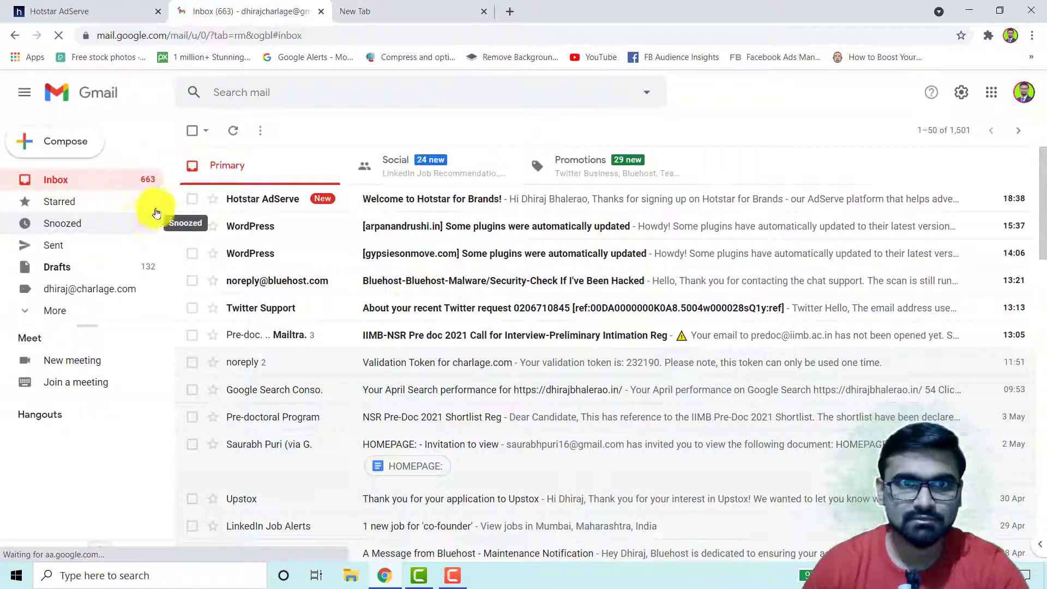
Open the Hotstar AdServe welcome email, select its security code, and return to Hotstar.
{"action": "left_click", "coordinate": [429, 202]}
{"action": "scroll", "coordinate": [572, 381], "scroll_direction": "down", "scroll_amount": 3}
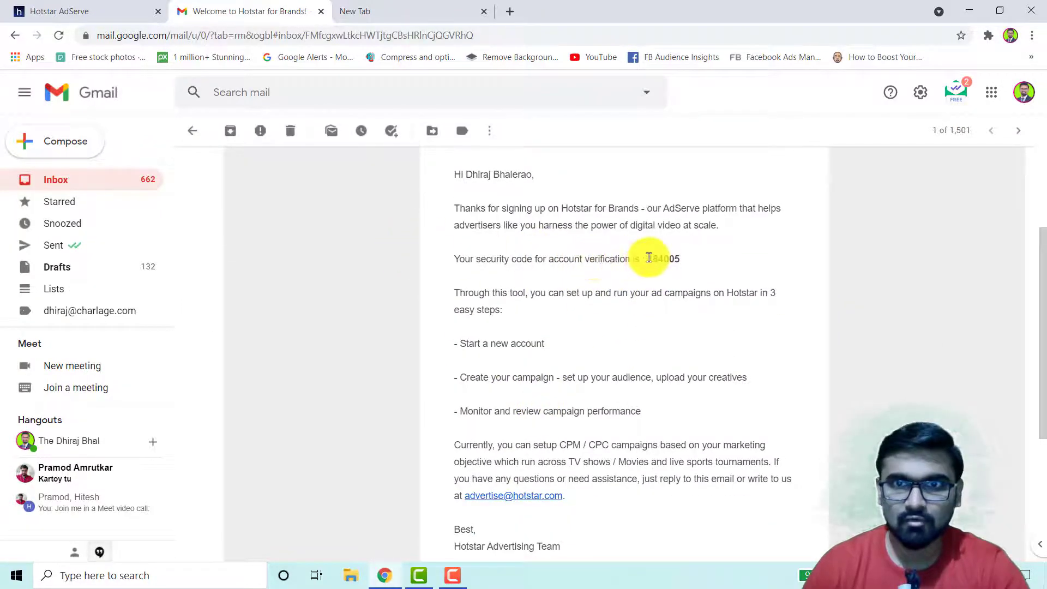
{"action": "double_click", "coordinate": [649, 258]}
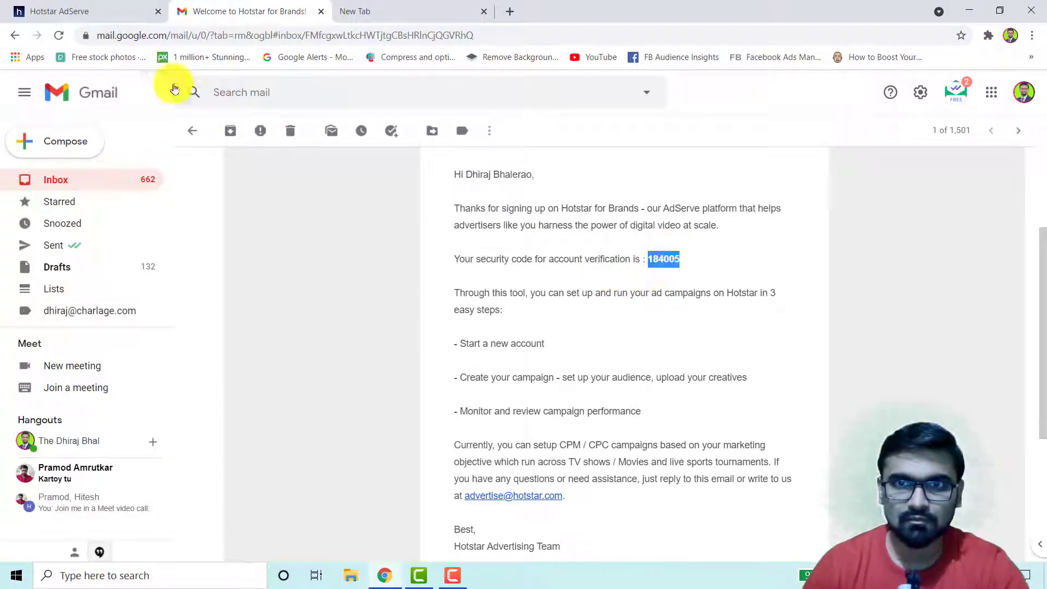
{"action": "left_click", "coordinate": [77, 7]}
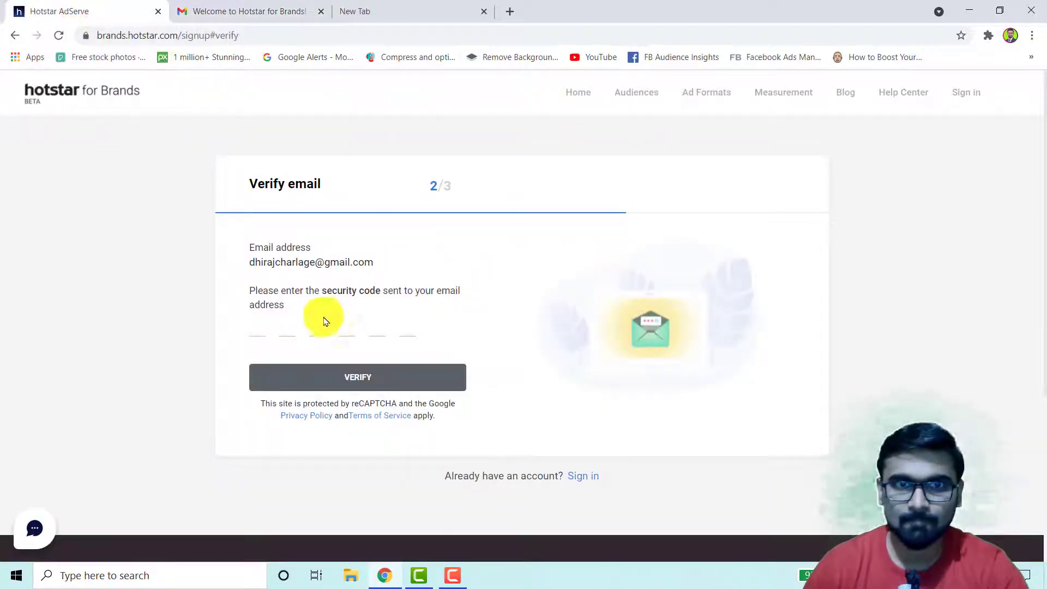
Enter the six-digit security code from the email and verify the address.
{"action": "left_click", "coordinate": [257, 333]}
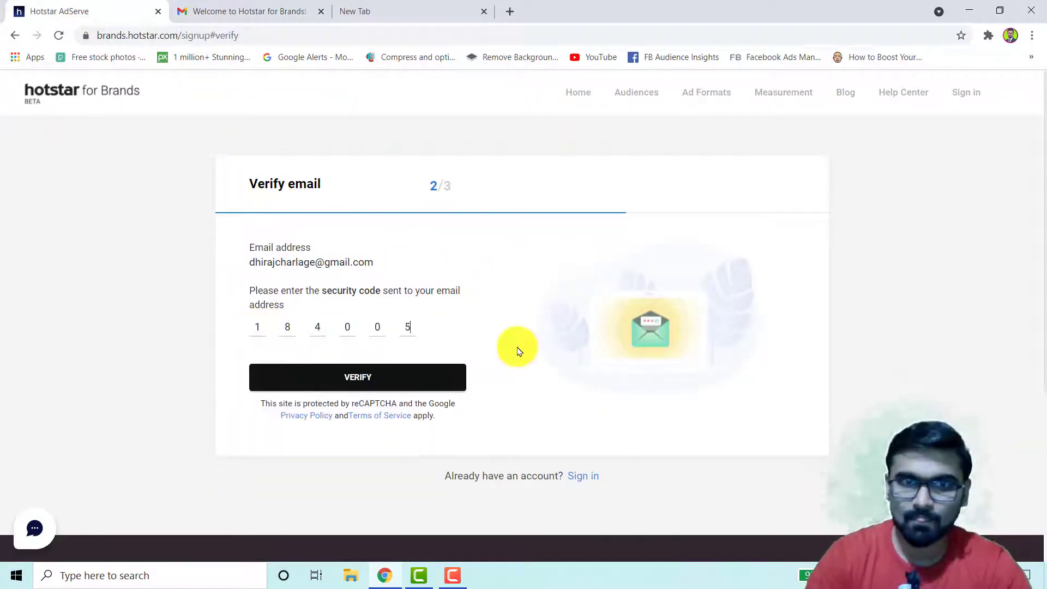
{"action": "left_click", "coordinate": [358, 381]}
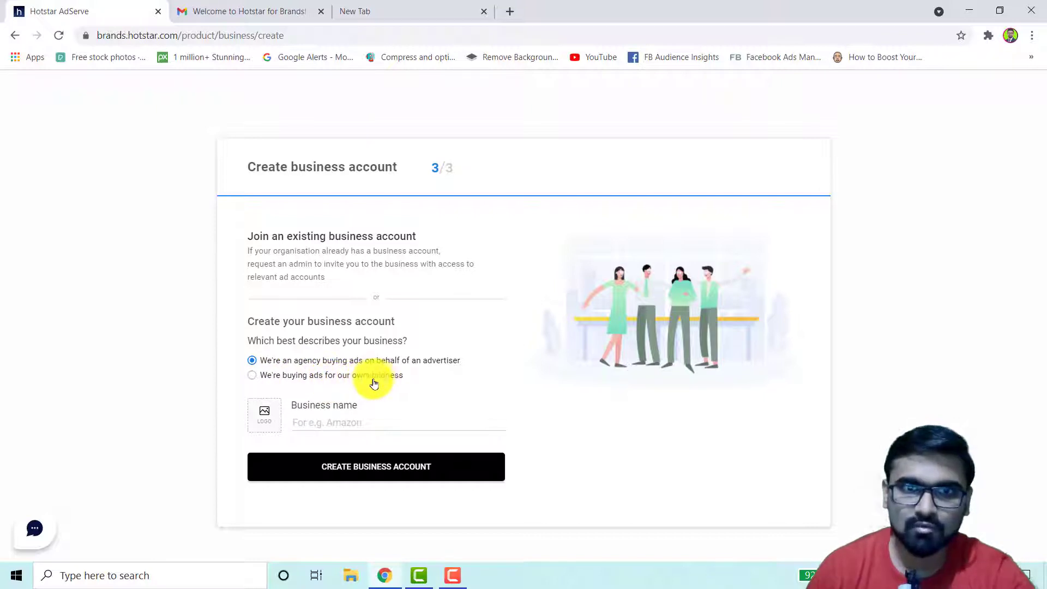
Choose buying ads for own business, upload the xyz mobiles logo, and name it 'Mobiles XYZ'.
{"action": "left_click", "coordinate": [253, 374]}
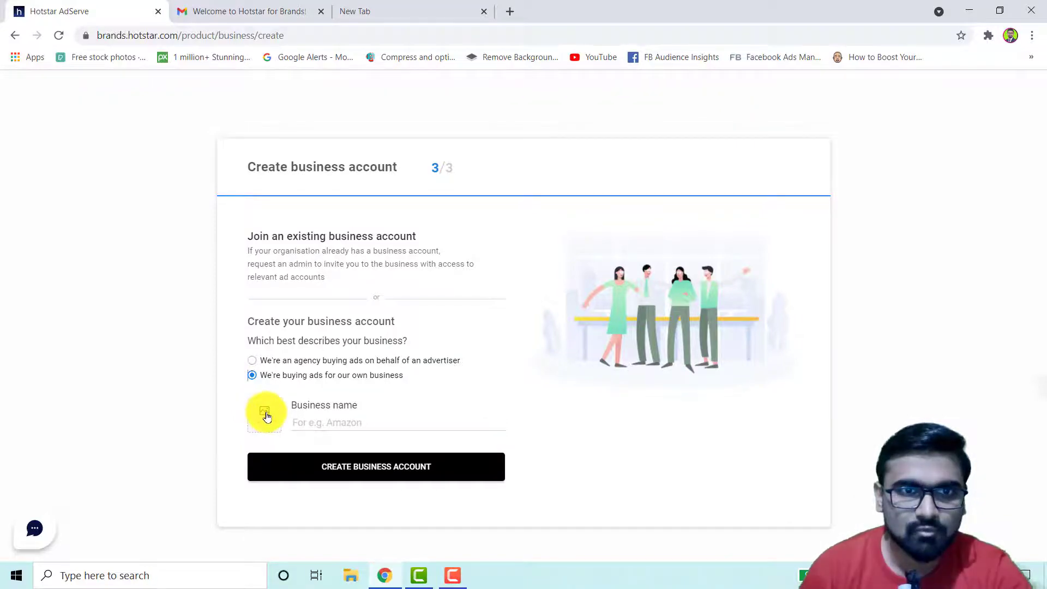
{"action": "left_click", "coordinate": [265, 416]}
{"action": "left_click", "coordinate": [605, 173]}
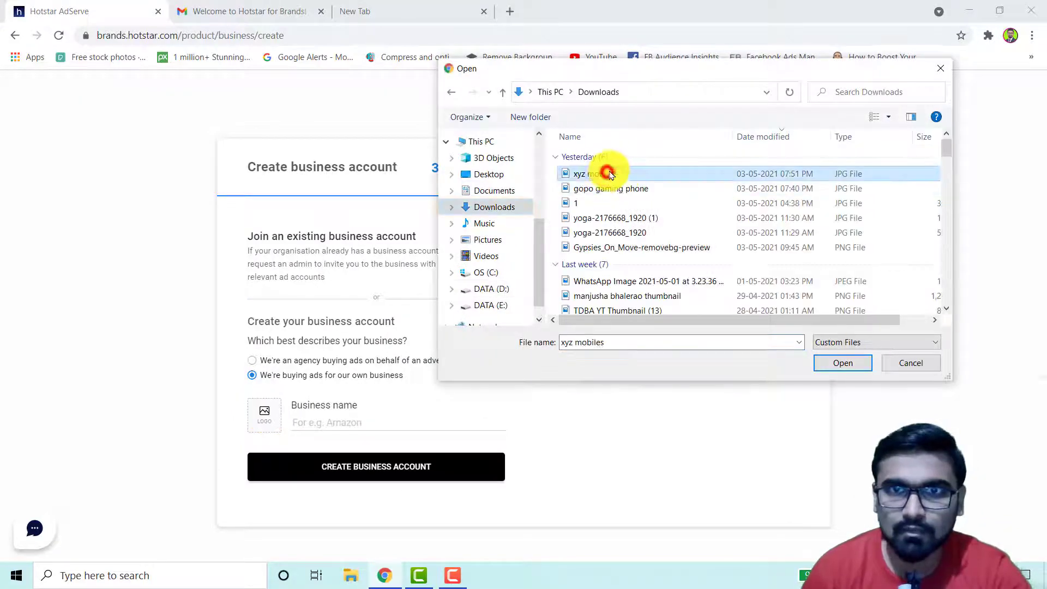
{"action": "left_click", "coordinate": [845, 361]}
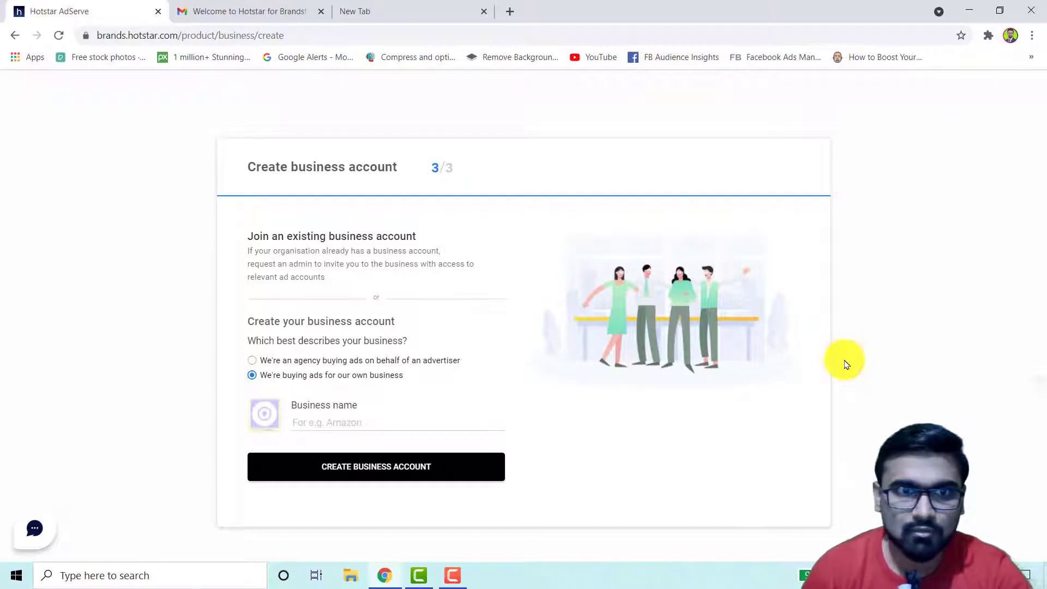
{"action": "left_click", "coordinate": [319, 420]}
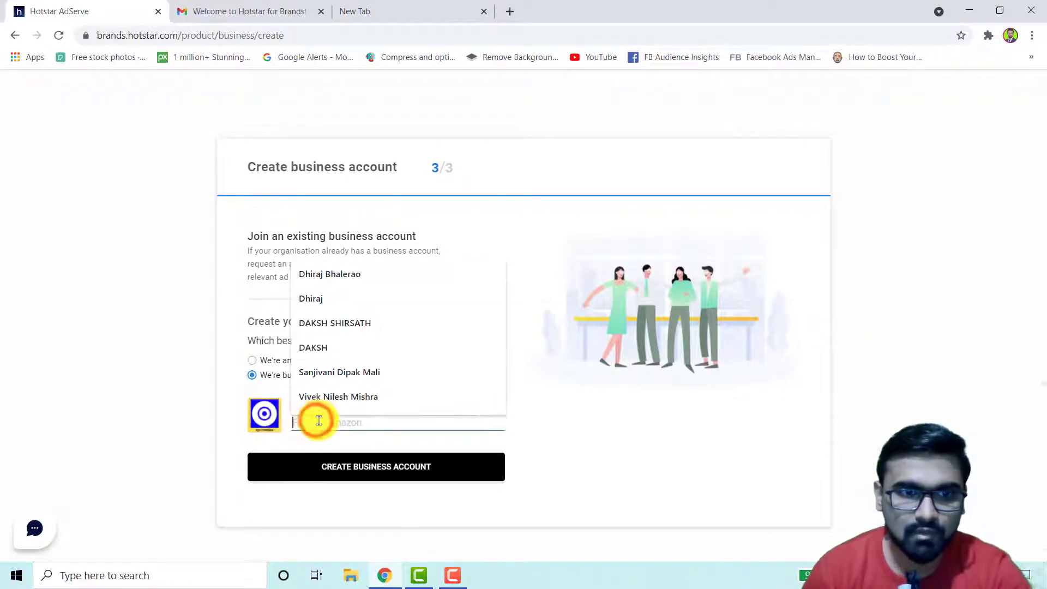
{"action": "type", "text": "Mobi"}
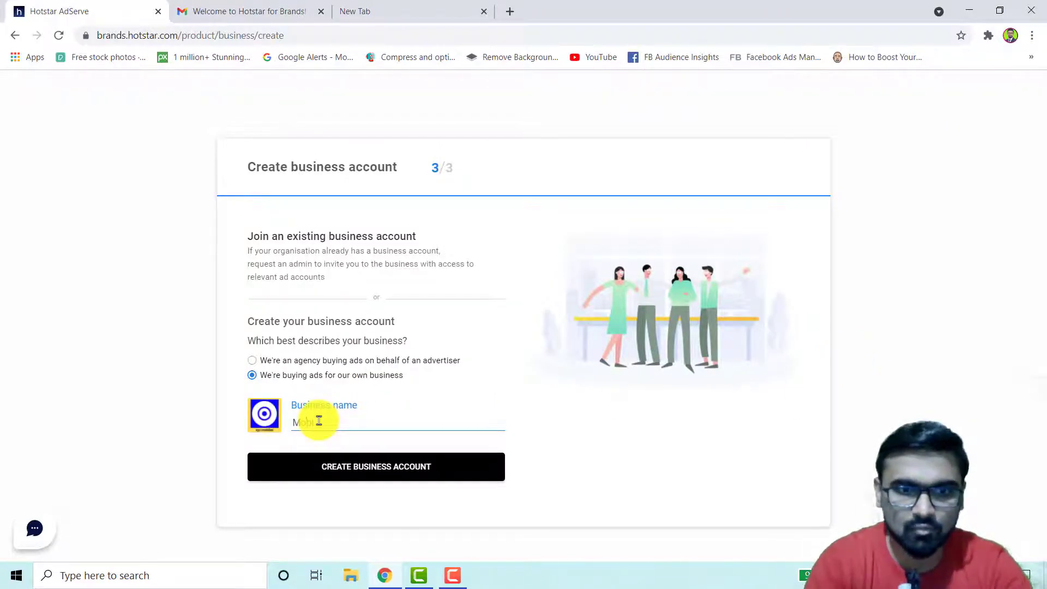
{"action": "type", "text": "les X"}
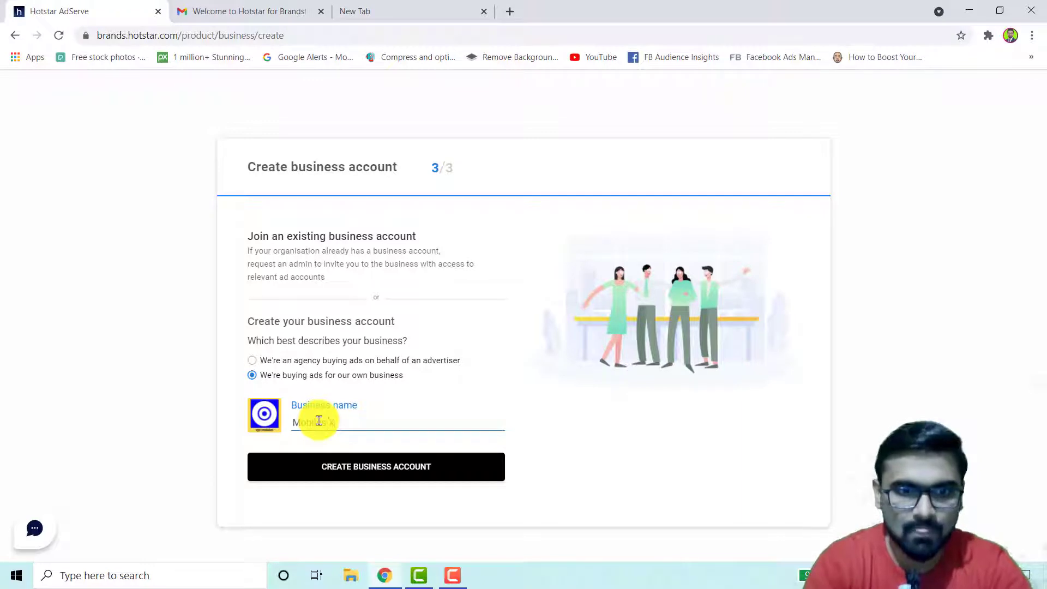
{"action": "type", "text": "YZ"}
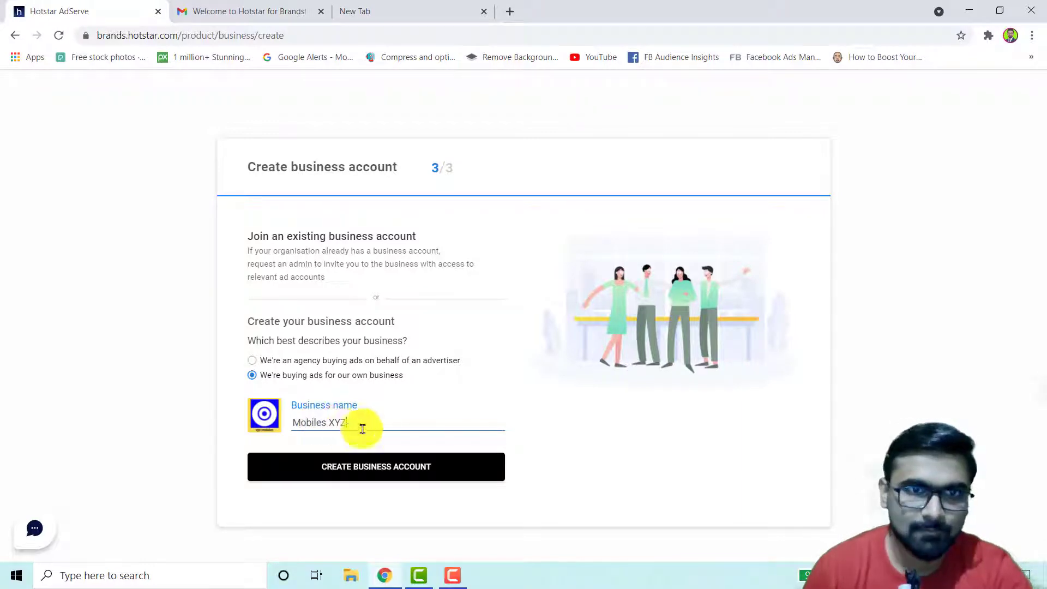
{"action": "left_click", "coordinate": [373, 472]}
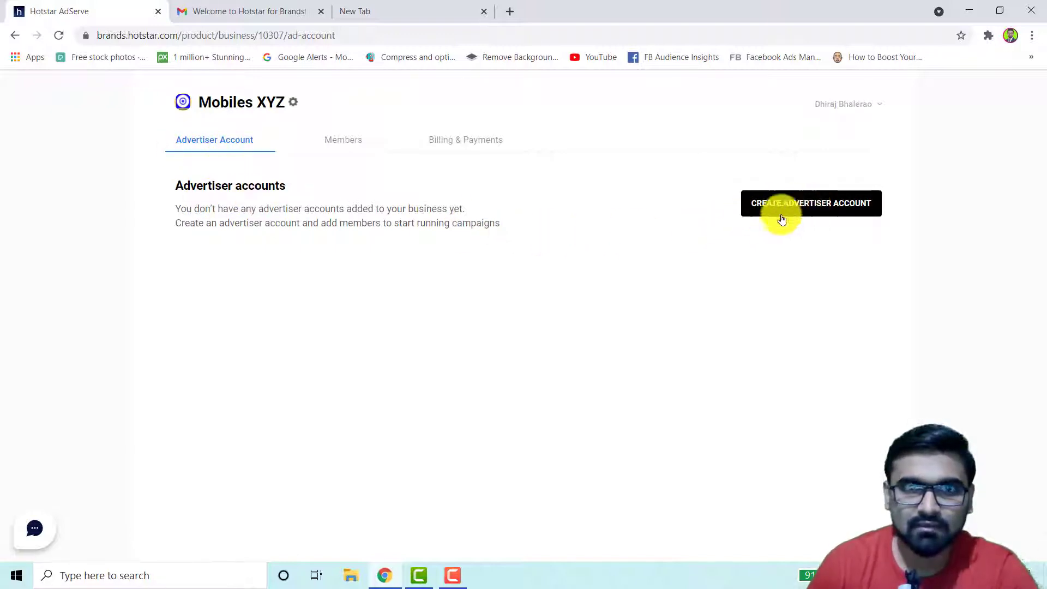
View Mobiles XYZ members and try sending an invitation without an email.
{"action": "left_click", "coordinate": [349, 143]}
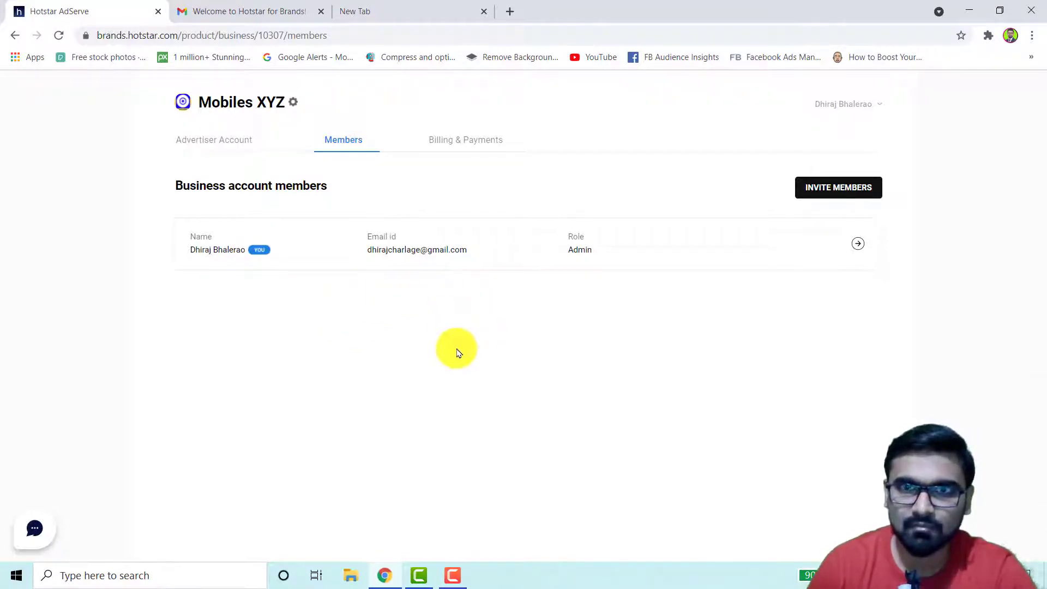
{"action": "left_click", "coordinate": [825, 191]}
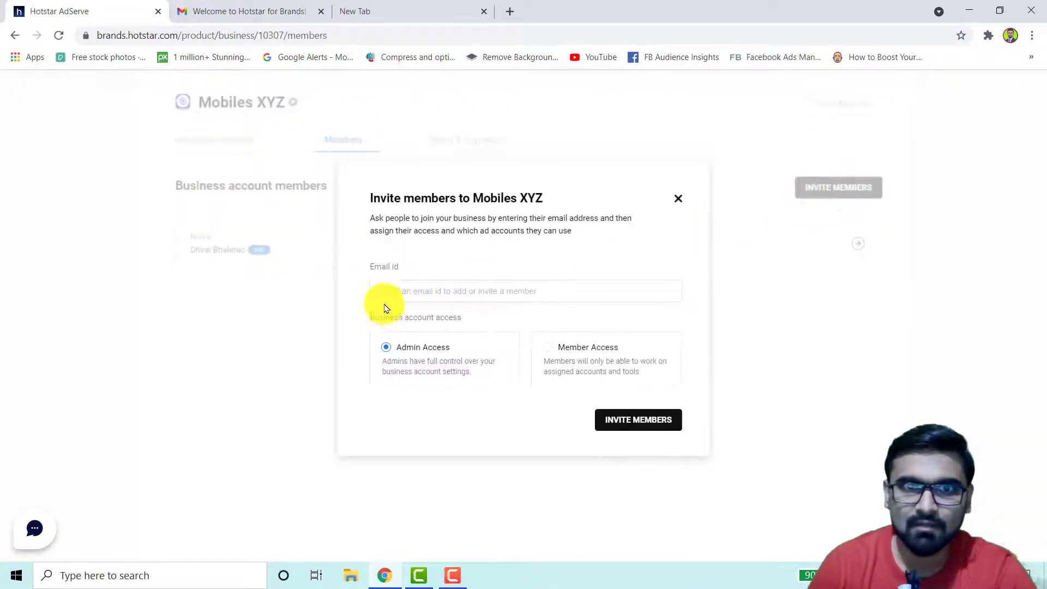
{"action": "left_click", "coordinate": [394, 284]}
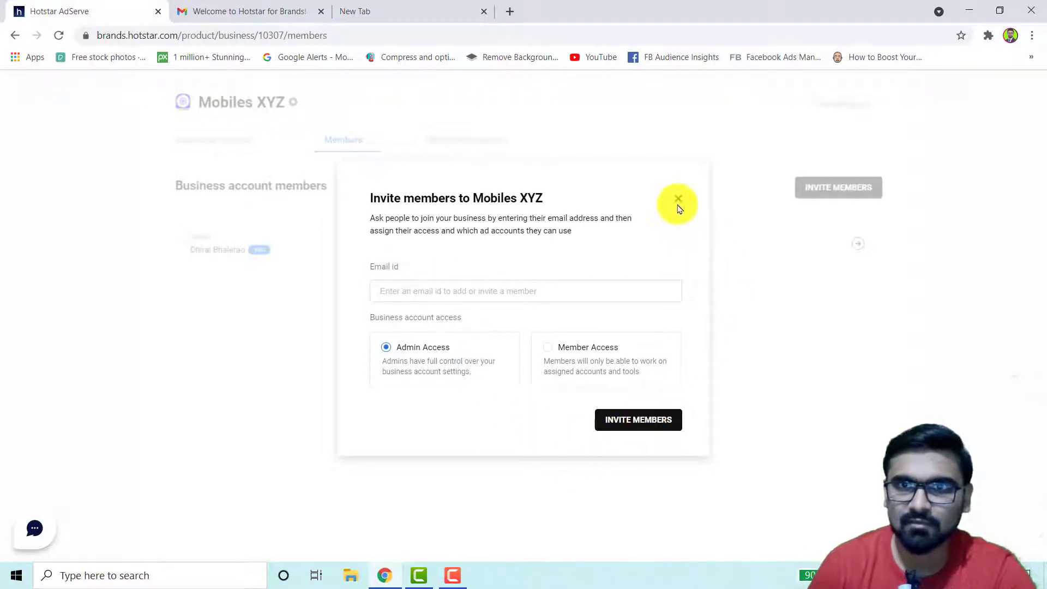
{"action": "left_click", "coordinate": [678, 202]}
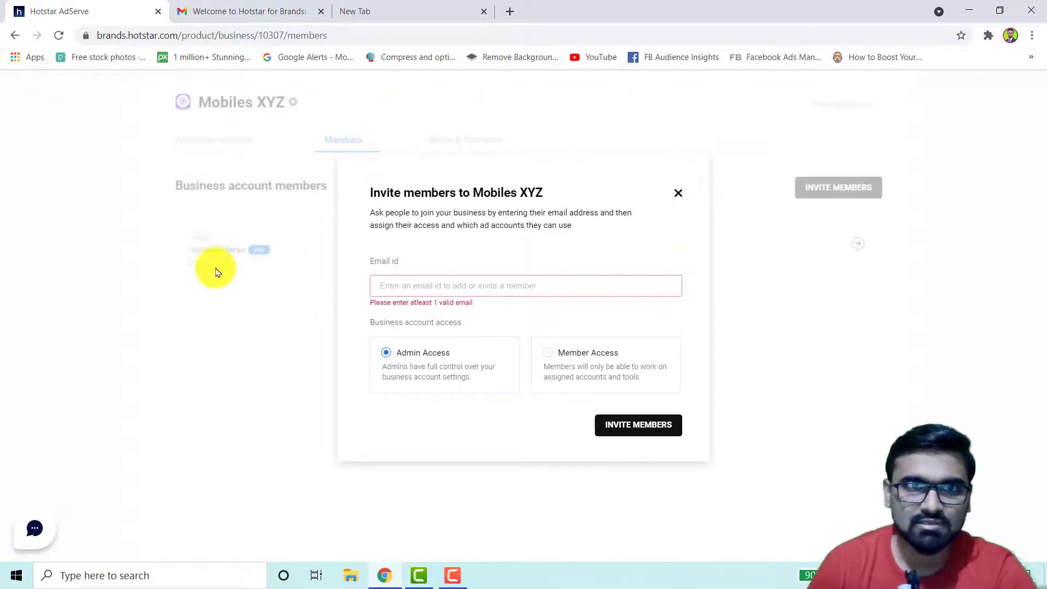
Close the invite form, check billing and payments, then return to Advertiser accounts.
{"action": "left_click", "coordinate": [676, 196]}
{"action": "left_click", "coordinate": [460, 139]}
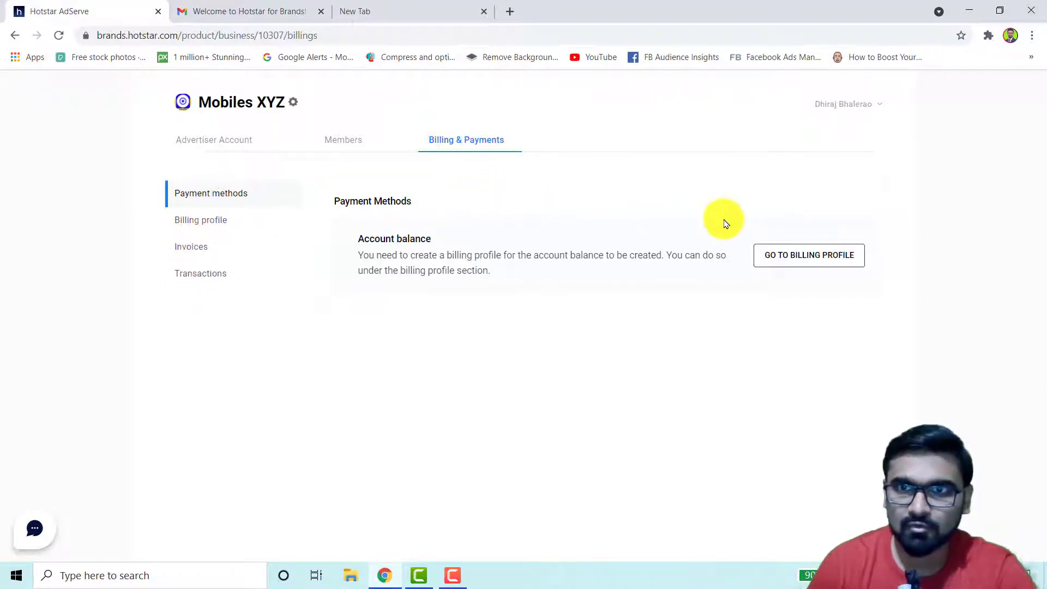
{"action": "left_click", "coordinate": [196, 141]}
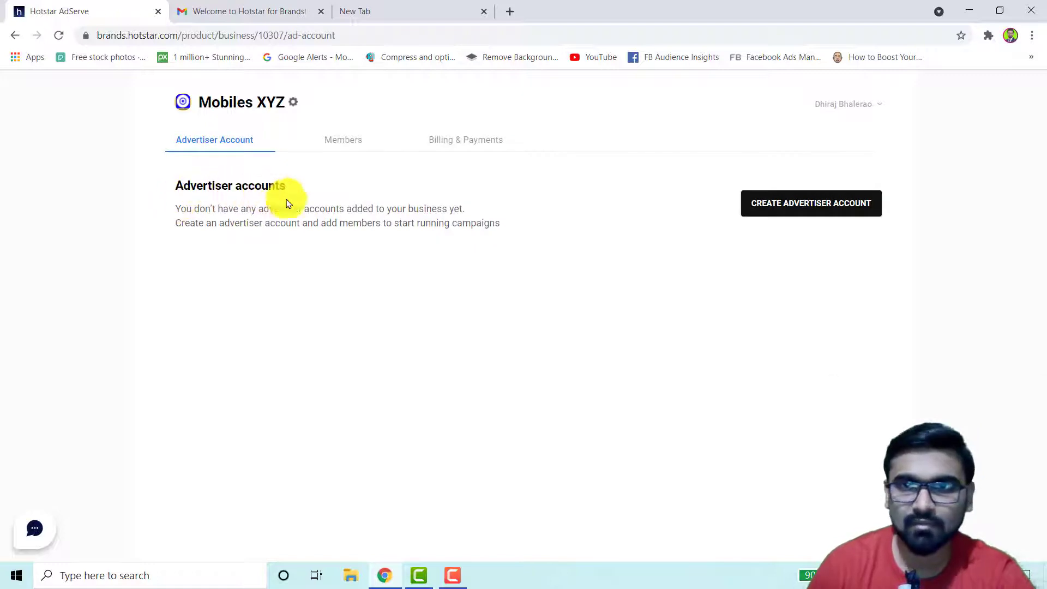
Create an advertiser account with account name and legal name 'Mobiles XYZ'.
{"action": "left_click", "coordinate": [810, 206]}
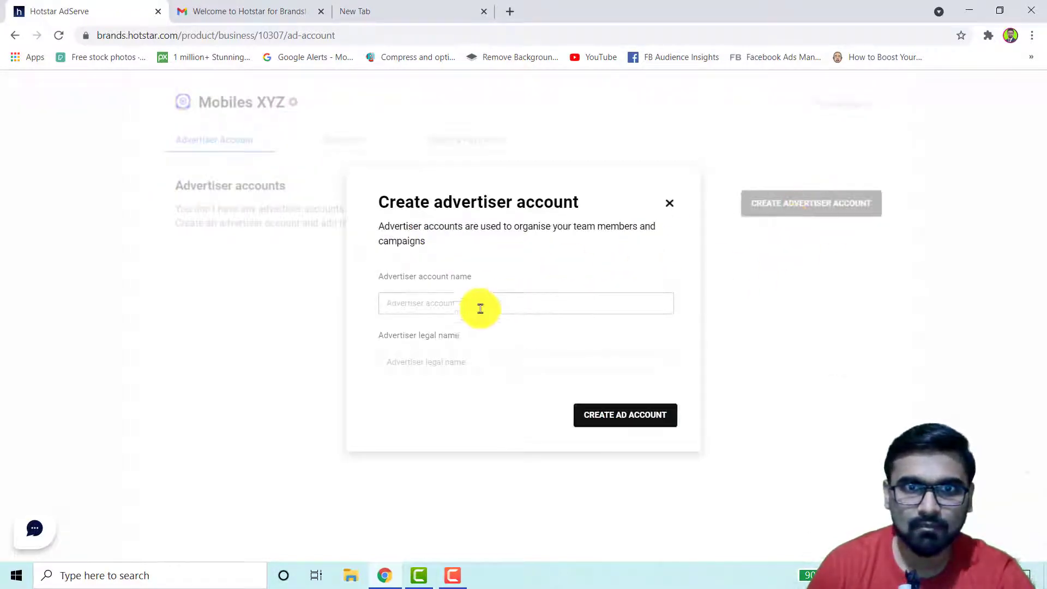
{"action": "left_click", "coordinate": [480, 303]}
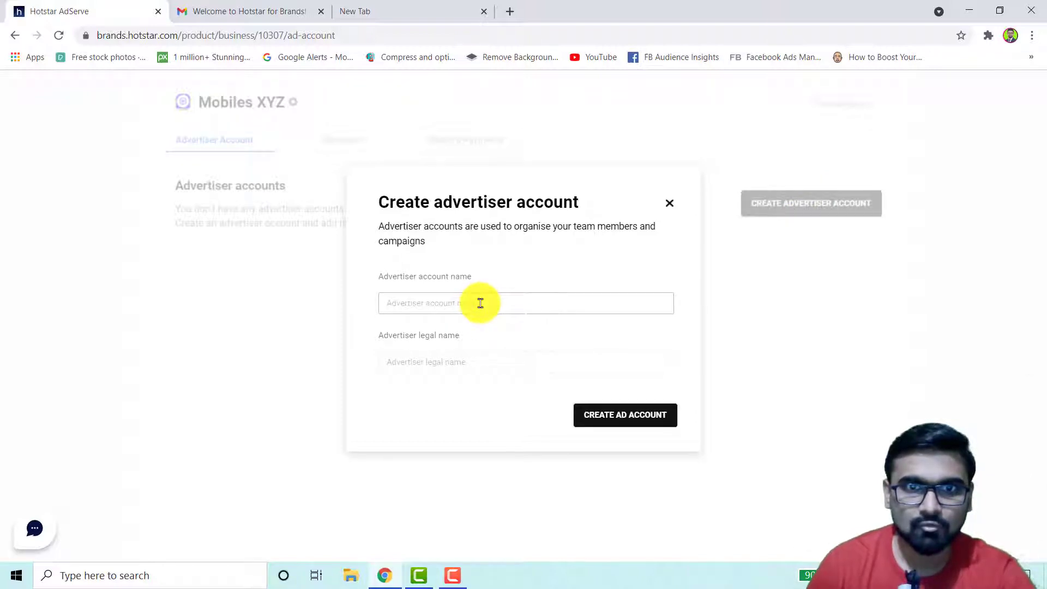
{"action": "type", "text": "Mobiles "}
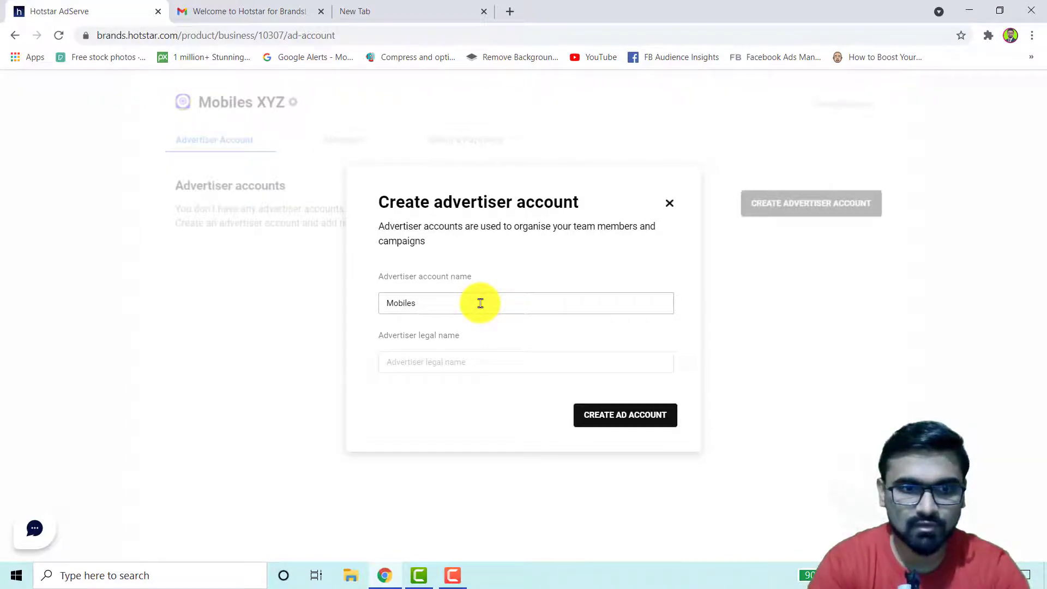
{"action": "type", "text": "XYZ"}
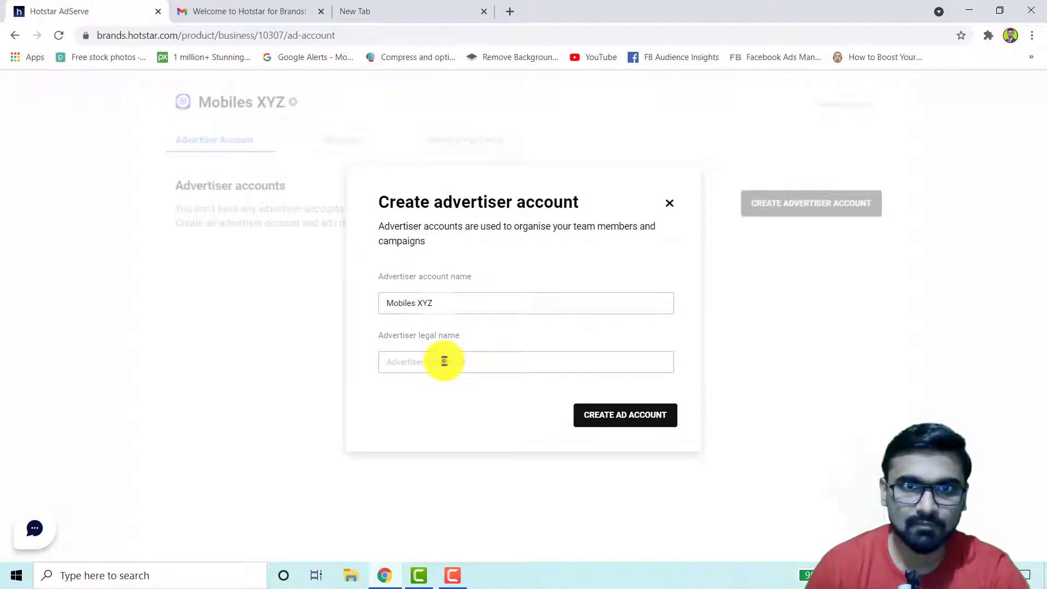
{"action": "left_click", "coordinate": [444, 361]}
{"action": "type", "text": "Mobiles XYZ"}
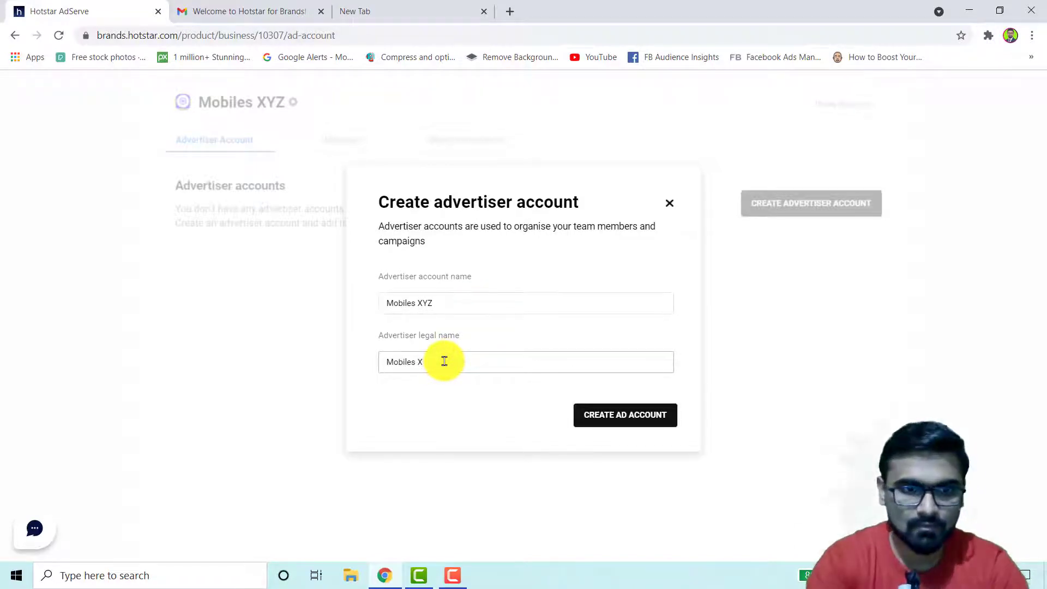
{"action": "left_click", "coordinate": [621, 419]}
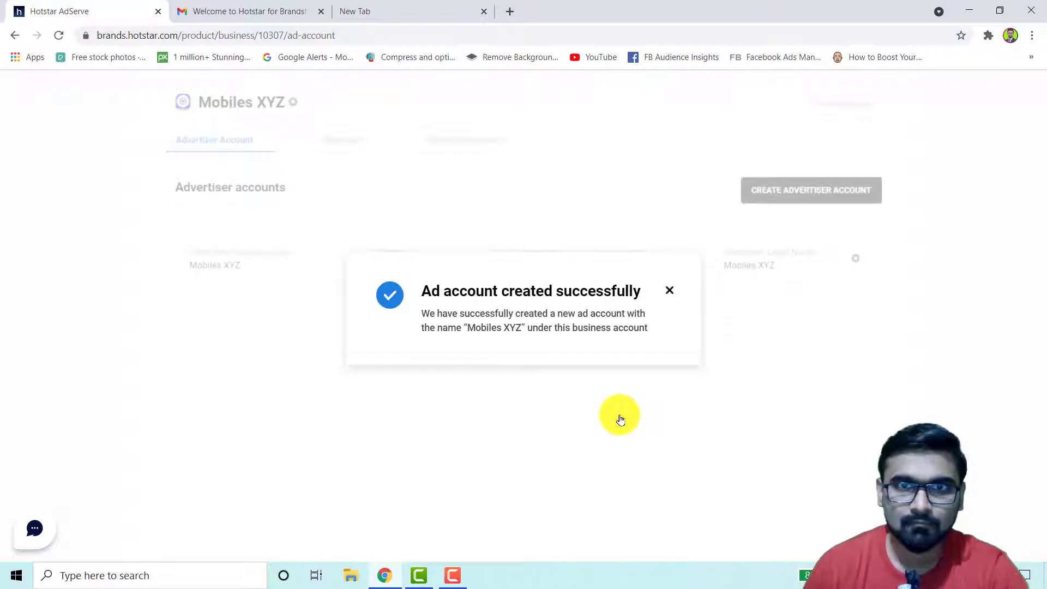
{"action": "left_click", "coordinate": [669, 290]}
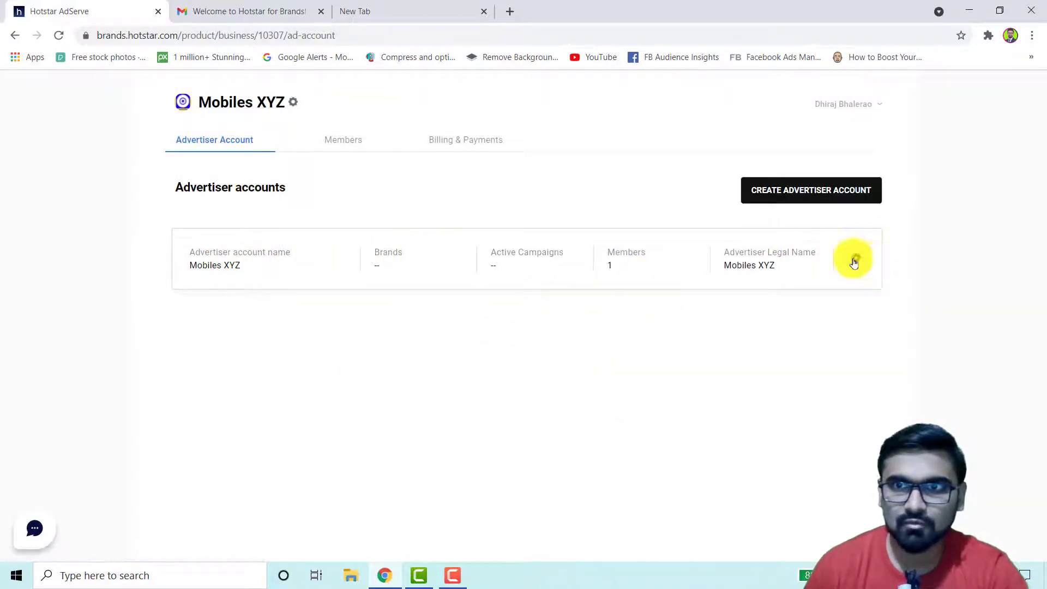
Open the Mobiles XYZ account dashboard and start a new campaign.
{"action": "left_click", "coordinate": [220, 267]}
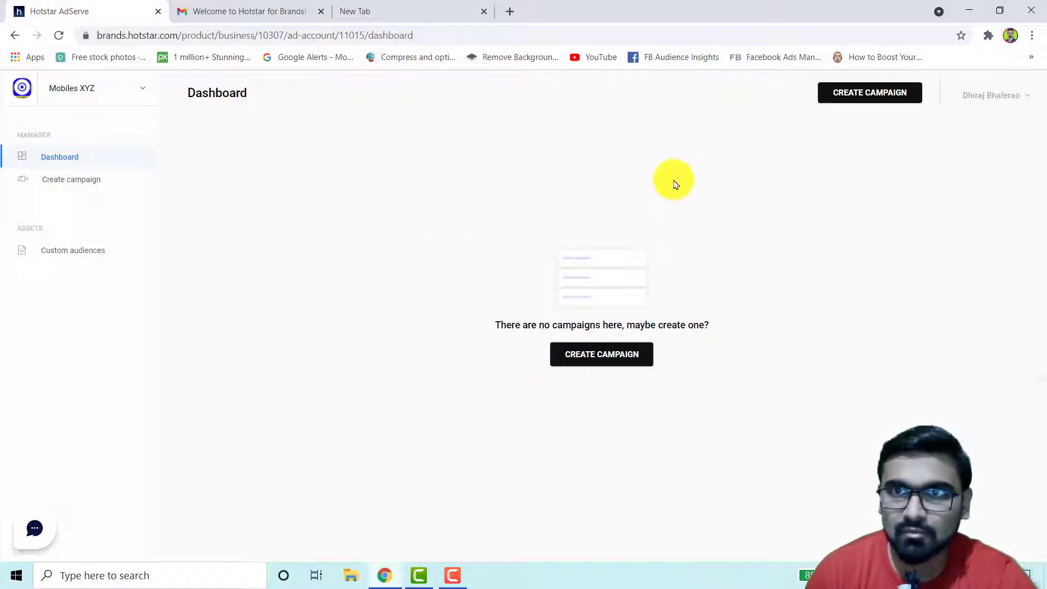
{"action": "left_click", "coordinate": [872, 99]}
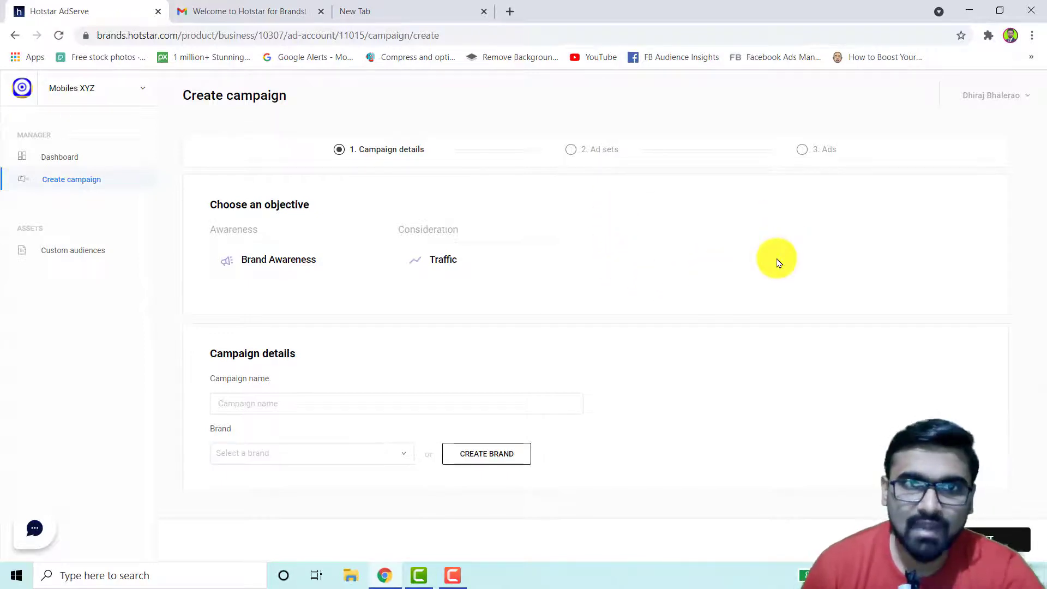
Pick Brand Awareness as the objective and enter 'Mobile' as the campaign name.
{"action": "mouse_move", "coordinate": [271, 263]}
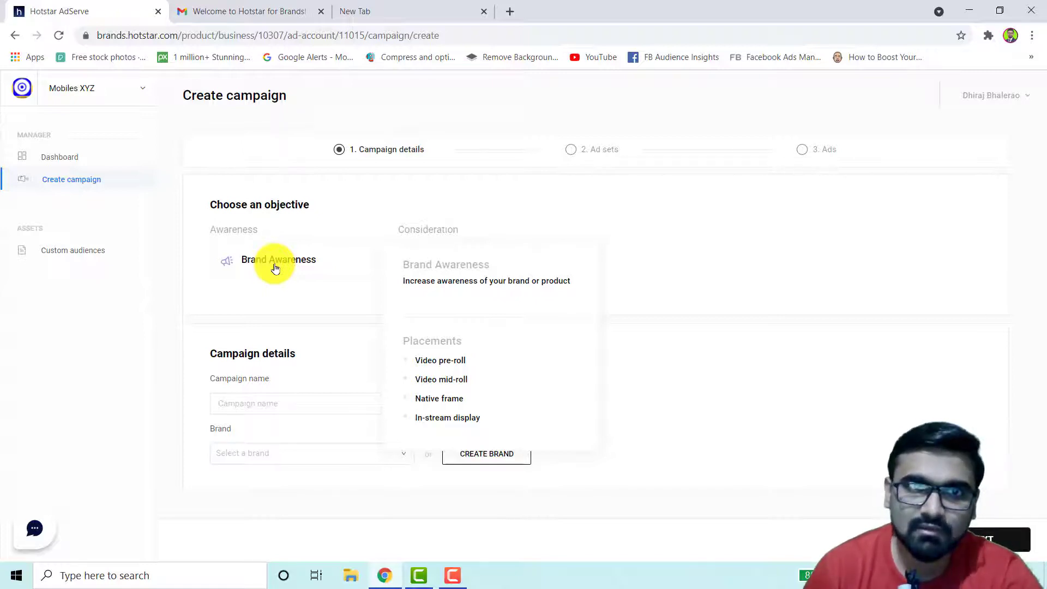
{"action": "mouse_move", "coordinate": [443, 273]}
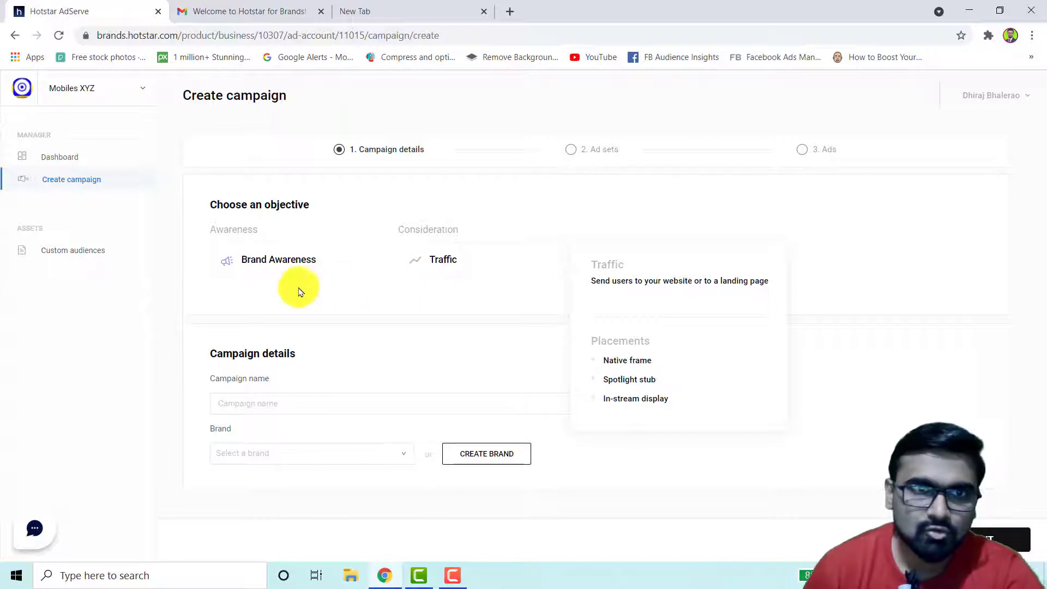
{"action": "left_click", "coordinate": [253, 261]}
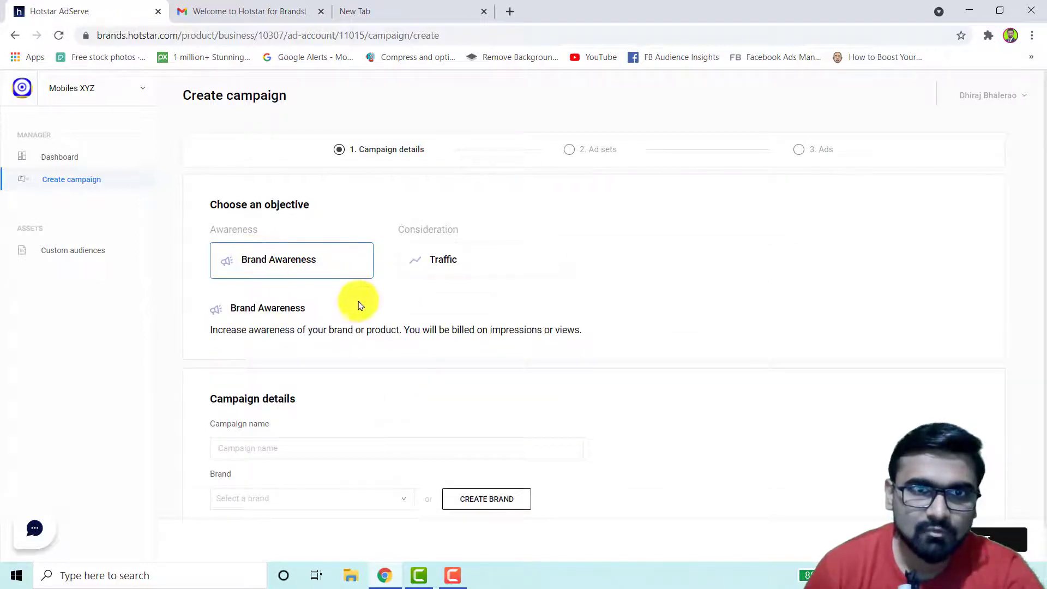
{"action": "scroll", "coordinate": [356, 299], "scroll_direction": "down", "scroll_amount": 1}
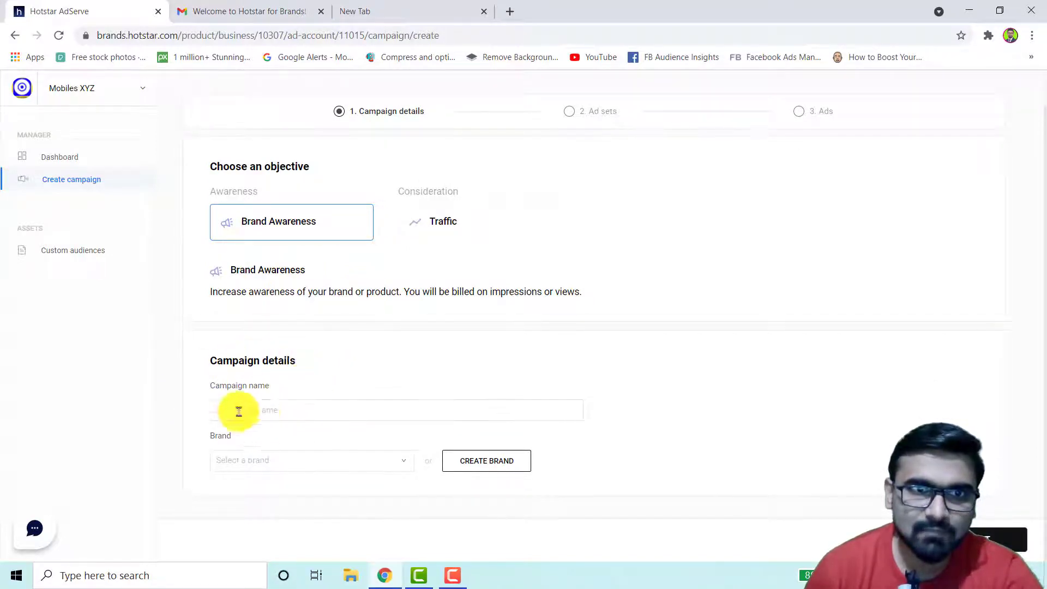
{"action": "left_click", "coordinate": [277, 410]}
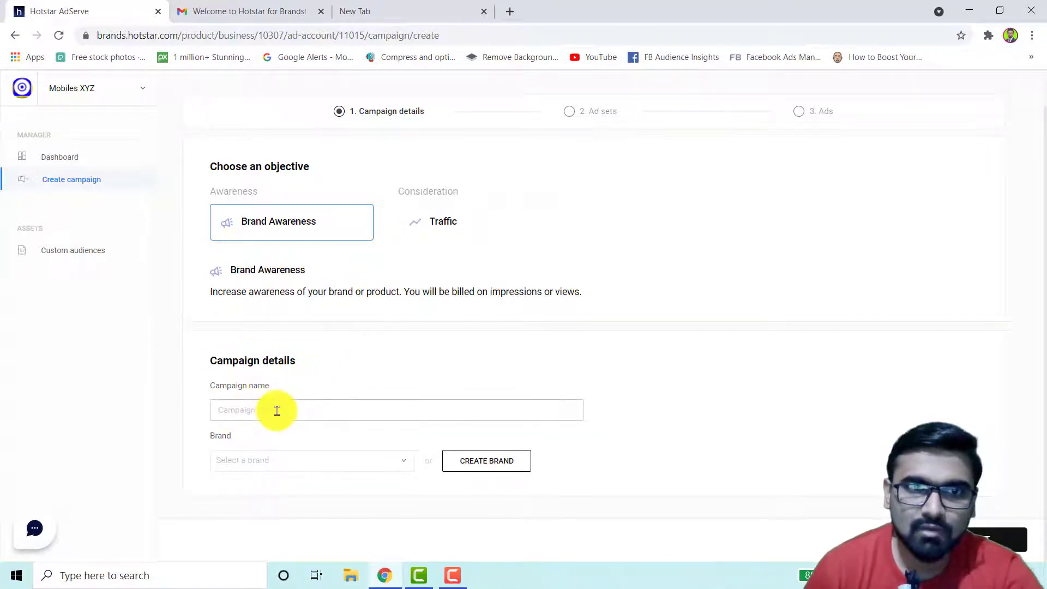
{"action": "left_click", "coordinate": [278, 409]}
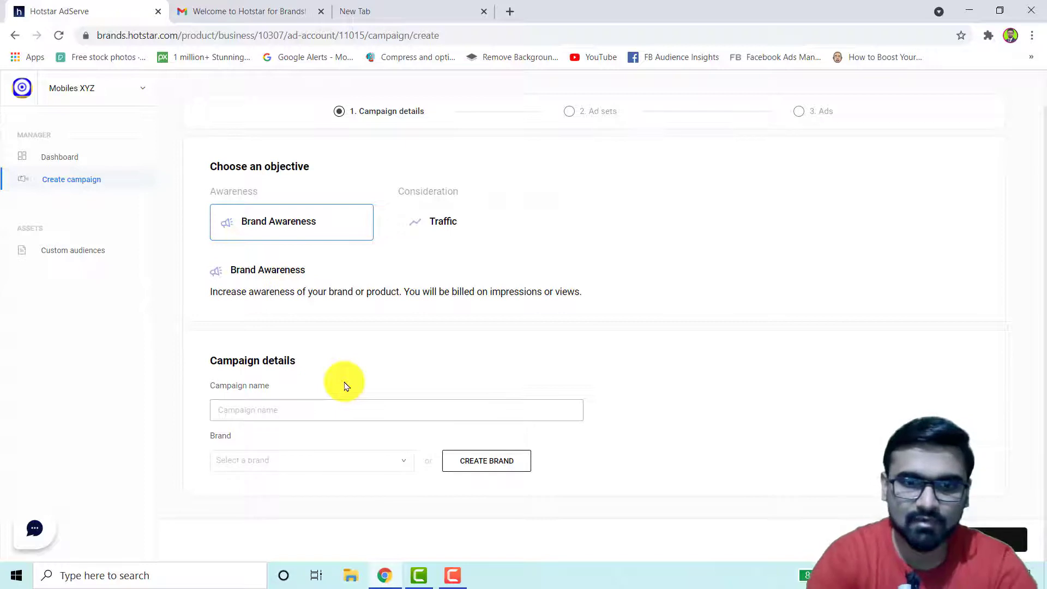
{"action": "type", "text": "M"}
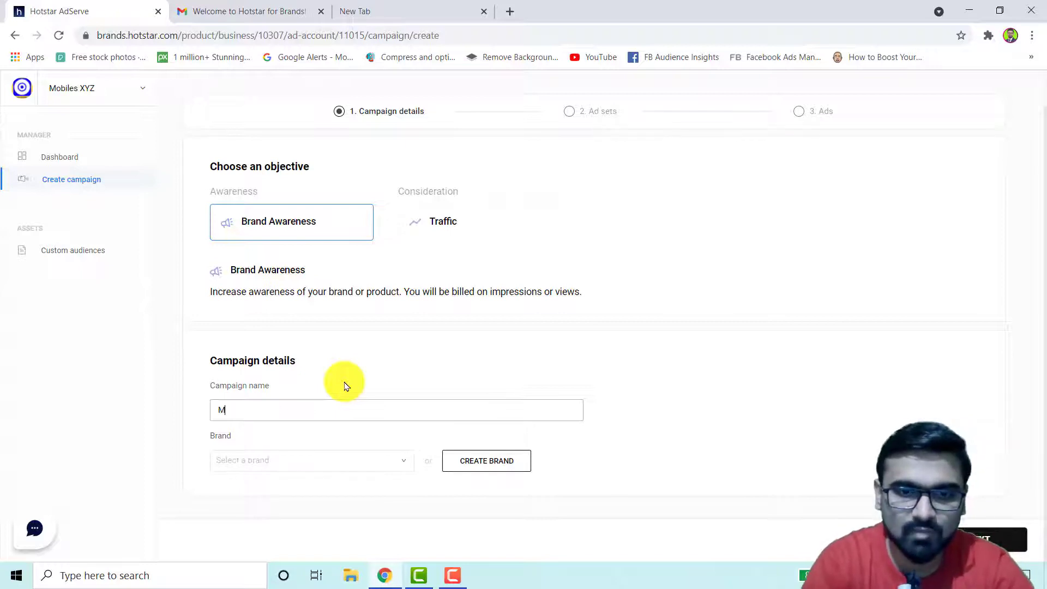
{"action": "type", "text": "obile"}
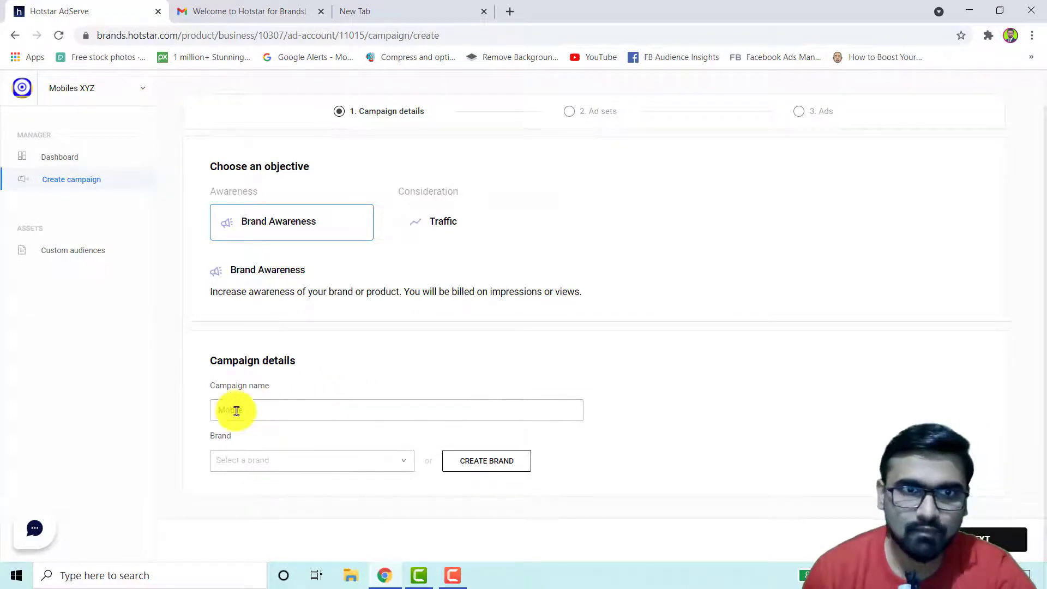
Start a new brand and upload the xyz mobiles image as its logo.
{"action": "left_click", "coordinate": [485, 465]}
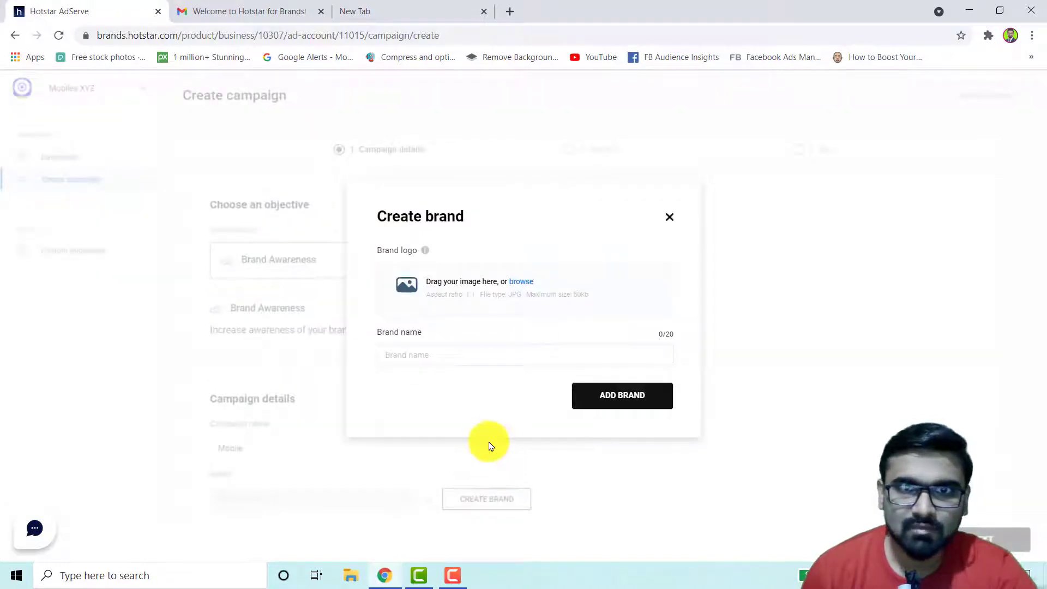
{"action": "left_click", "coordinate": [403, 287]}
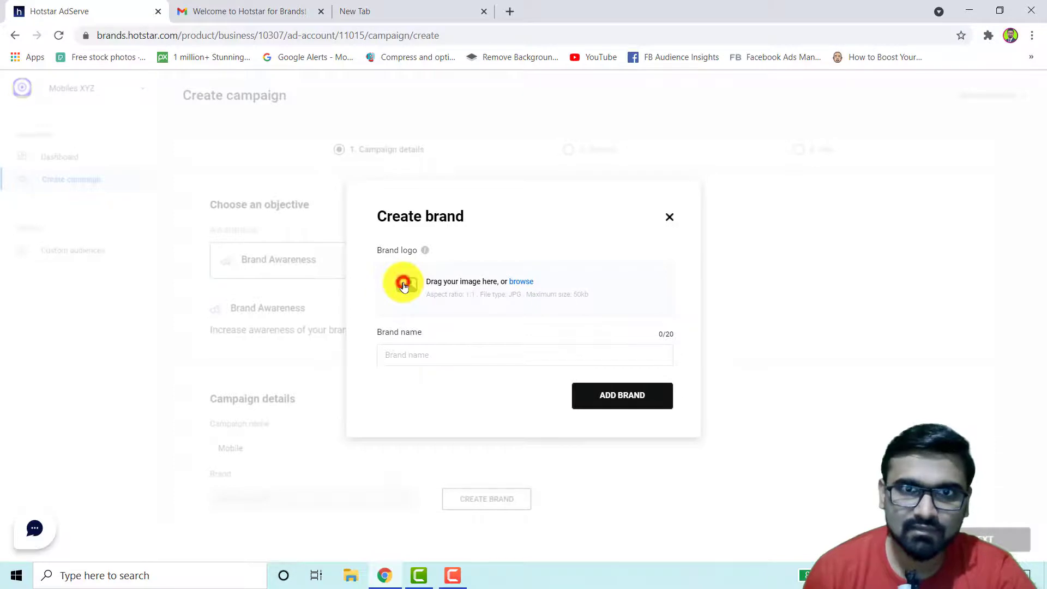
{"action": "left_click", "coordinate": [612, 173]}
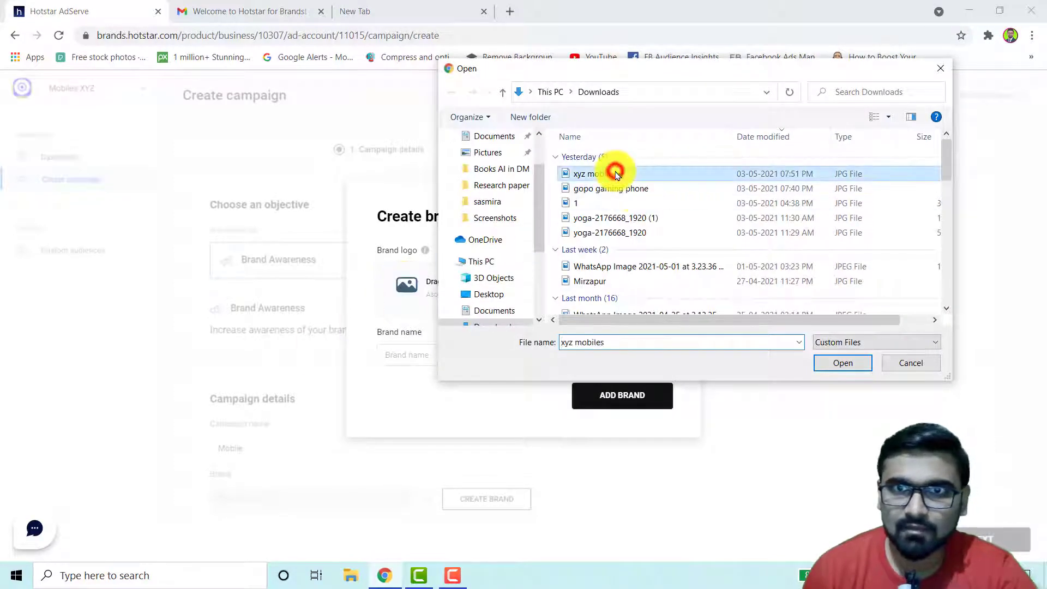
{"action": "left_click", "coordinate": [839, 367]}
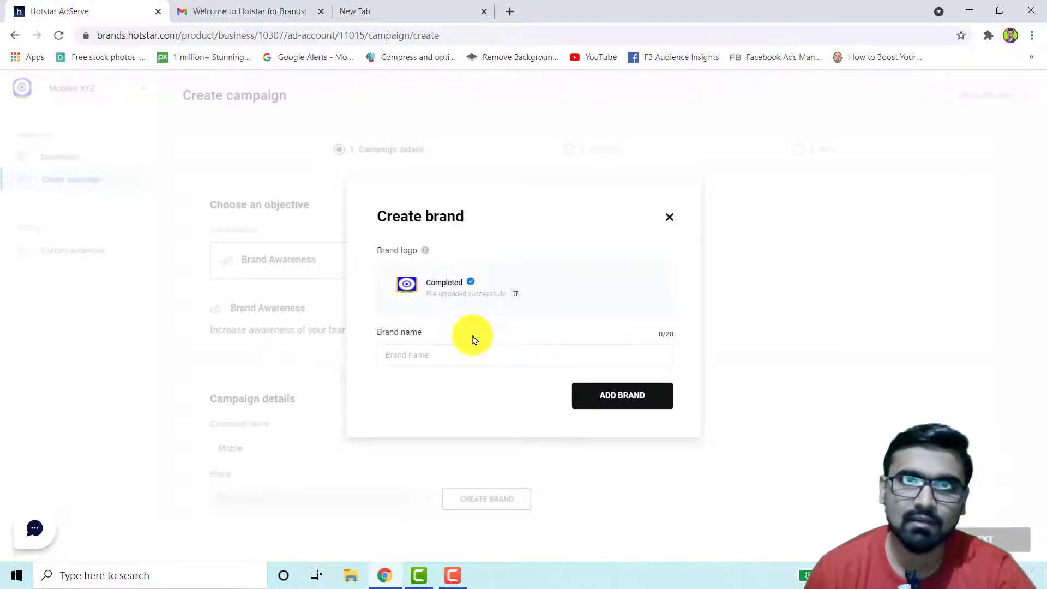
Name the brand 'Mobile XYZ', add it, and continue to the Ad sets step.
{"action": "left_click", "coordinate": [459, 356]}
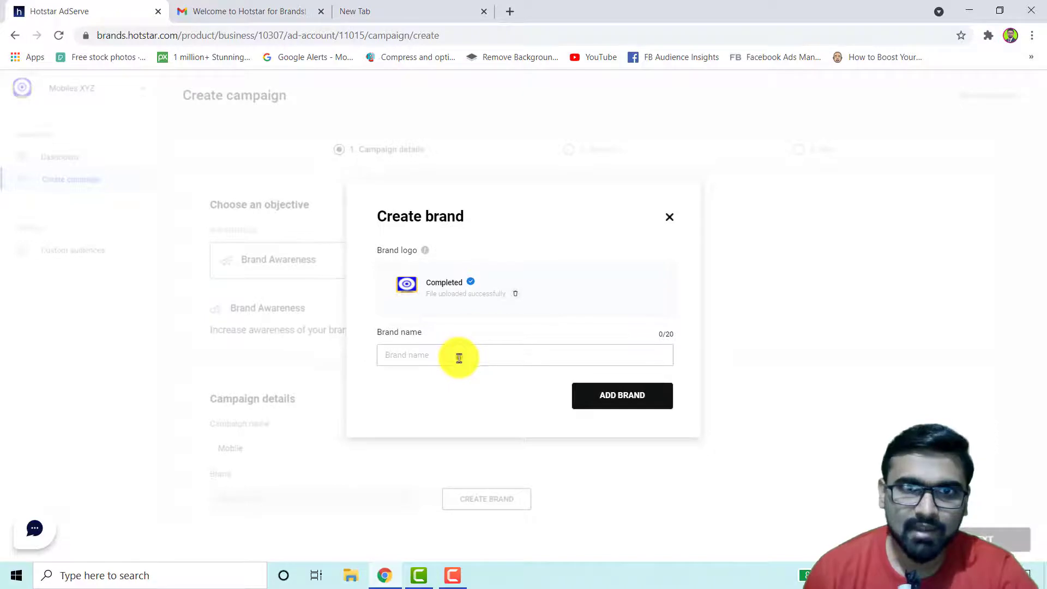
{"action": "type", "text": "Mobiles"}
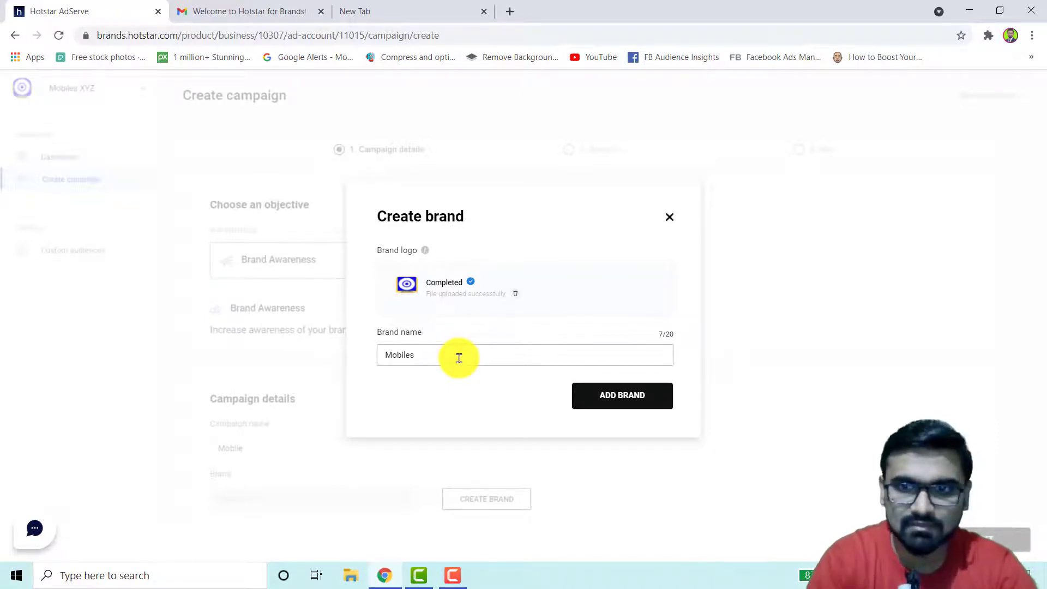
{"action": "key", "text": "BackSpace"}
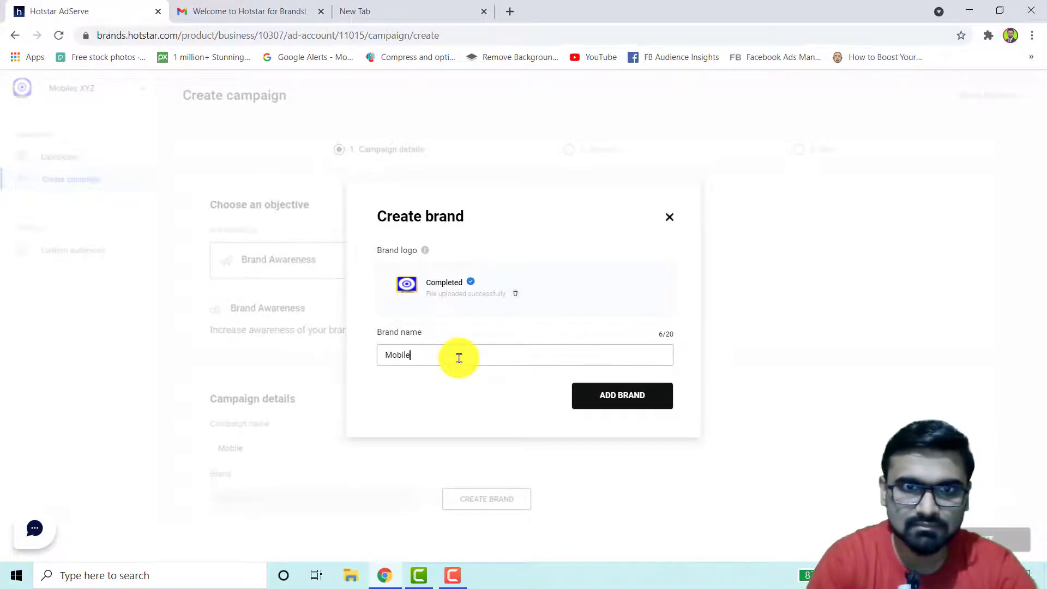
{"action": "type", "text": "XYZ"}
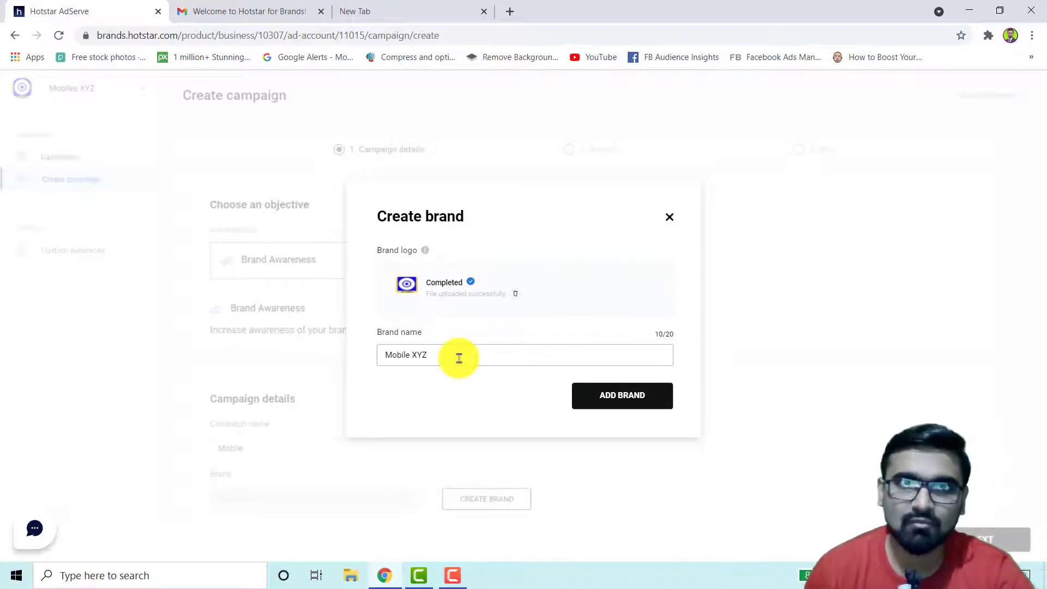
{"action": "left_click", "coordinate": [621, 400]}
{"action": "scroll", "coordinate": [621, 398], "scroll_direction": "down", "scroll_amount": 1}
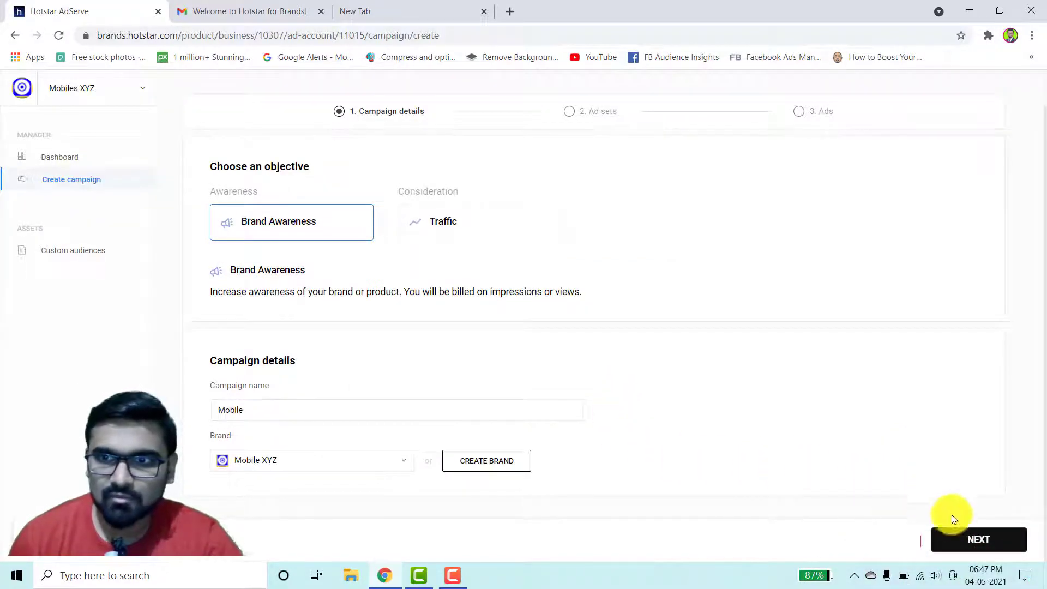
{"action": "left_click", "coordinate": [969, 540]}
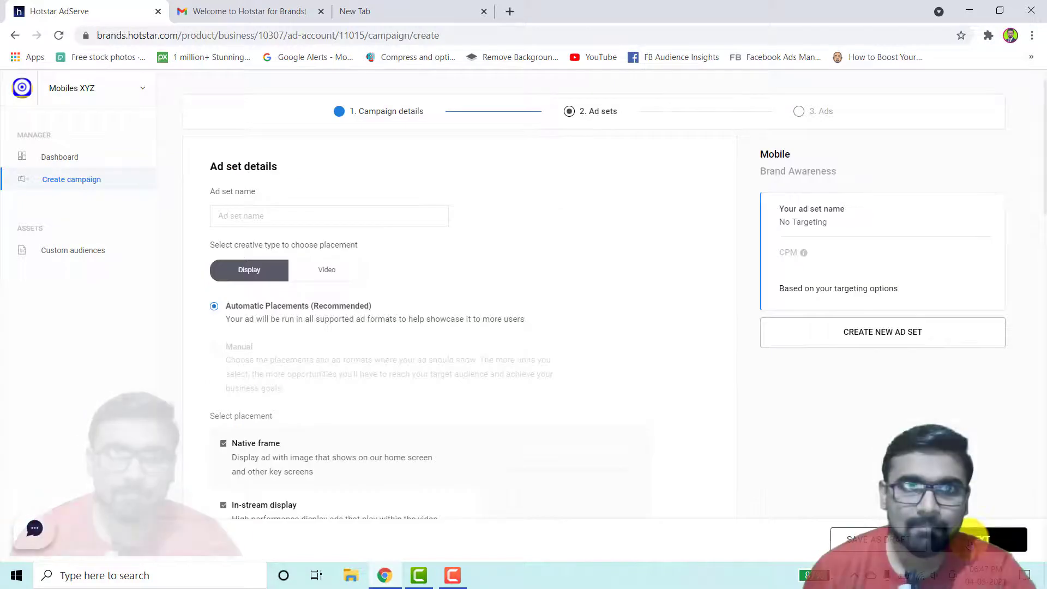
{"action": "scroll", "coordinate": [502, 287], "scroll_direction": "up", "scroll_amount": 1}
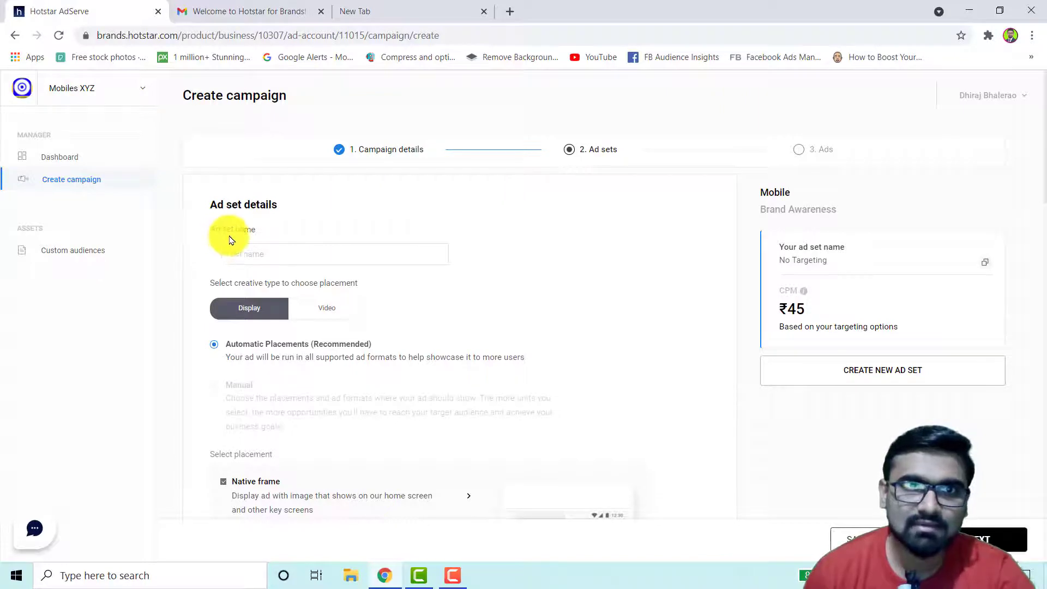
{"action": "left_click", "coordinate": [289, 256]}
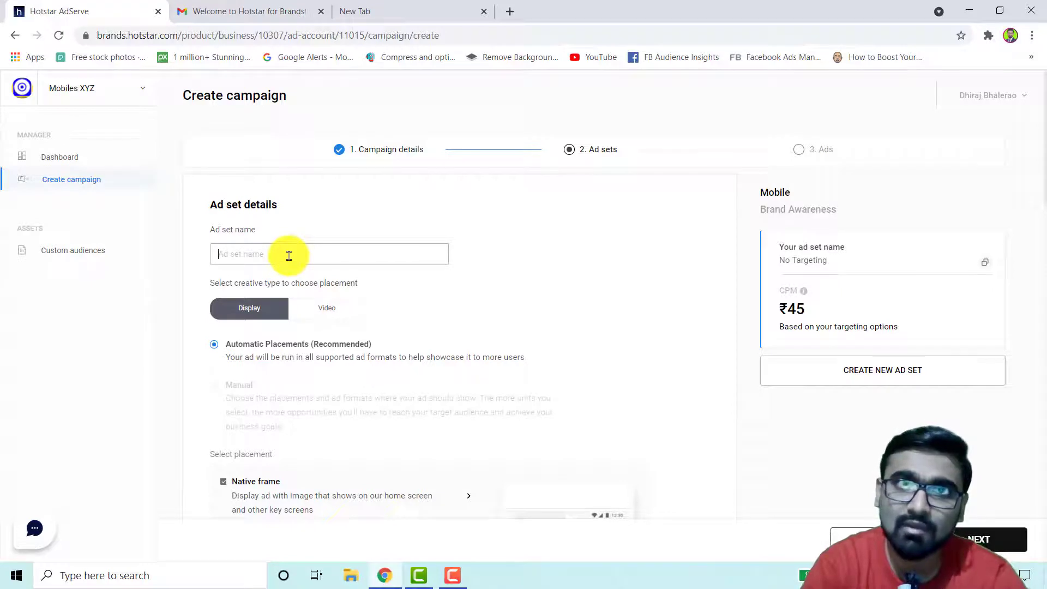
{"action": "left_click", "coordinate": [289, 256]}
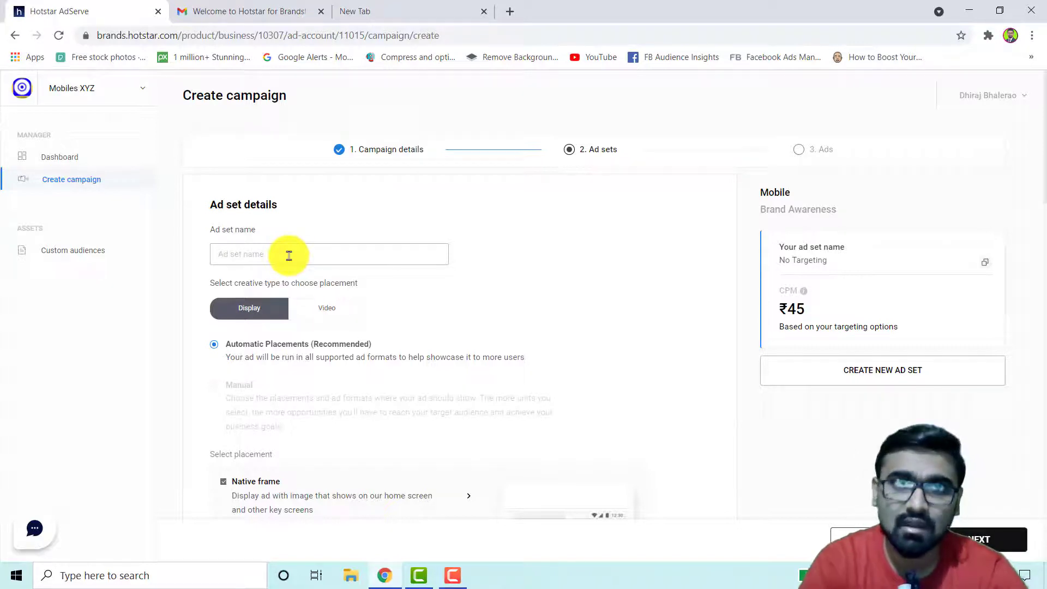
Enter 'Summer Season 4 5 21' as the ad set name.
{"action": "left_click", "coordinate": [288, 256]}
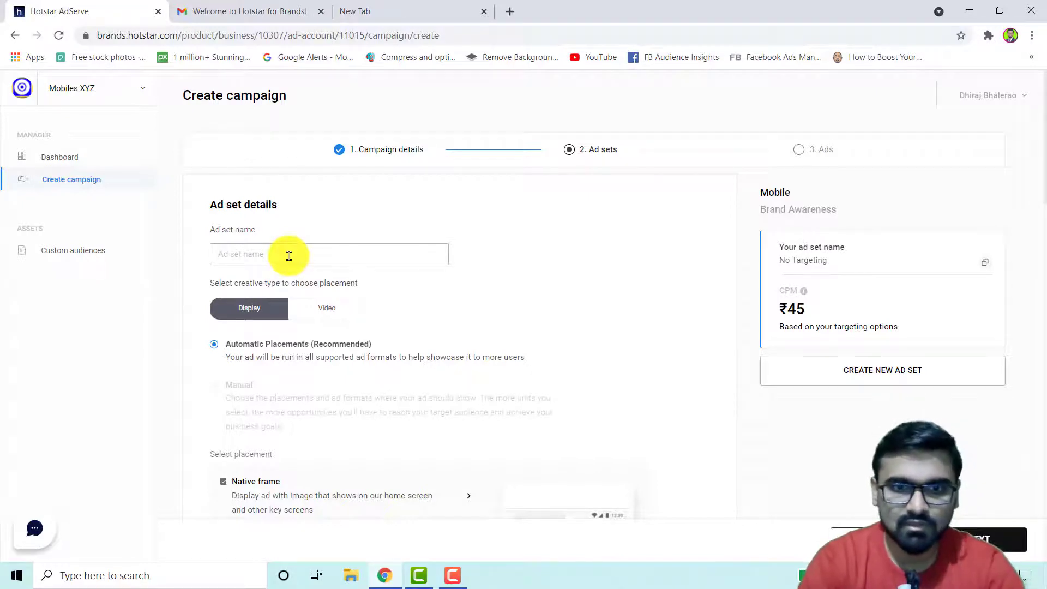
{"action": "type", "text": "Summer "}
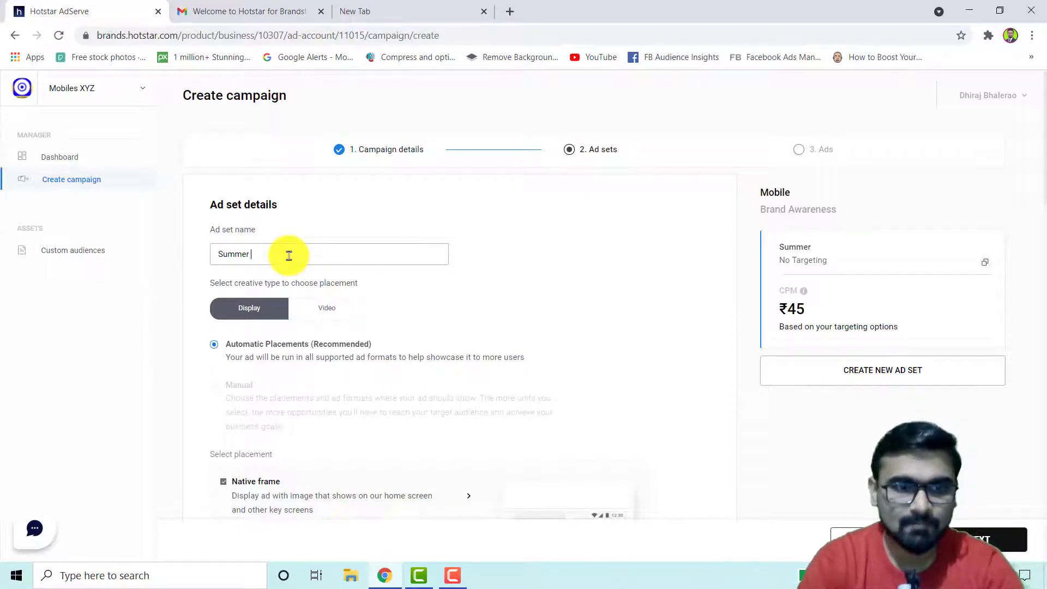
{"action": "type", "text": "Seaso"}
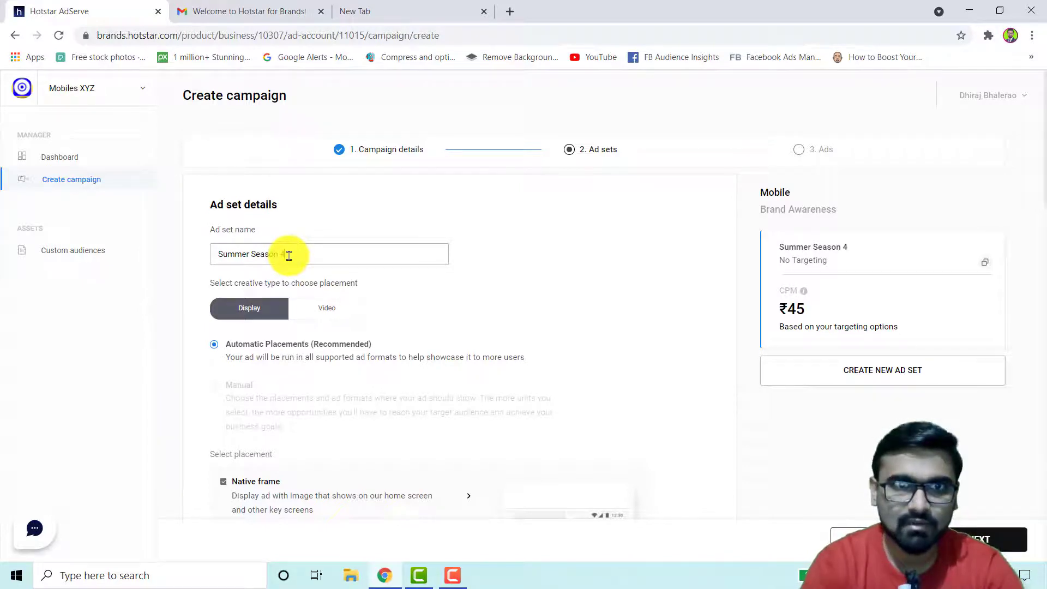
{"action": "type", "text": "n 4"}
{"action": "type", "text": "5 21"}
{"action": "scroll", "coordinate": [275, 131], "scroll_direction": "down", "scroll_amount": 3}
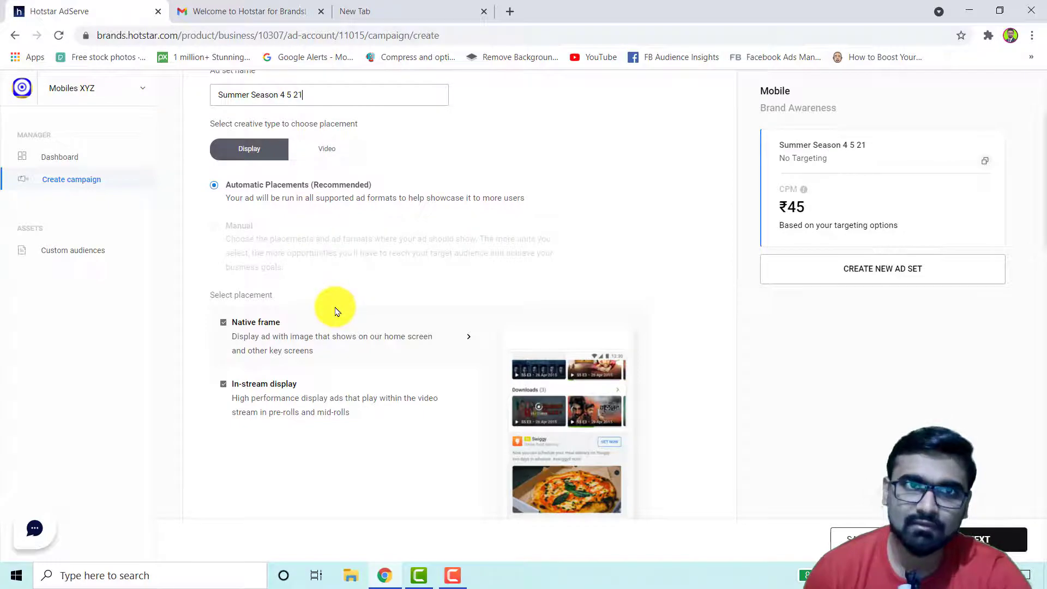
{"action": "scroll", "coordinate": [284, 249], "scroll_direction": "down", "scroll_amount": 3}
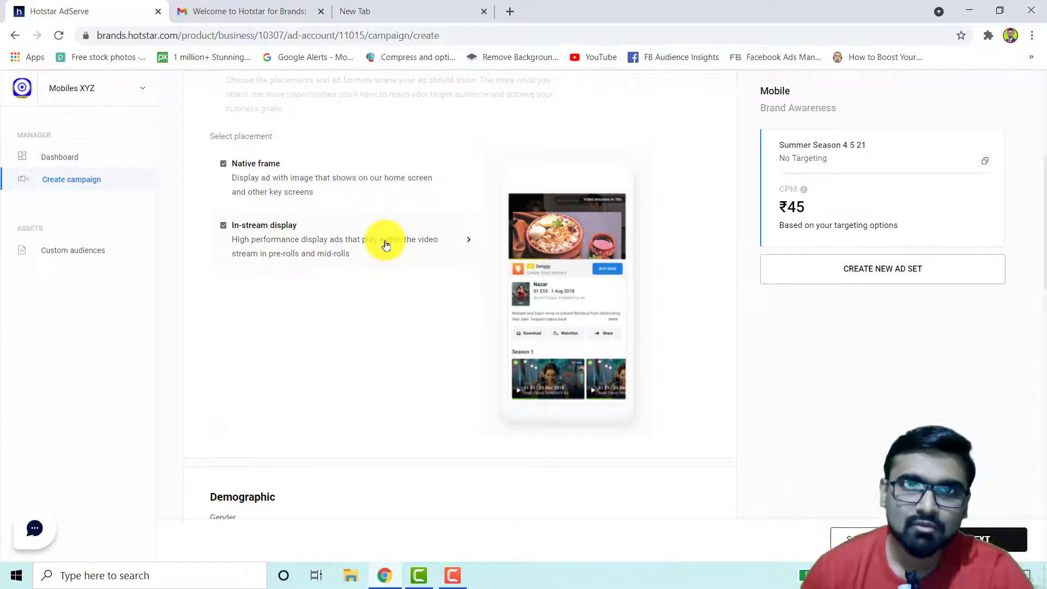
{"action": "scroll", "coordinate": [385, 244], "scroll_direction": "up", "scroll_amount": 3}
{"action": "left_click", "coordinate": [250, 153]}
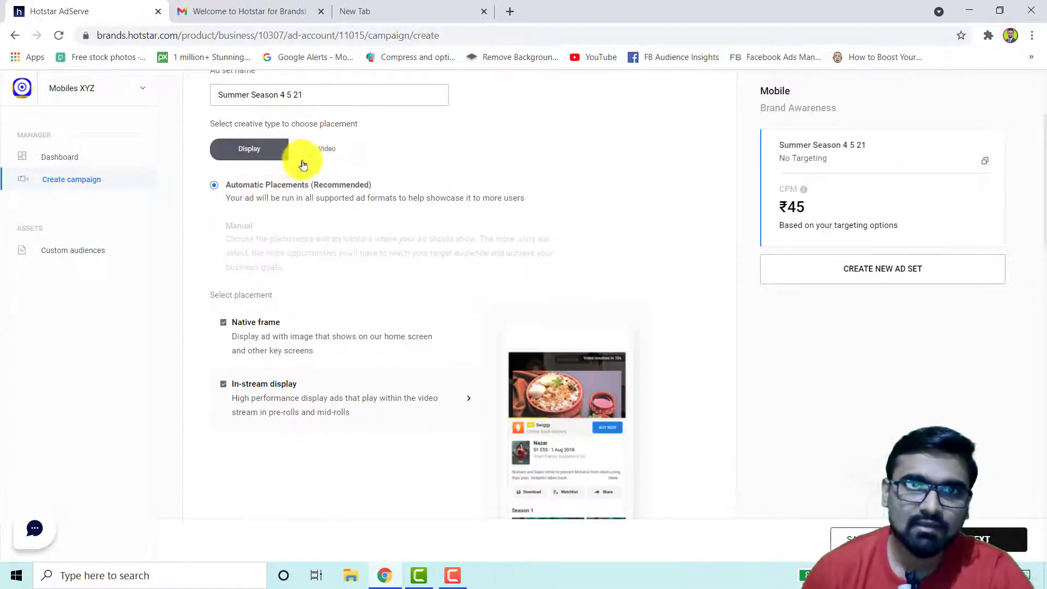
{"action": "left_click", "coordinate": [331, 152]}
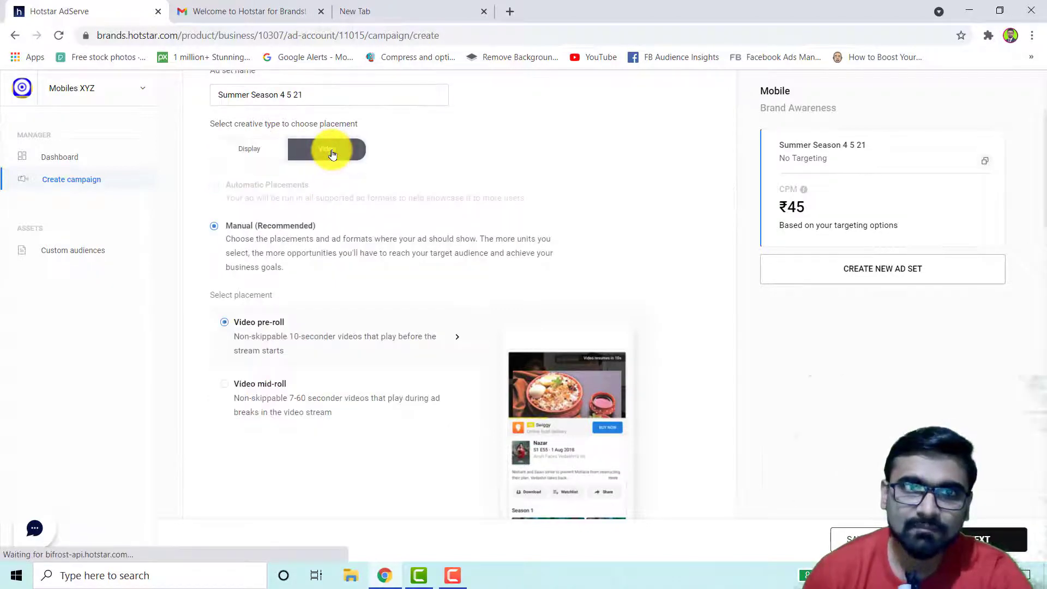
{"action": "scroll", "coordinate": [406, 261], "scroll_direction": "down", "scroll_amount": 3}
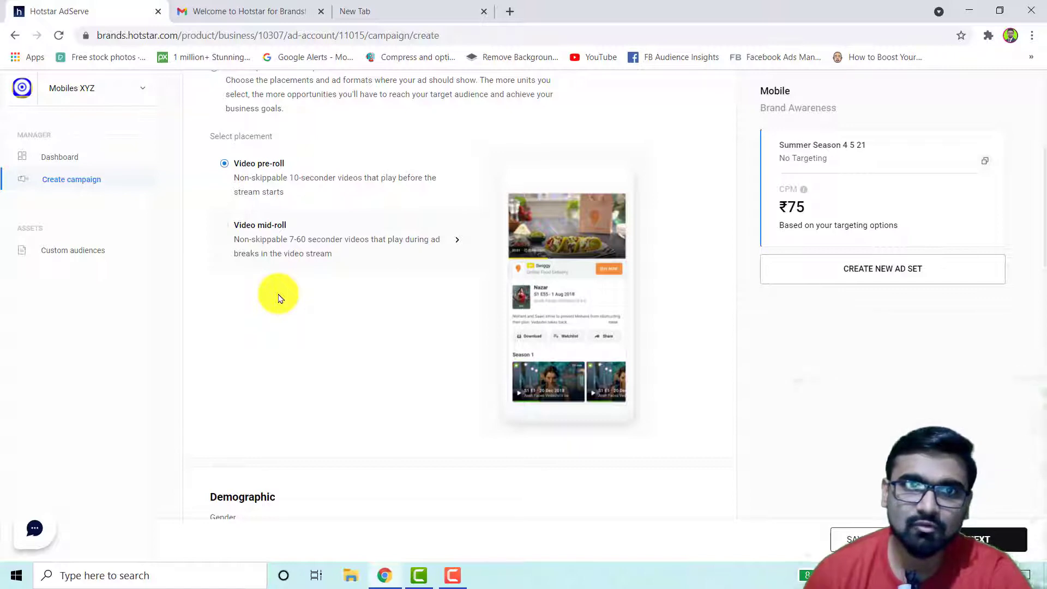
{"action": "left_click", "coordinate": [236, 240]}
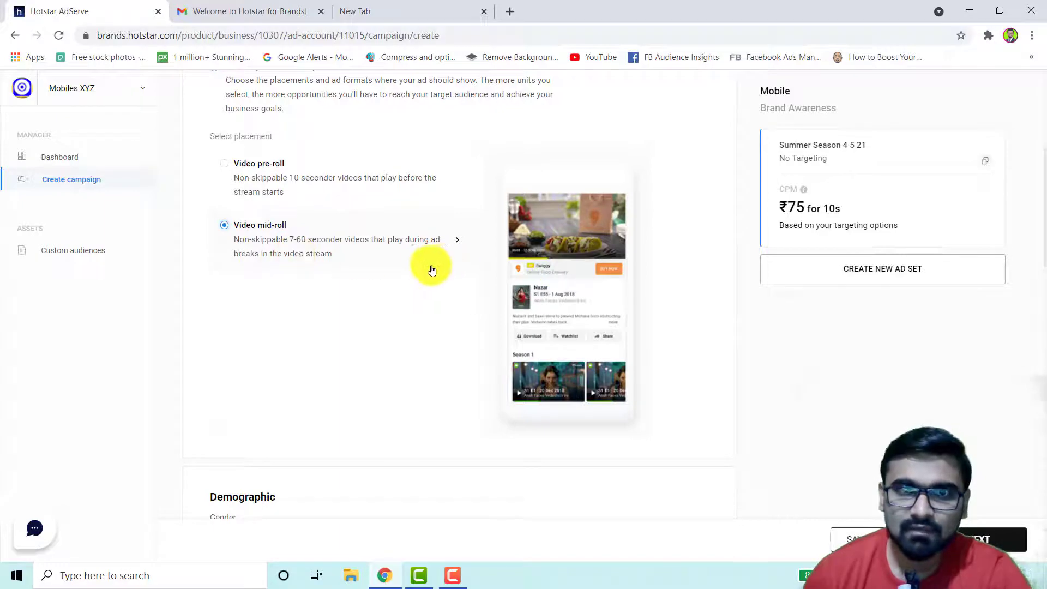
{"action": "scroll", "coordinate": [349, 273], "scroll_direction": "up", "scroll_amount": 5}
{"action": "scroll", "coordinate": [346, 273], "scroll_direction": "down", "scroll_amount": 3}
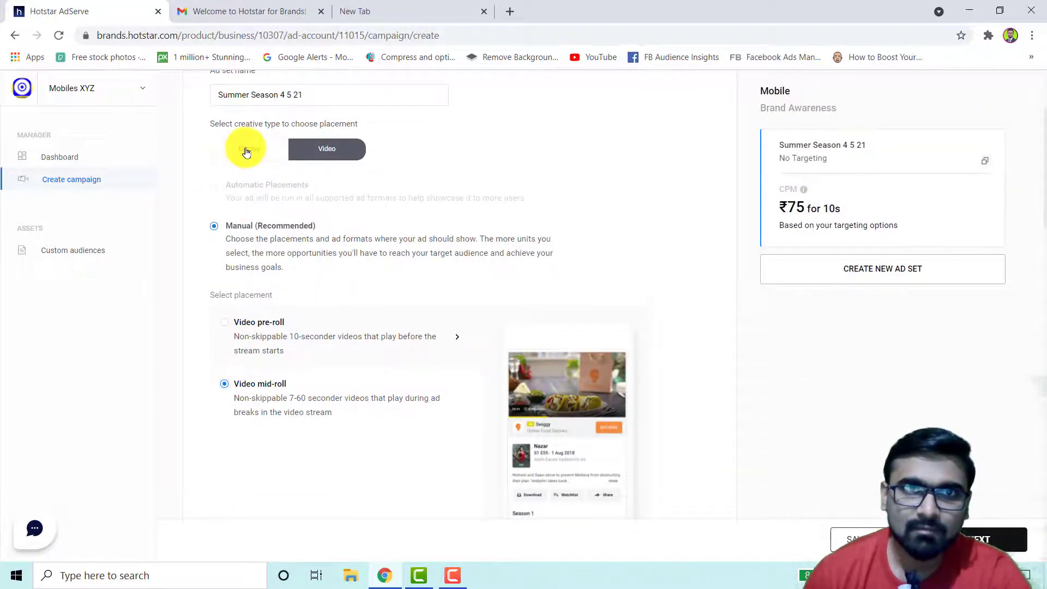
{"action": "left_click", "coordinate": [246, 150]}
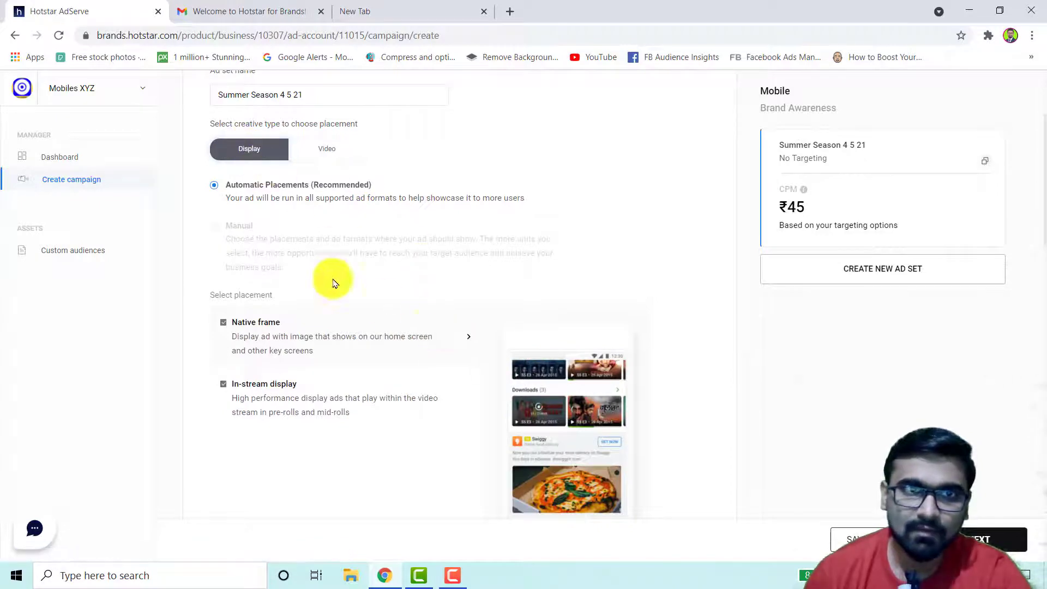
{"action": "scroll", "coordinate": [328, 334], "scroll_direction": "down", "scroll_amount": 3}
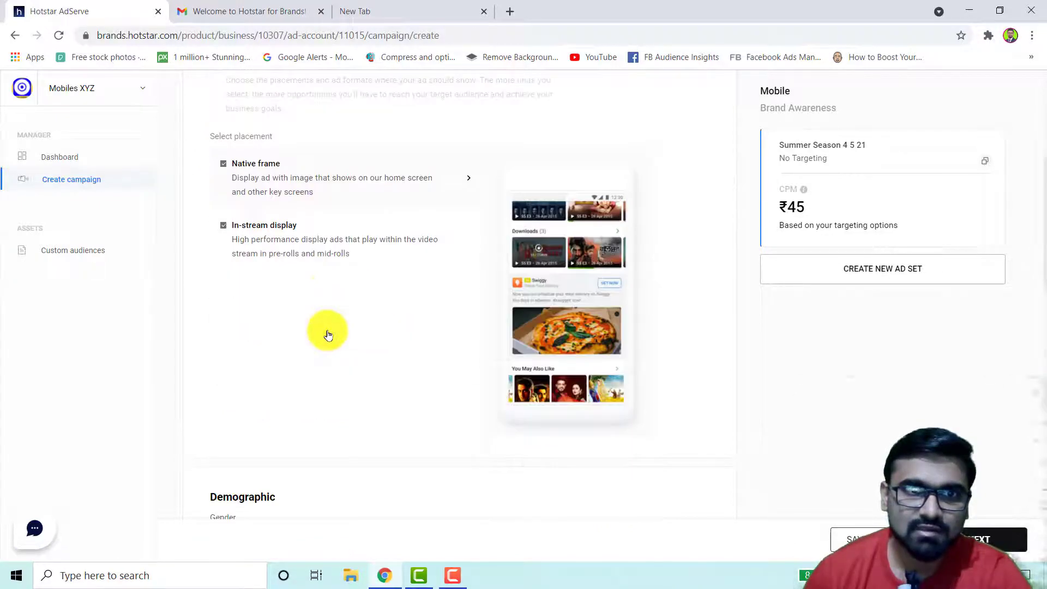
{"action": "scroll", "coordinate": [328, 335], "scroll_direction": "down", "scroll_amount": 5}
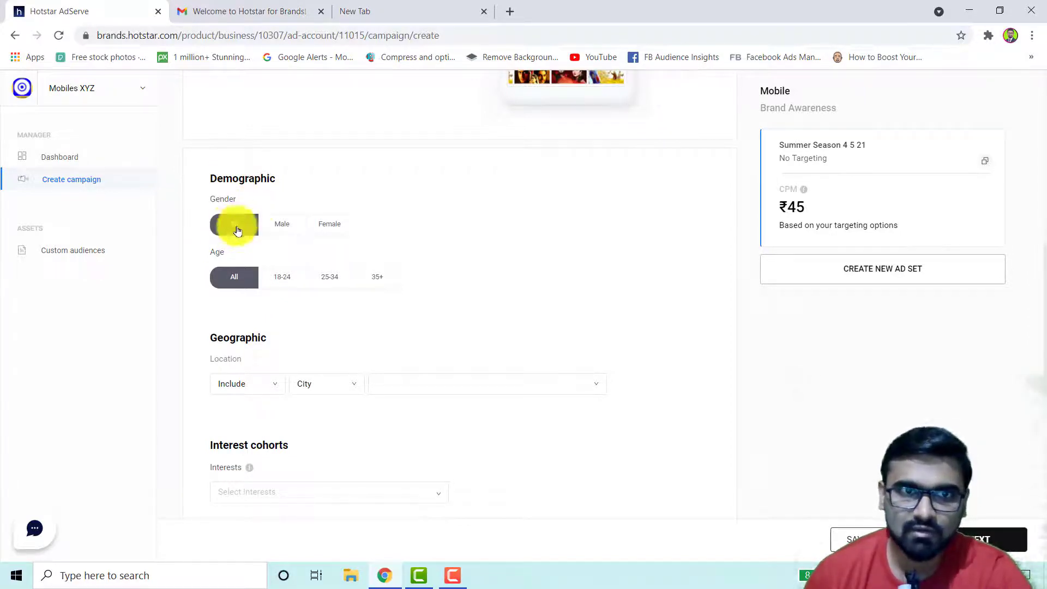
Add the 18-24 and 25-34 age groups to the ad set's age targeting.
{"action": "scroll", "coordinate": [250, 276], "scroll_direction": "down", "scroll_amount": 3}
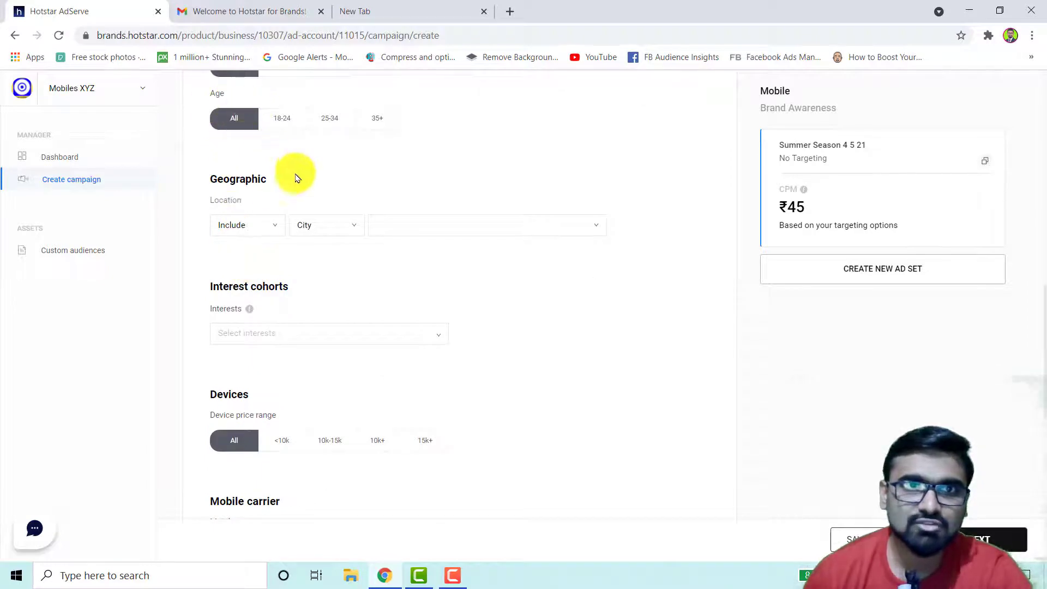
{"action": "scroll", "coordinate": [285, 226], "scroll_direction": "up", "scroll_amount": 3}
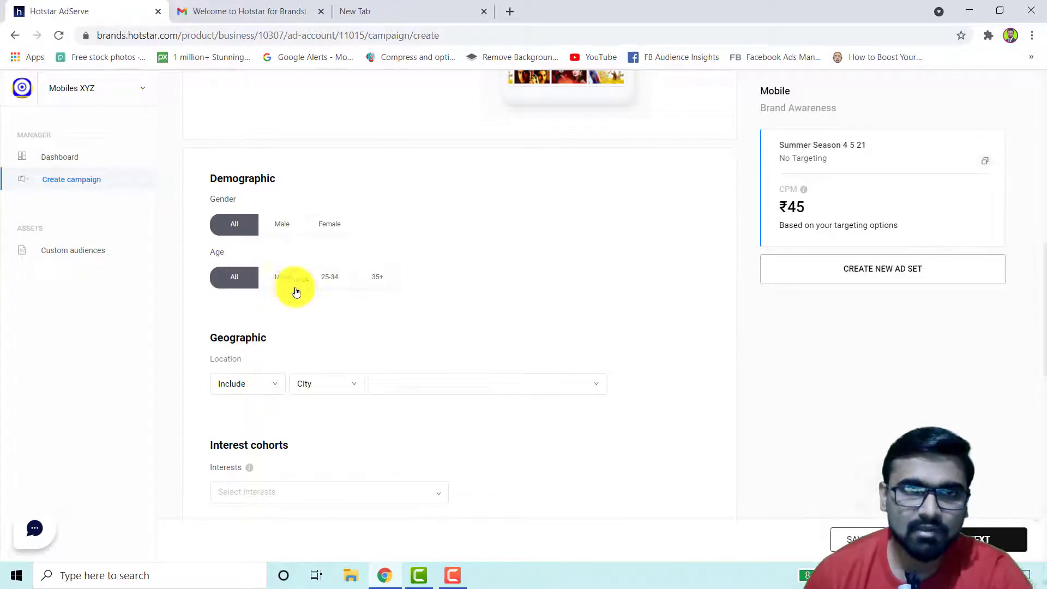
{"action": "left_click", "coordinate": [281, 279]}
{"action": "left_click", "coordinate": [329, 279]}
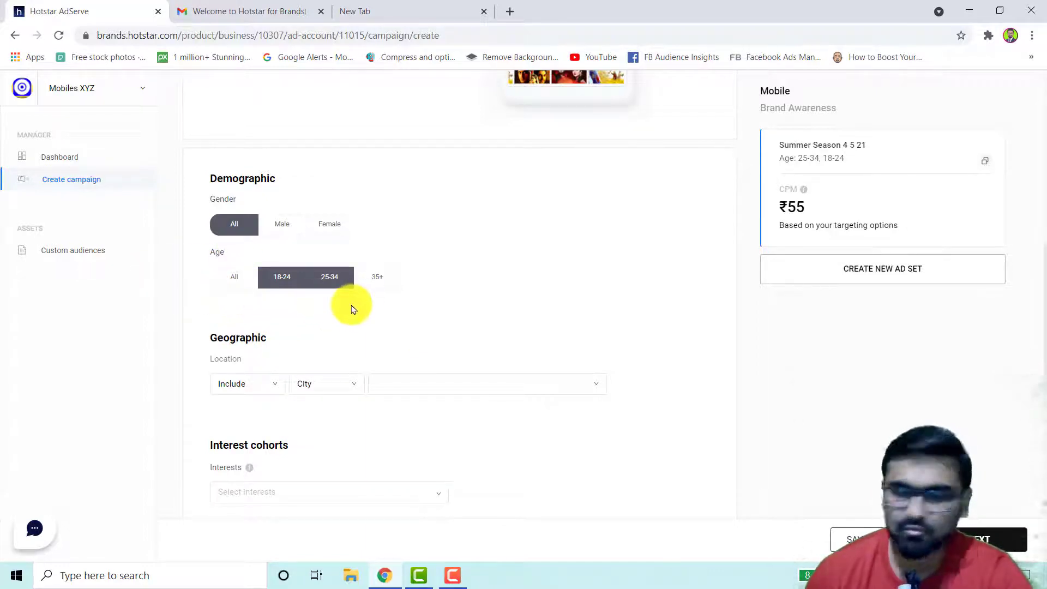
{"action": "scroll", "coordinate": [351, 309], "scroll_direction": "down", "scroll_amount": 3}
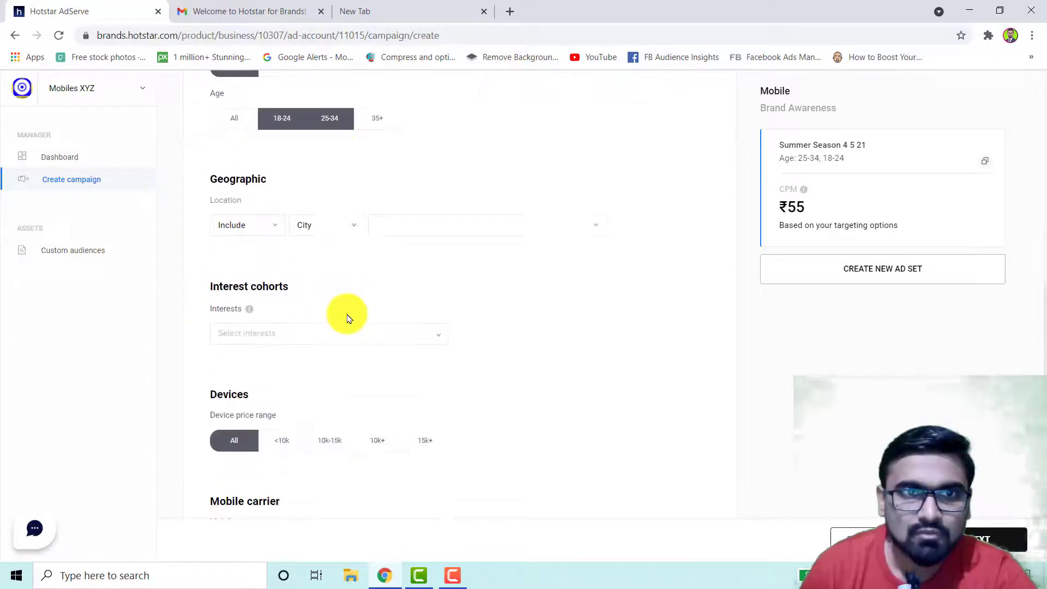
Keep location targeting set to include locations chosen by city.
{"action": "left_click", "coordinate": [274, 230]}
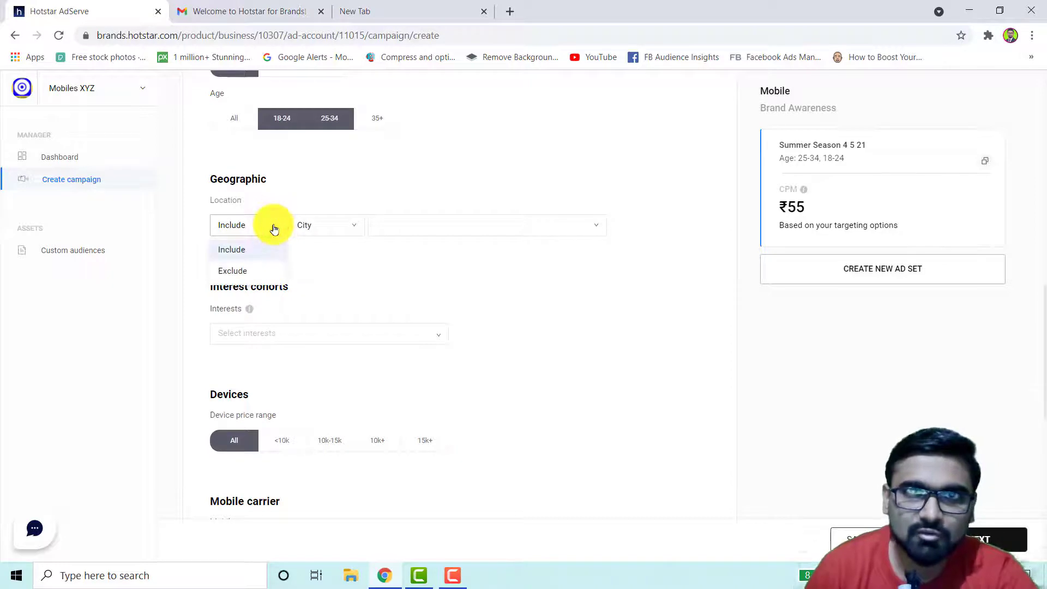
{"action": "left_click", "coordinate": [273, 228]}
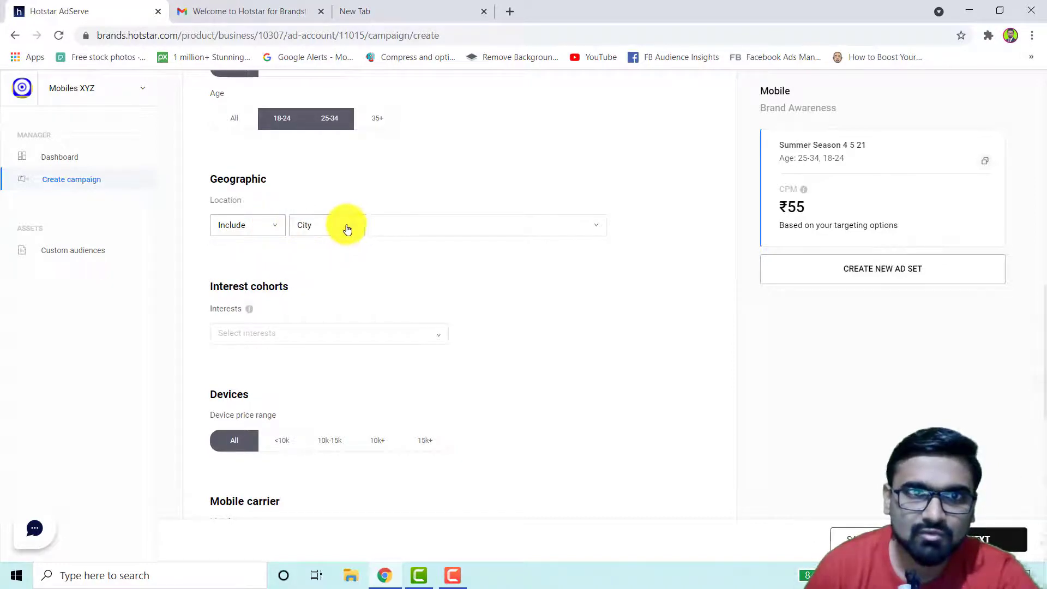
{"action": "left_click", "coordinate": [346, 229]}
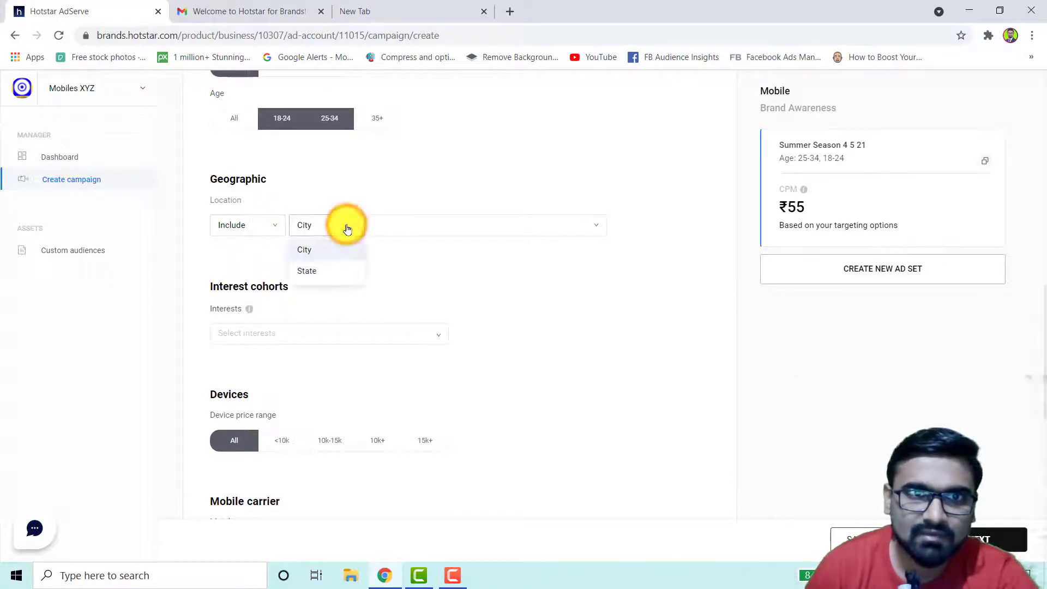
{"action": "left_click", "coordinate": [326, 279]}
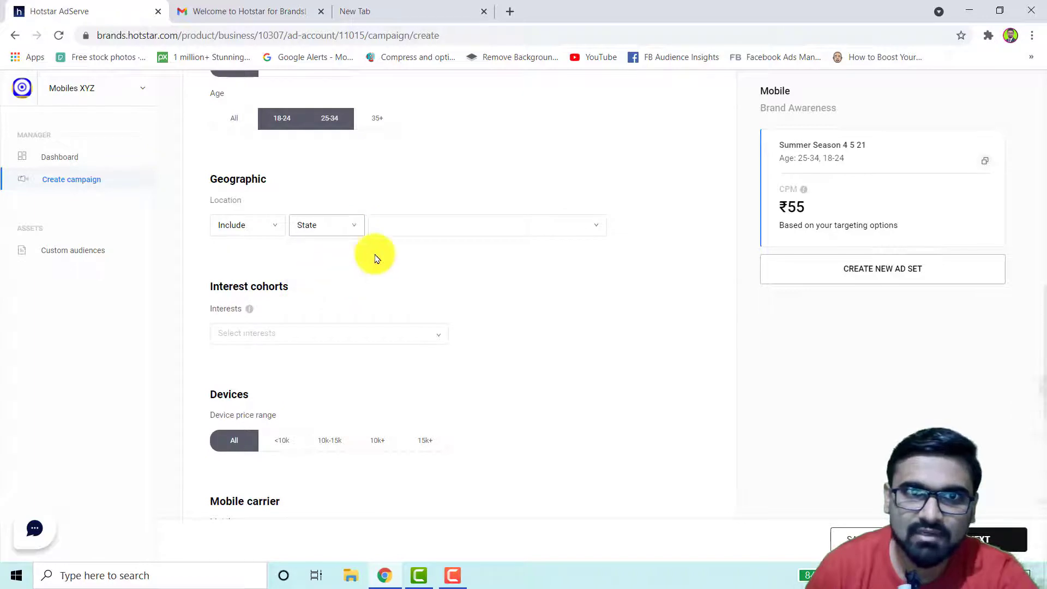
Add Kolkata, Mumbai and Pune to the targeted cities.
{"action": "left_click", "coordinate": [433, 227]}
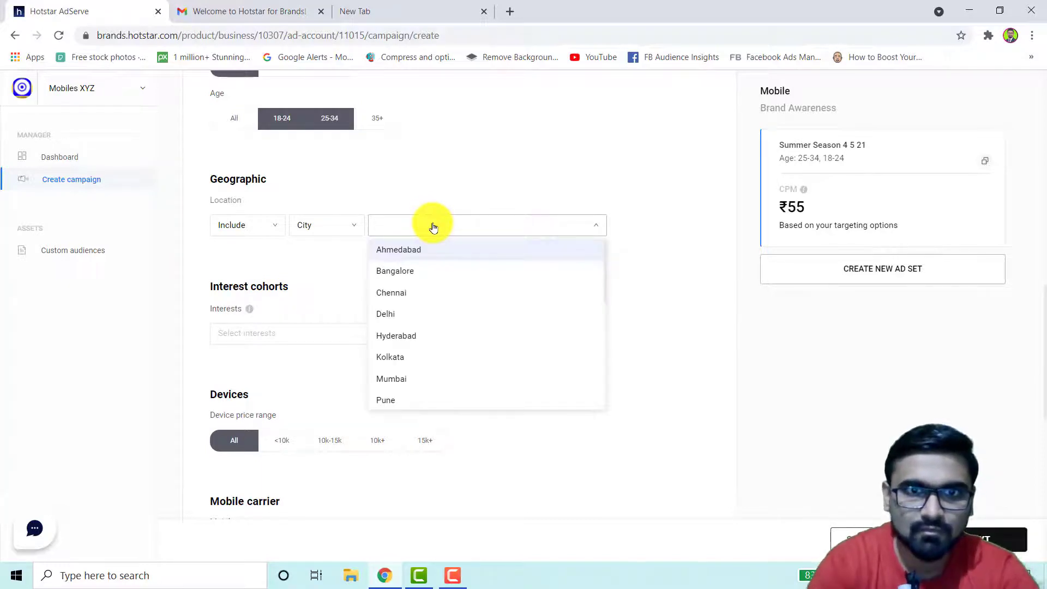
{"action": "left_click", "coordinate": [396, 353]}
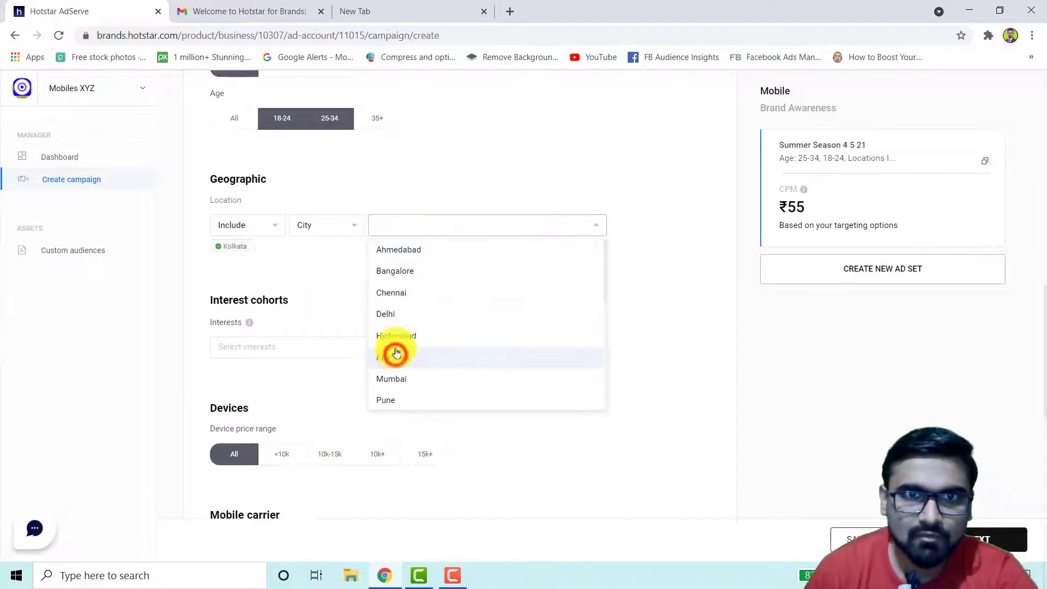
{"action": "left_click", "coordinate": [416, 219]}
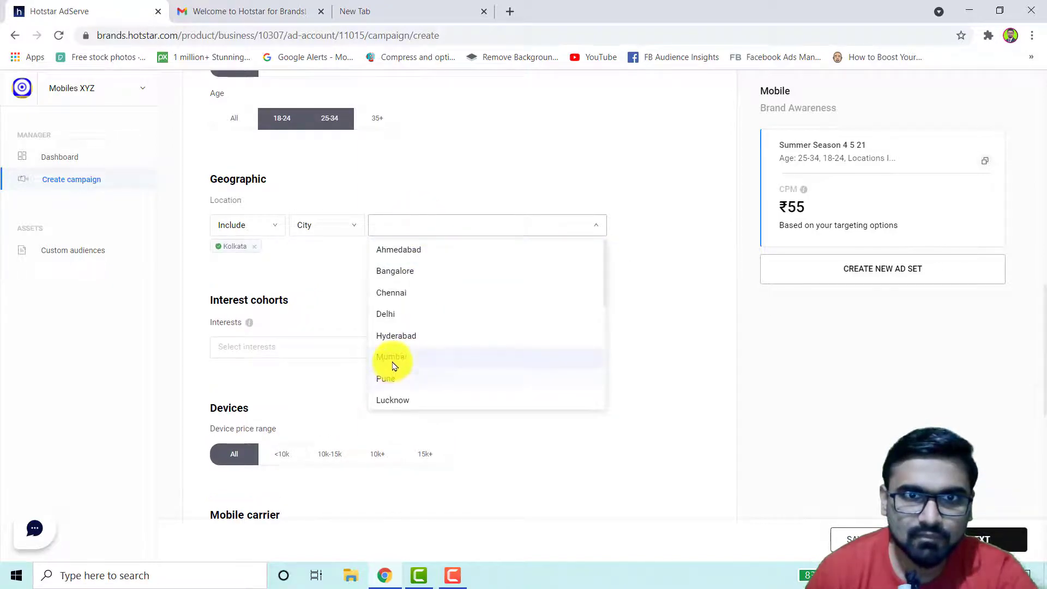
{"action": "left_click", "coordinate": [393, 360]}
{"action": "left_click", "coordinate": [409, 225]}
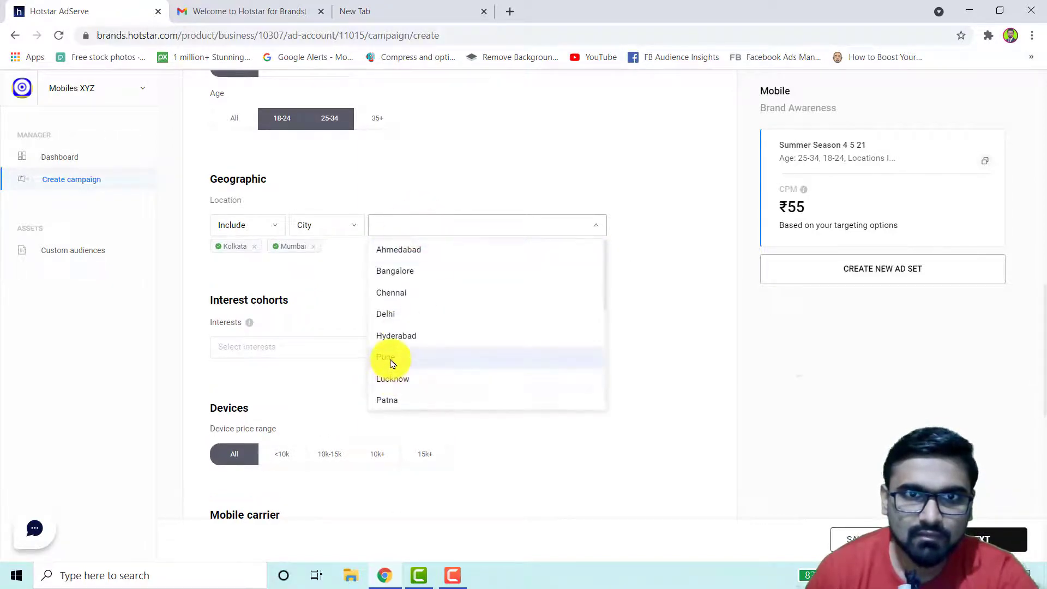
{"action": "left_click", "coordinate": [391, 362]}
Add Ahmedabad to the targeted cities, review the city list and close it.
{"action": "left_click", "coordinate": [427, 222]}
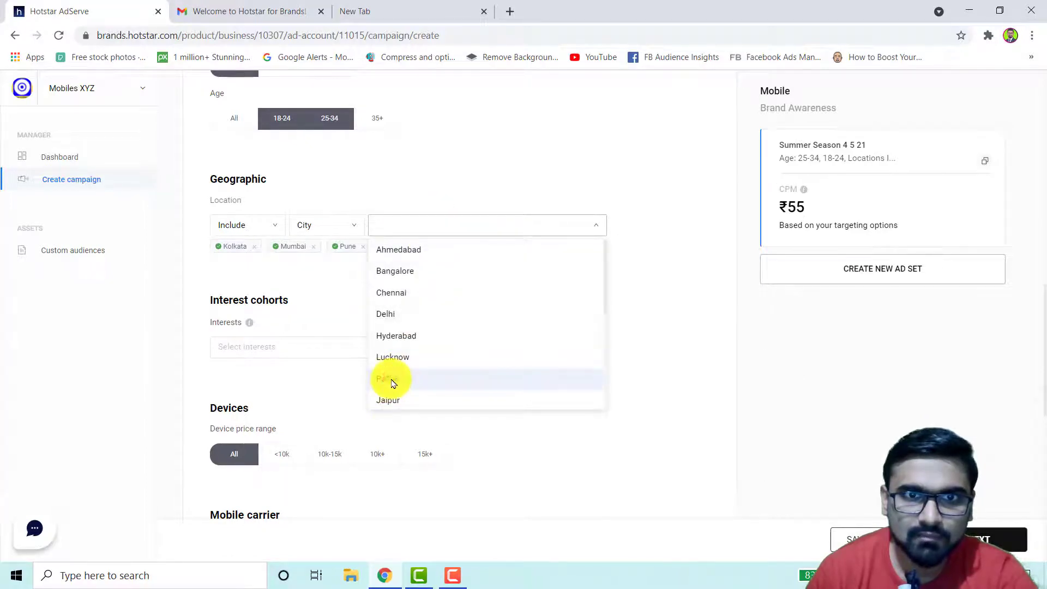
{"action": "left_click", "coordinate": [427, 222]}
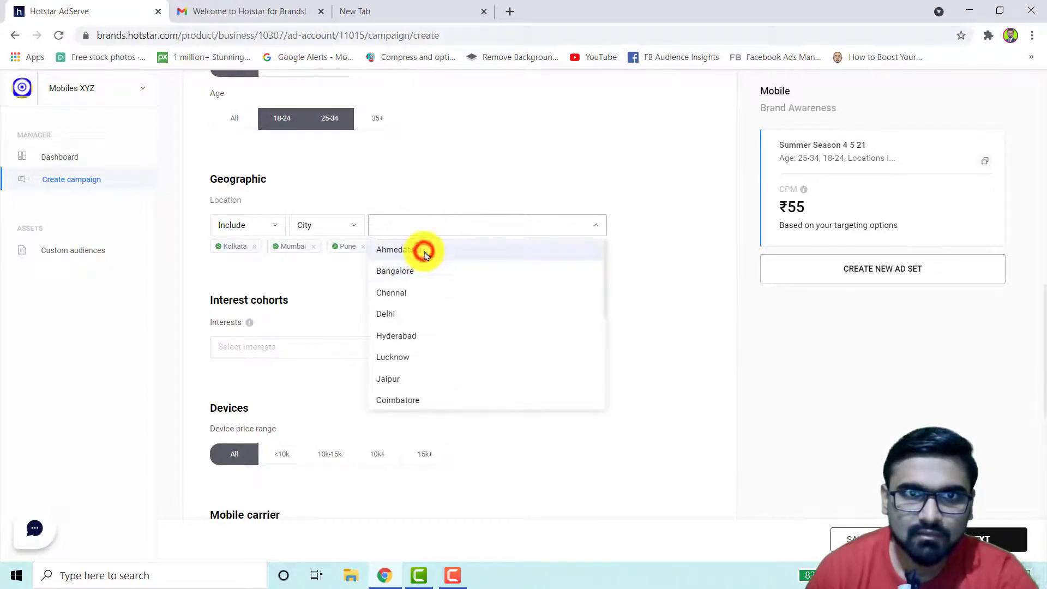
{"action": "left_click", "coordinate": [425, 254]}
{"action": "left_click", "coordinate": [502, 226]}
{"action": "scroll", "coordinate": [506, 322], "scroll_direction": "down", "scroll_amount": 5}
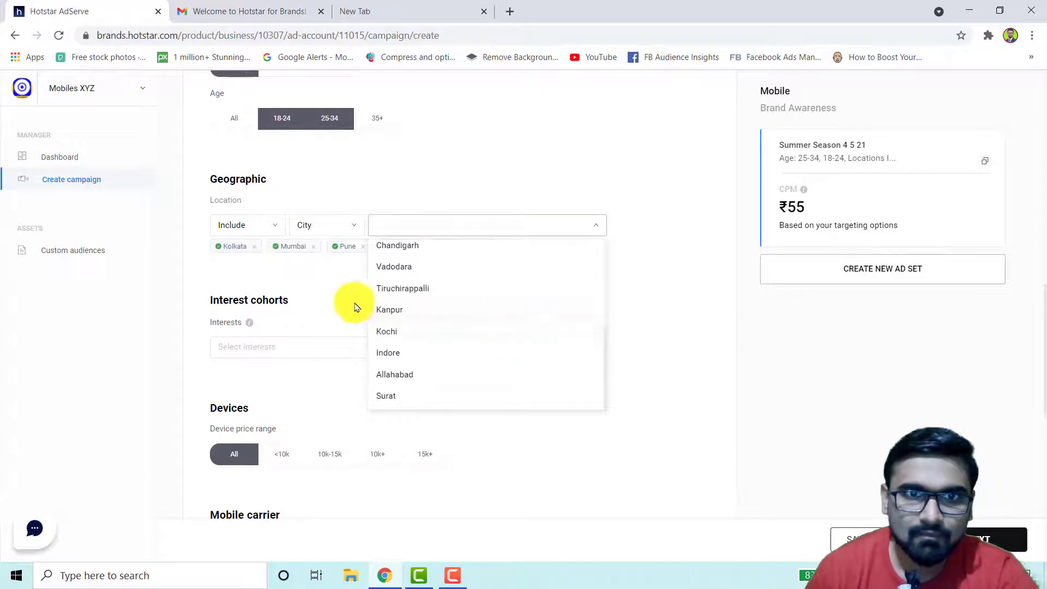
{"action": "scroll", "coordinate": [448, 354], "scroll_direction": "down", "scroll_amount": 6}
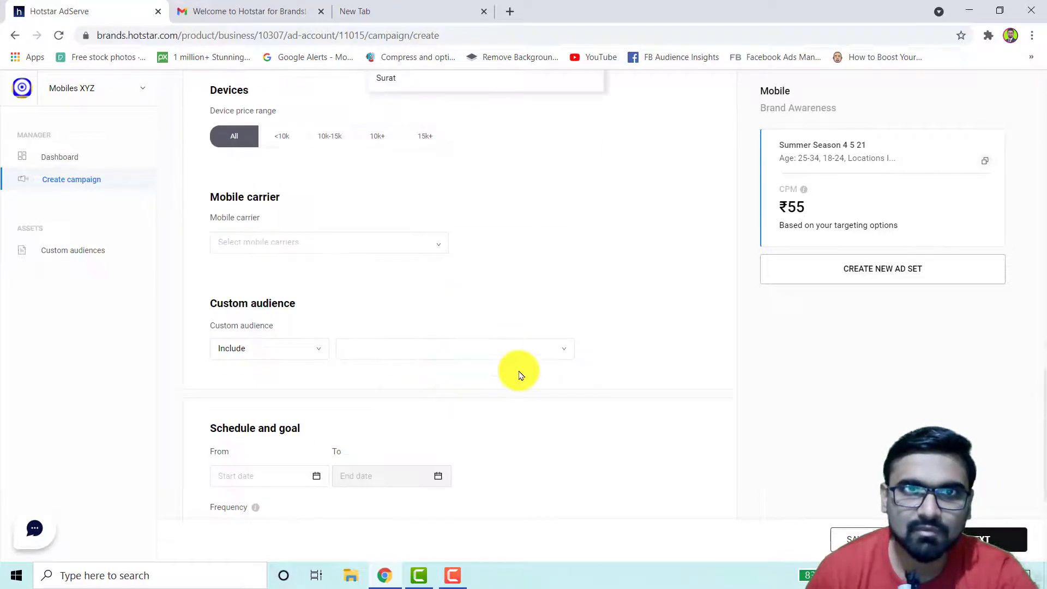
{"action": "scroll", "coordinate": [519, 375], "scroll_direction": "up", "scroll_amount": 6}
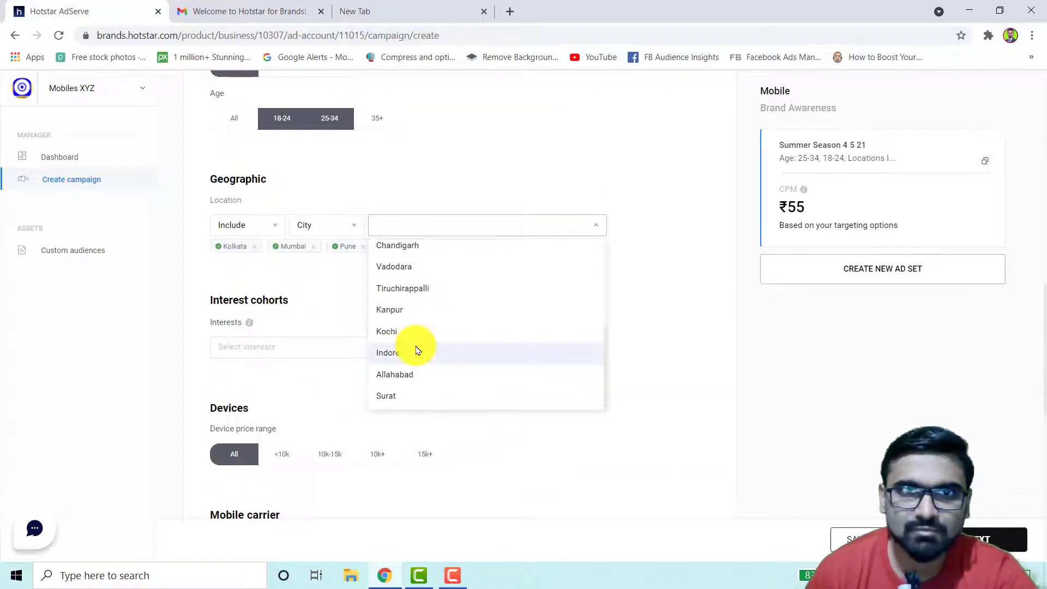
{"action": "scroll", "coordinate": [417, 350], "scroll_direction": "up", "scroll_amount": 3}
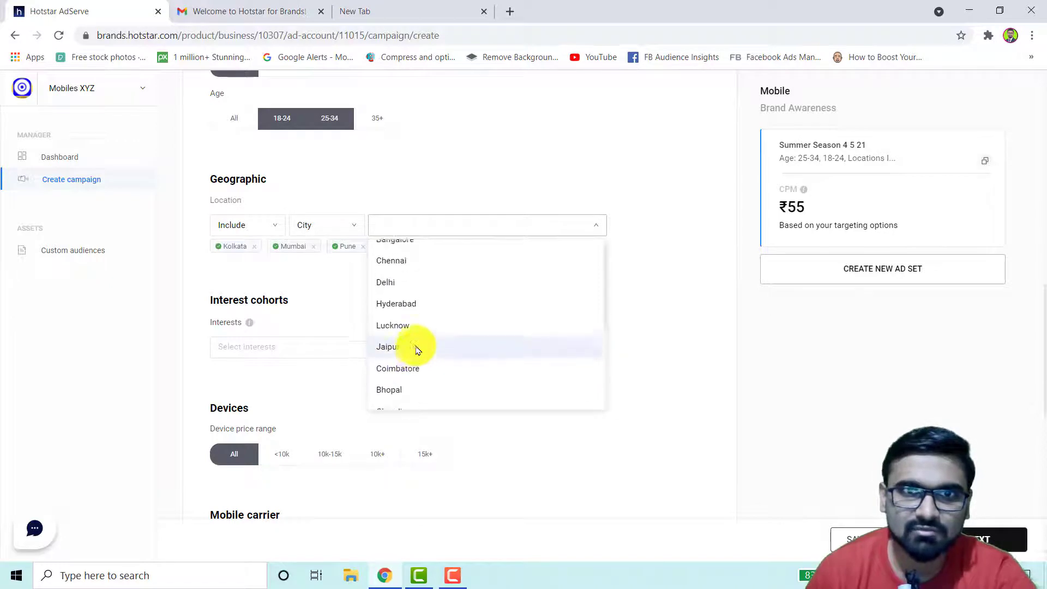
{"action": "left_click", "coordinate": [320, 280]}
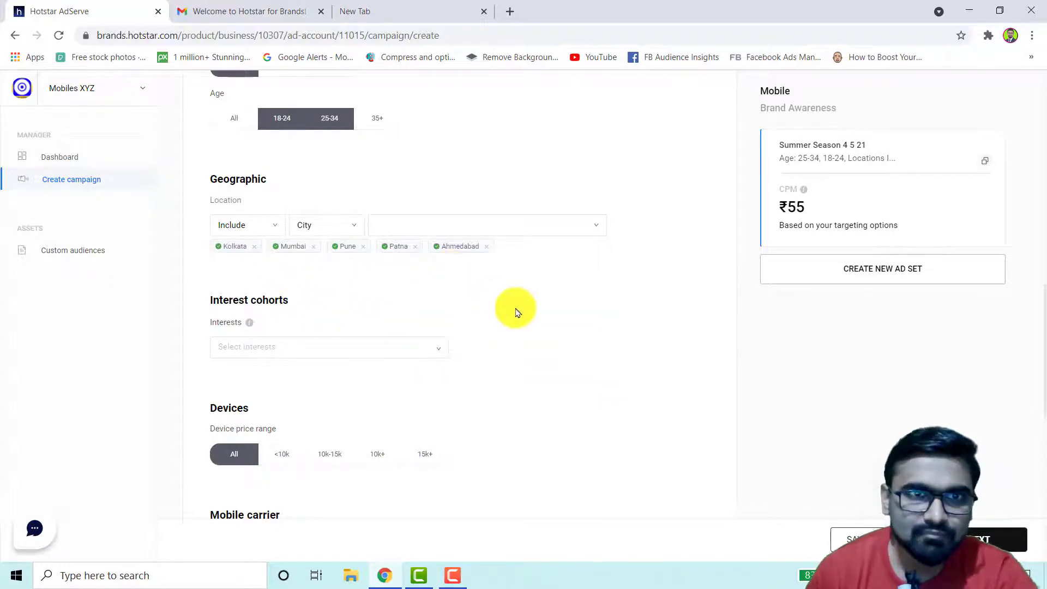
{"action": "scroll", "coordinate": [518, 313], "scroll_direction": "down", "scroll_amount": 3}
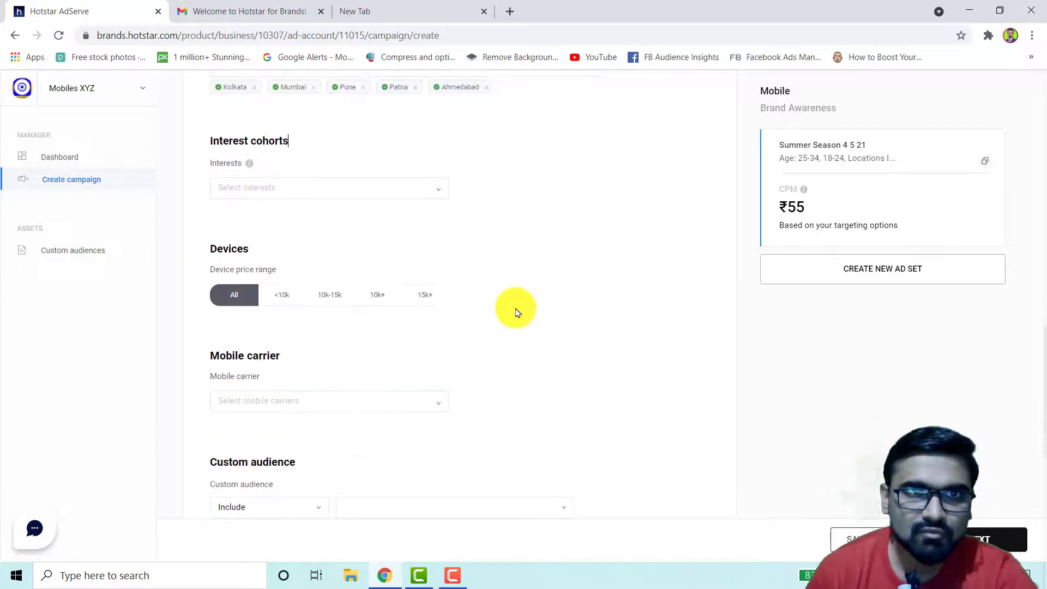
Select E-wallet users, Gamers, Online shoppers and Social media adopters as interest cohorts.
{"action": "left_click", "coordinate": [309, 193]}
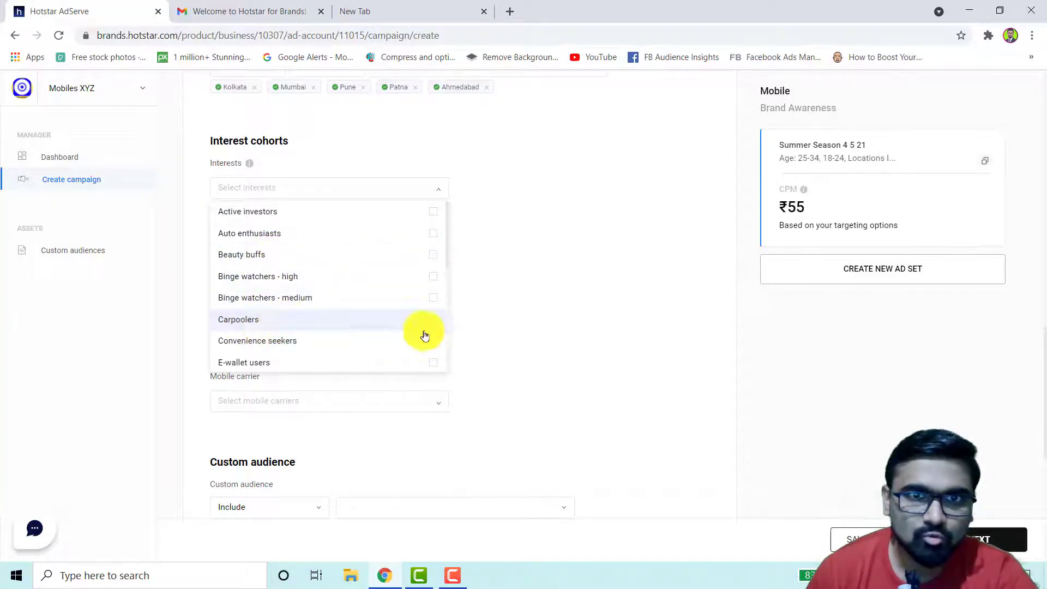
{"action": "scroll", "coordinate": [297, 297], "scroll_direction": "down", "scroll_amount": 3}
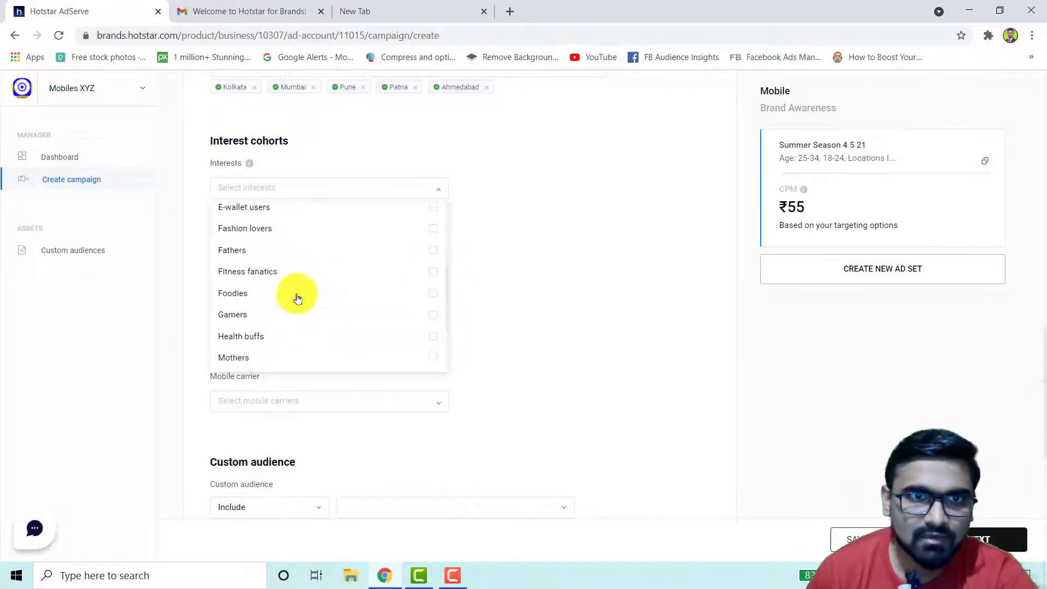
{"action": "scroll", "coordinate": [296, 297], "scroll_direction": "up", "scroll_amount": 3}
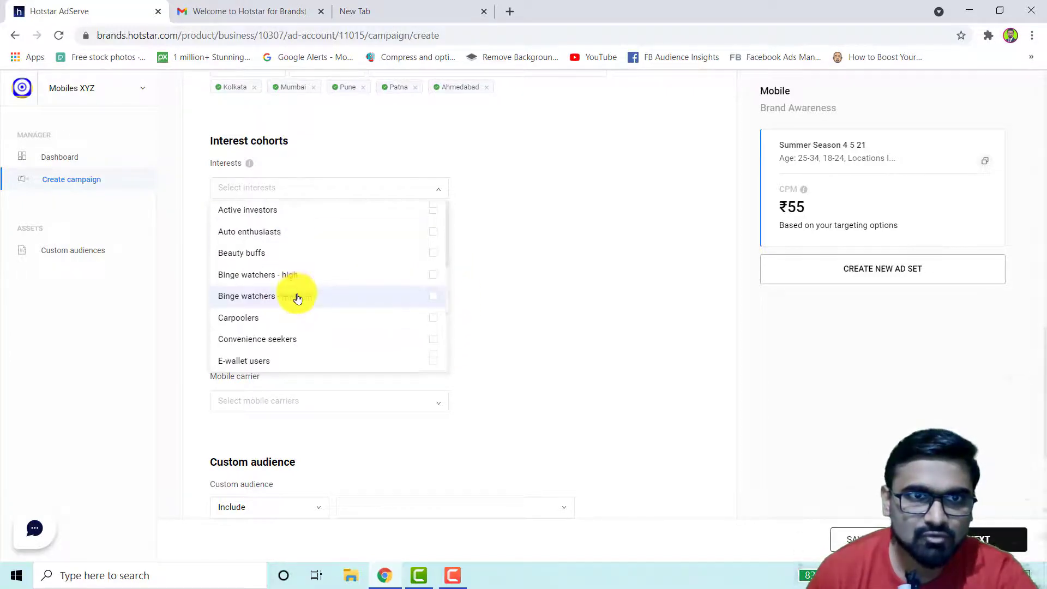
{"action": "left_click", "coordinate": [431, 362]}
{"action": "scroll", "coordinate": [357, 303], "scroll_direction": "down", "scroll_amount": 3}
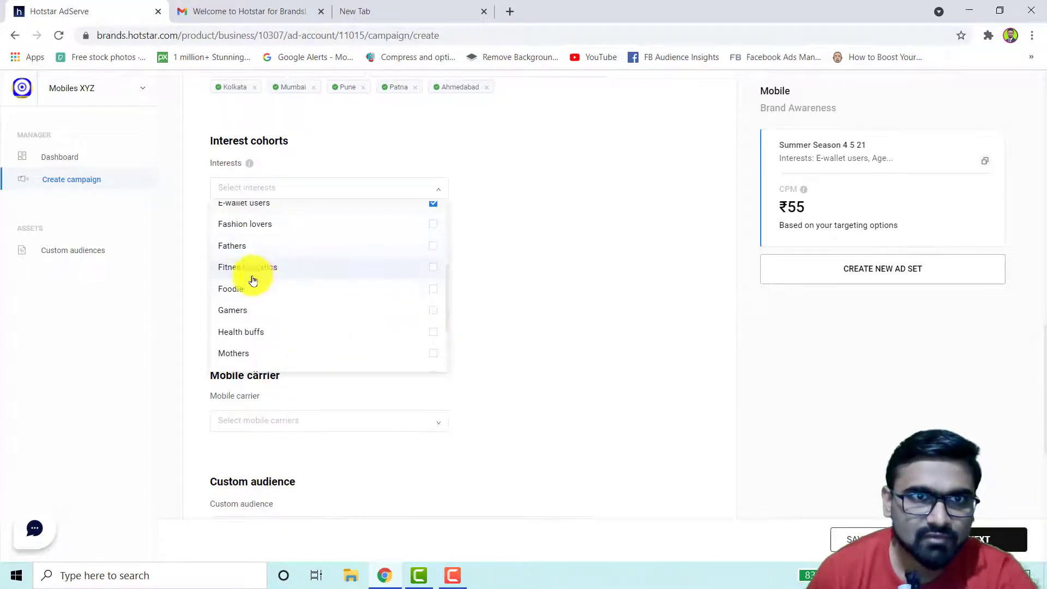
{"action": "left_click", "coordinate": [433, 315]}
{"action": "scroll", "coordinate": [332, 325], "scroll_direction": "down", "scroll_amount": 2}
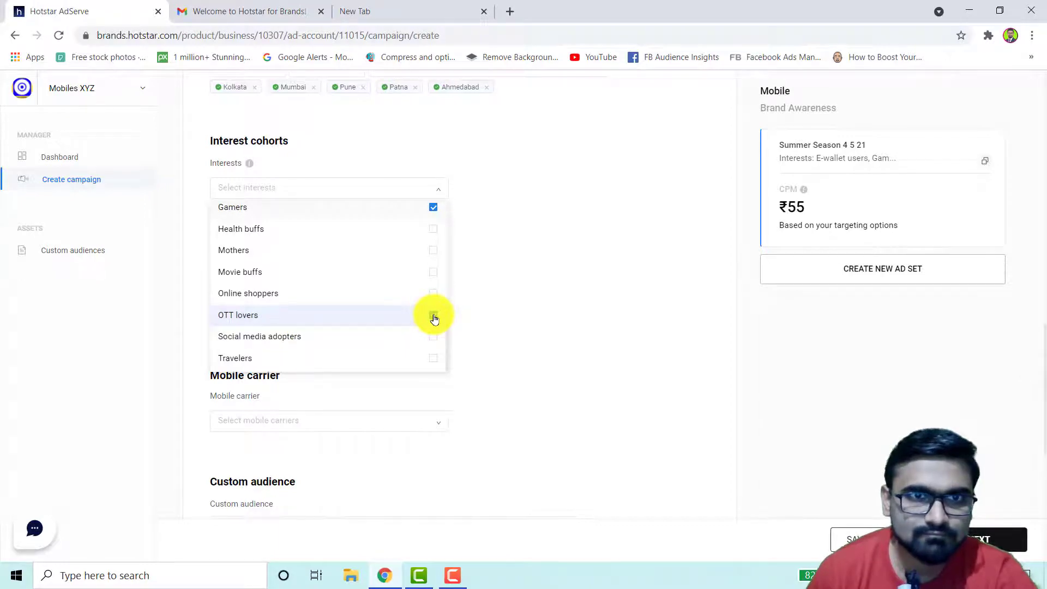
{"action": "left_click", "coordinate": [433, 292]}
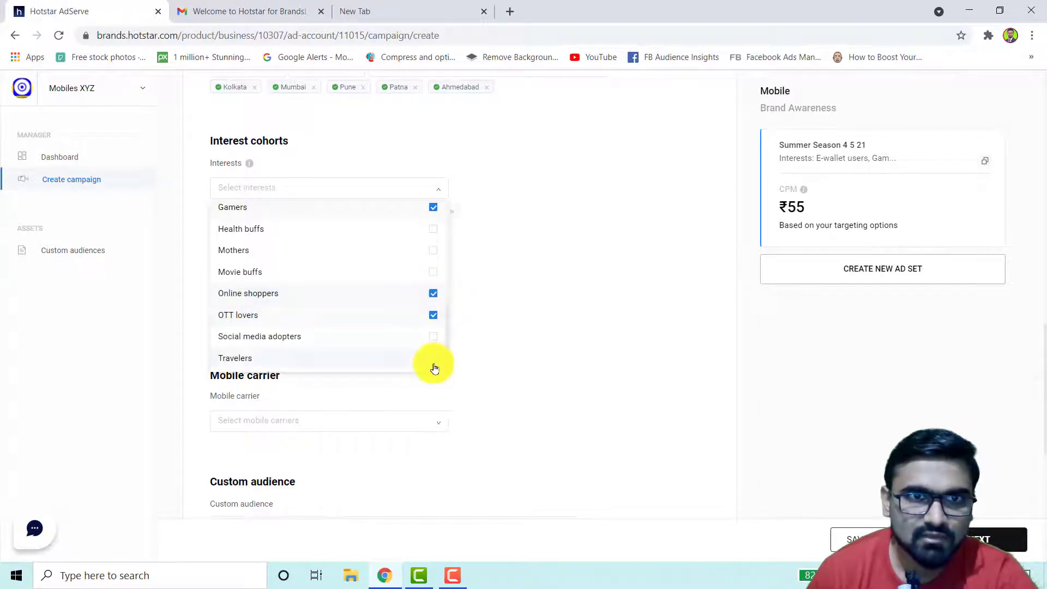
{"action": "left_click", "coordinate": [434, 335]}
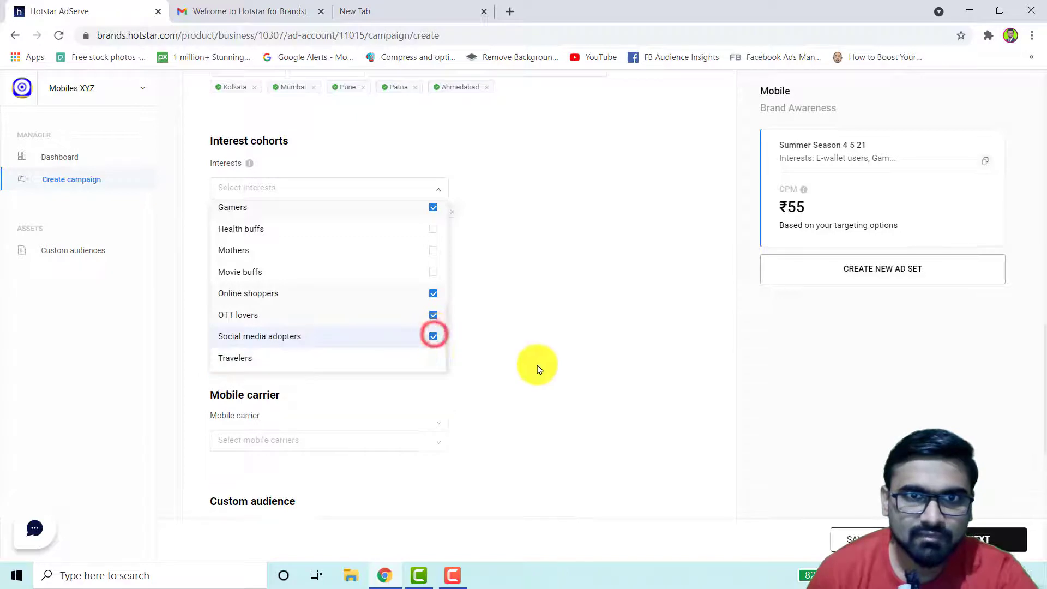
{"action": "left_click", "coordinate": [525, 307]}
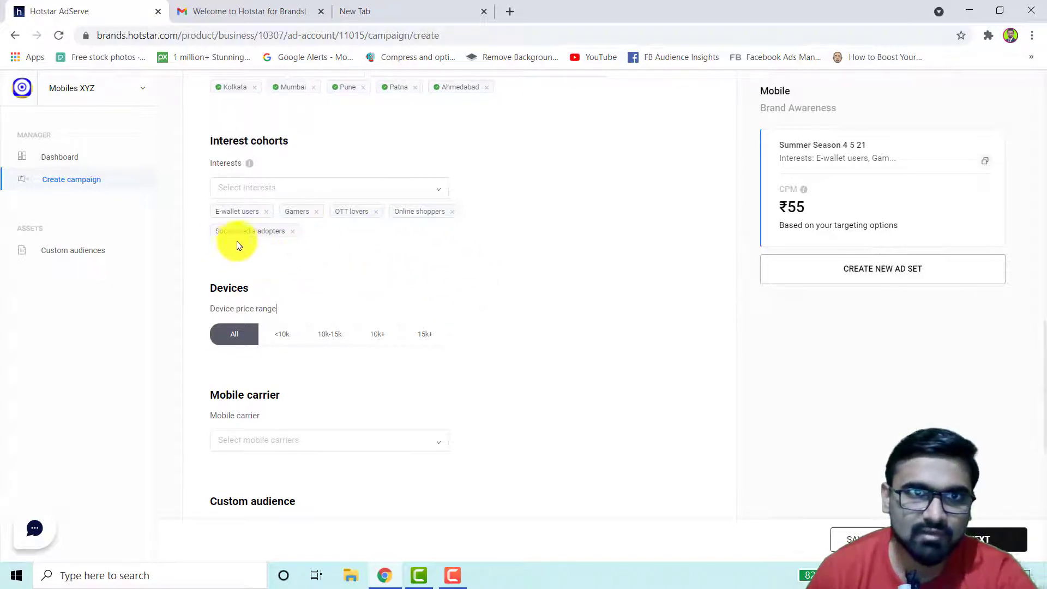
{"action": "scroll", "coordinate": [504, 292], "scroll_direction": "down", "scroll_amount": 3}
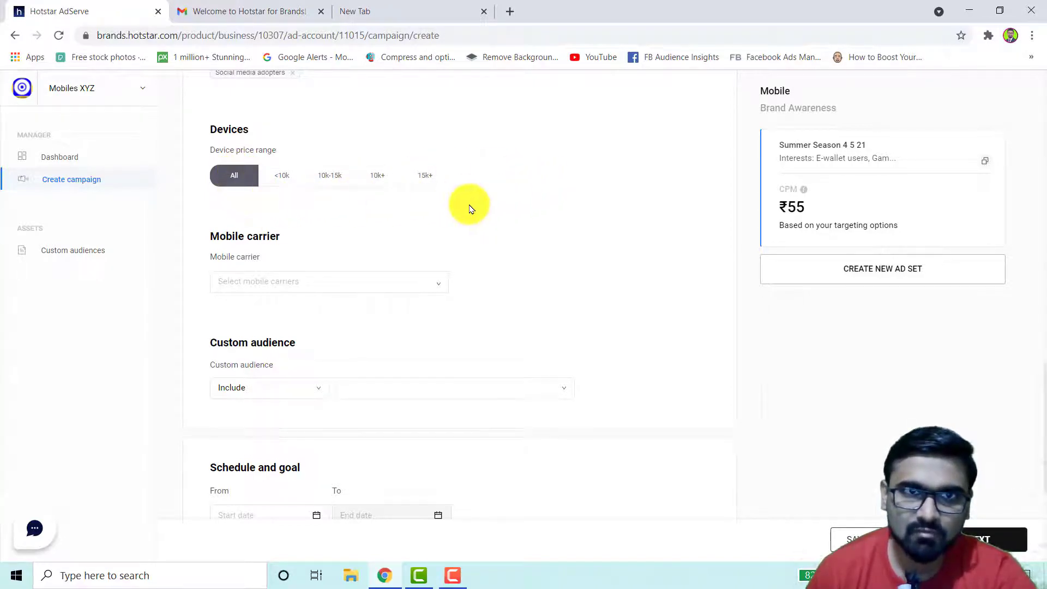
{"action": "left_click", "coordinate": [440, 285]}
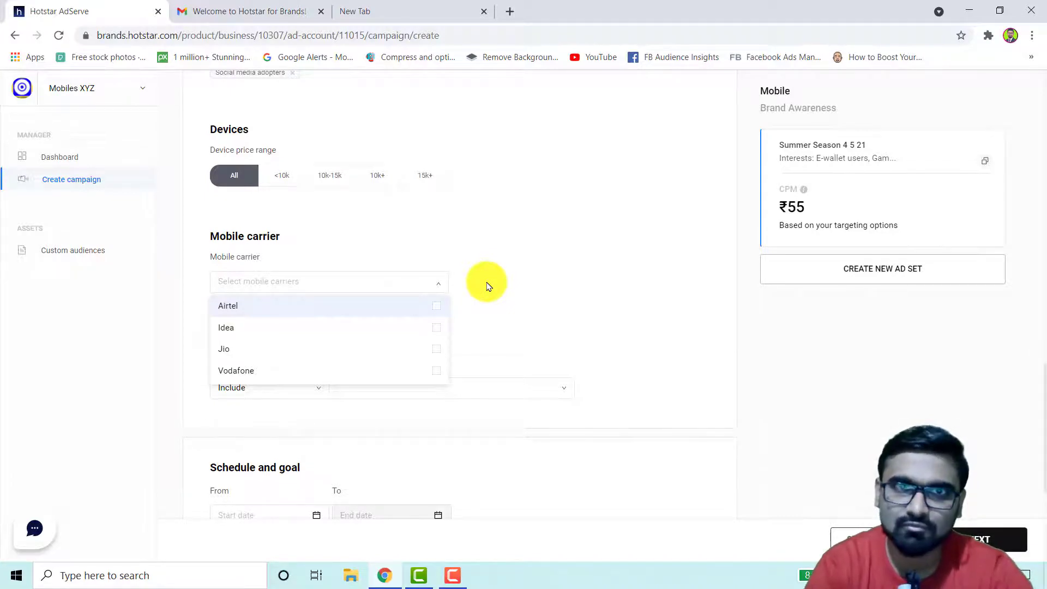
{"action": "left_click", "coordinate": [436, 309]}
{"action": "left_click", "coordinate": [435, 306]}
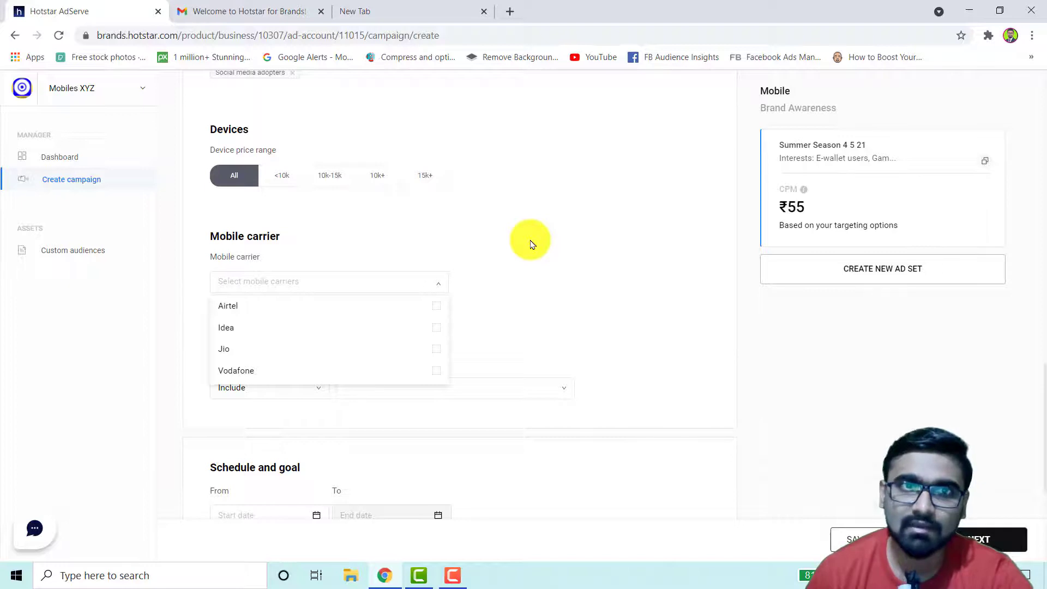
{"action": "left_click", "coordinate": [435, 329]}
{"action": "left_click", "coordinate": [436, 348]}
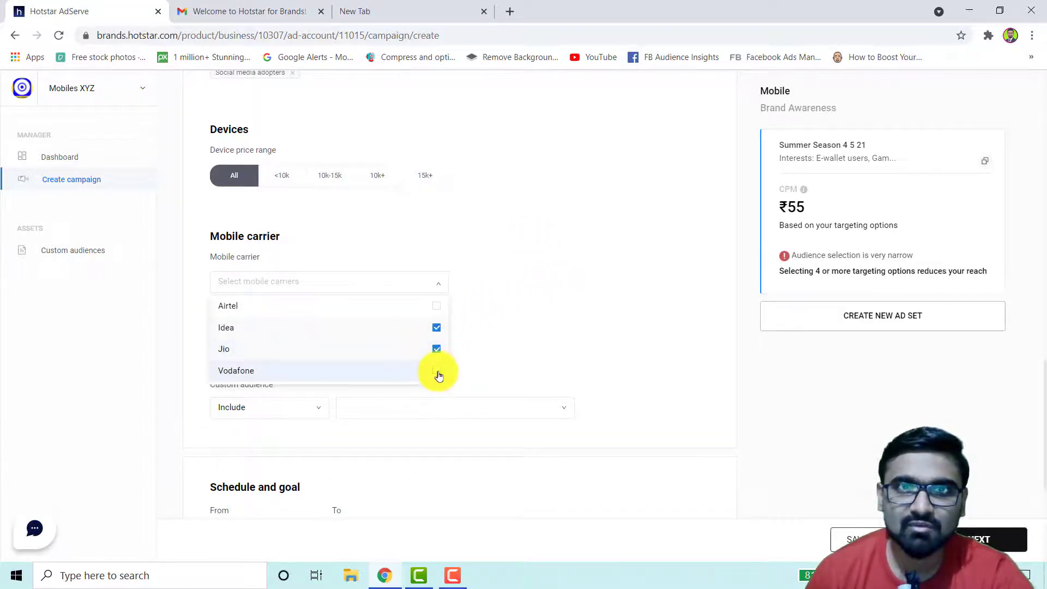
{"action": "left_click", "coordinate": [436, 370]}
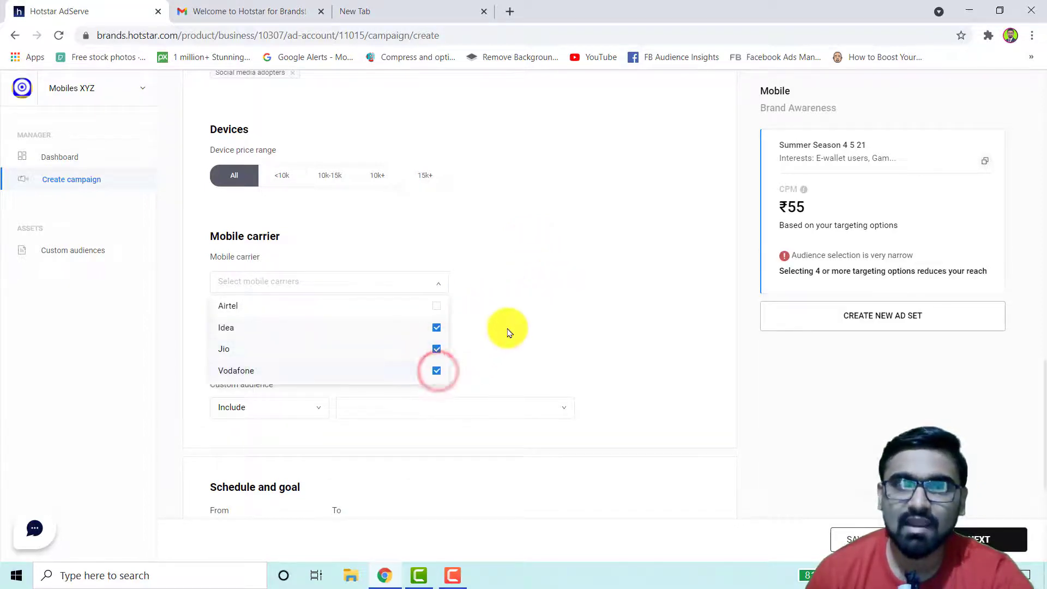
{"action": "left_click", "coordinate": [436, 371]}
{"action": "left_click", "coordinate": [436, 349]}
{"action": "left_click", "coordinate": [436, 328]}
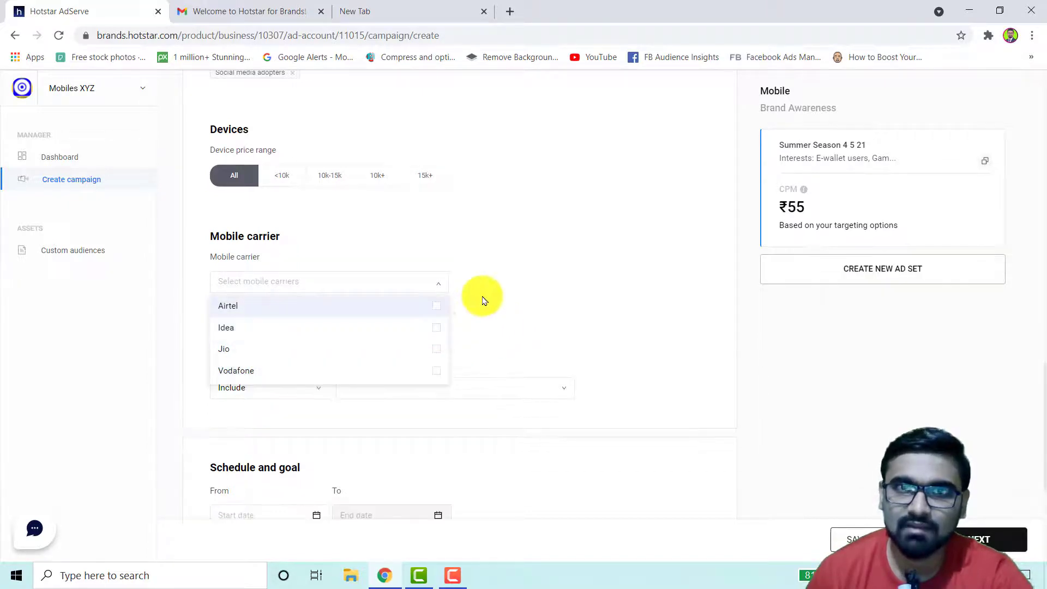
{"action": "left_click", "coordinate": [445, 284]}
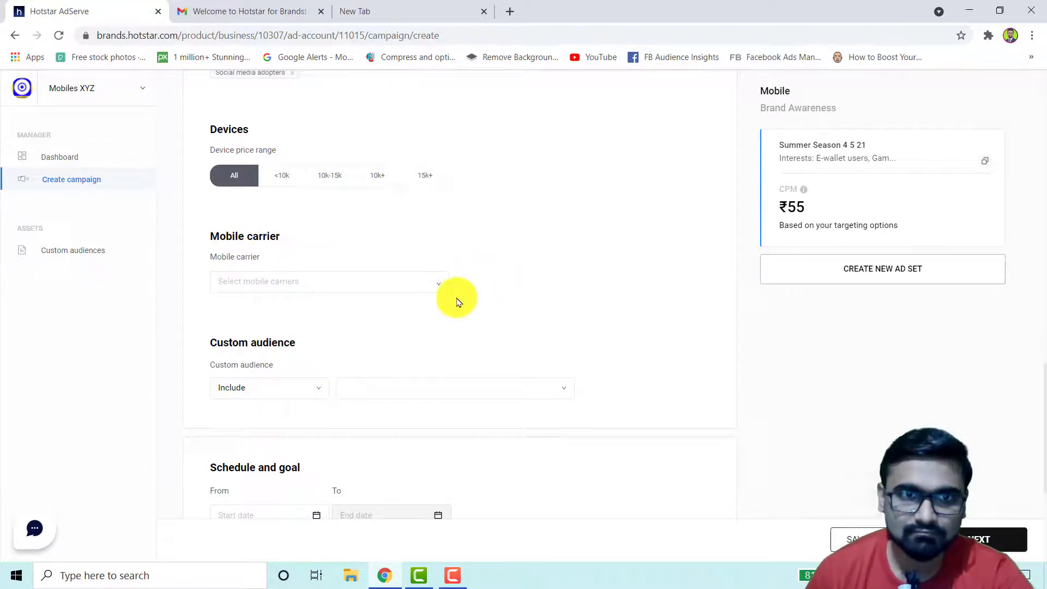
{"action": "scroll", "coordinate": [457, 301], "scroll_direction": "down", "scroll_amount": 3}
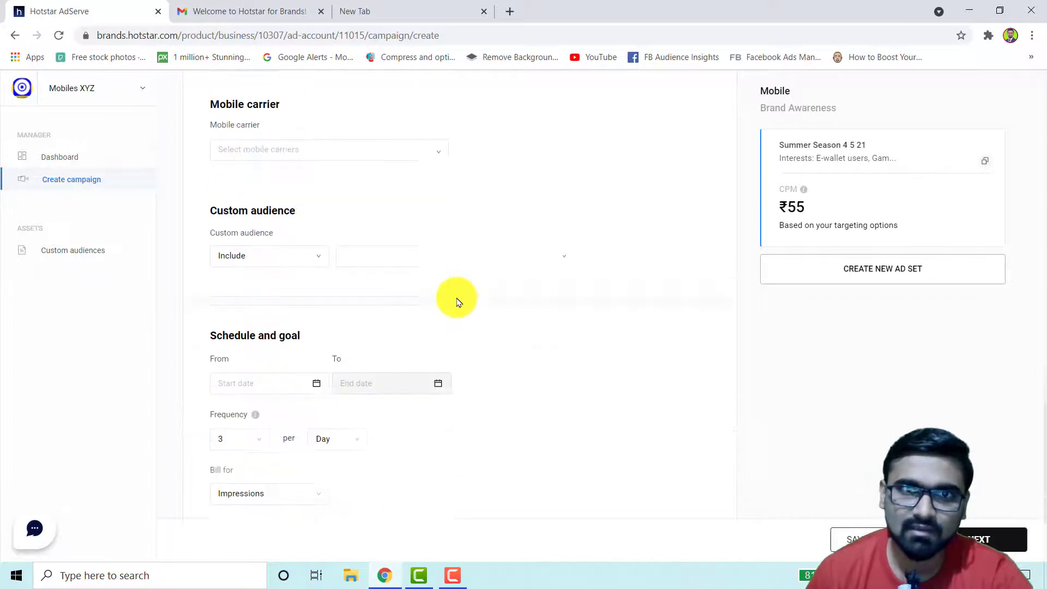
{"action": "scroll", "coordinate": [457, 300], "scroll_direction": "up", "scroll_amount": 3}
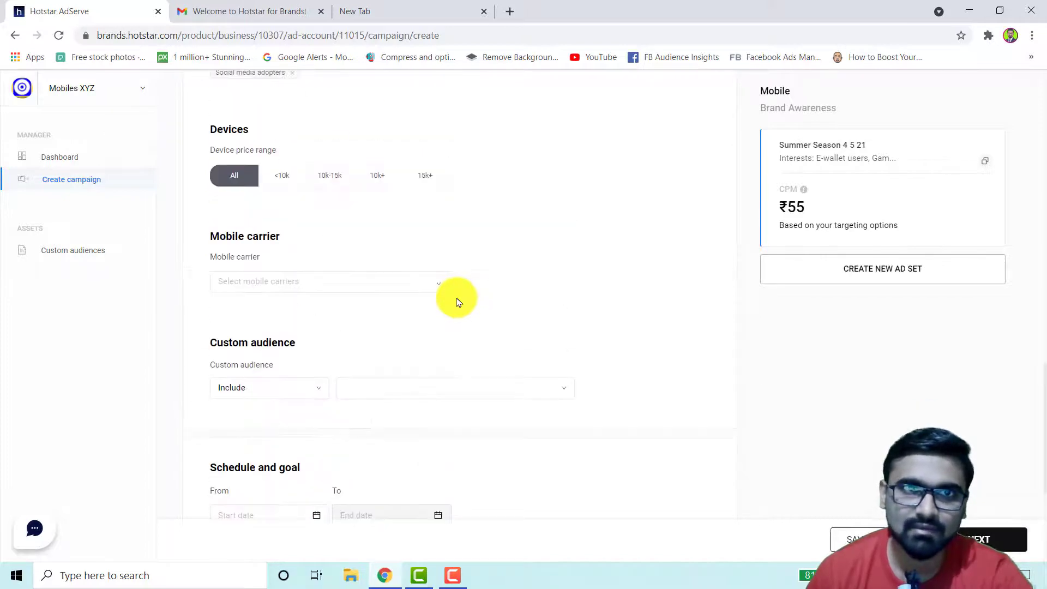
{"action": "scroll", "coordinate": [455, 299], "scroll_direction": "down", "scroll_amount": 3}
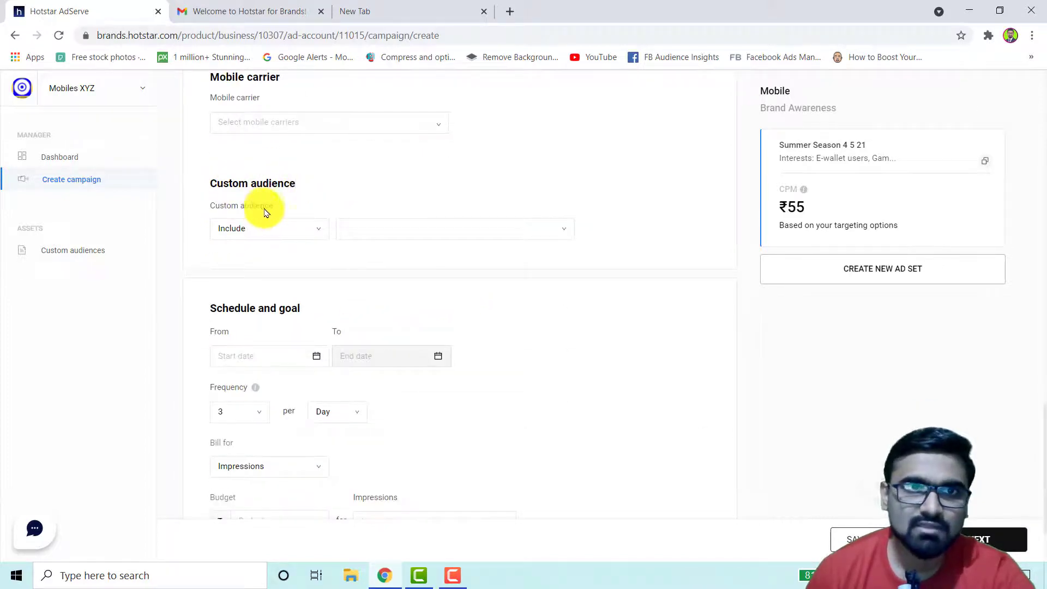
{"action": "left_click", "coordinate": [398, 234]}
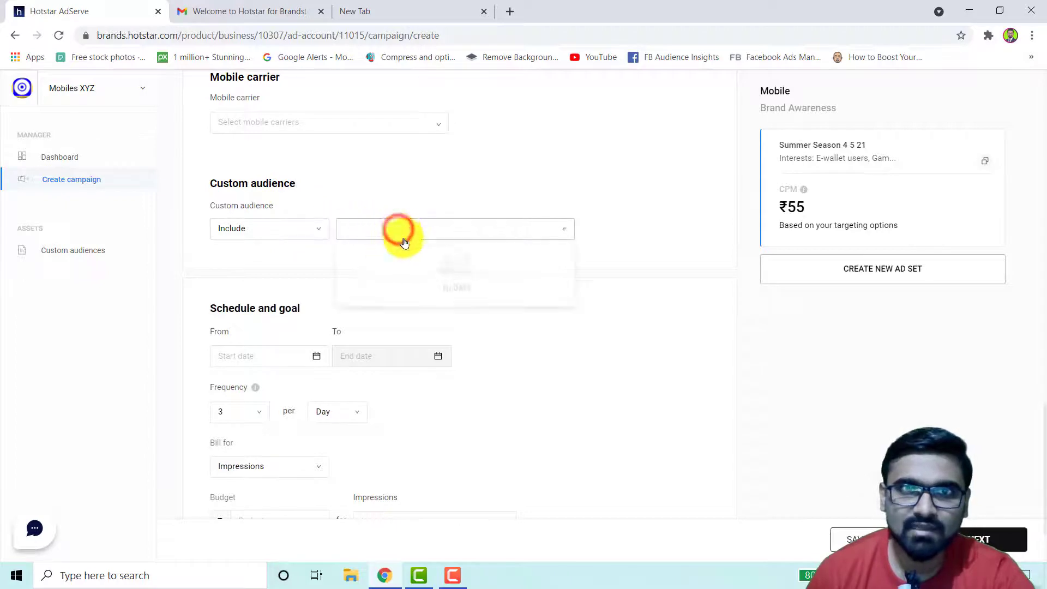
{"action": "left_click", "coordinate": [443, 232]}
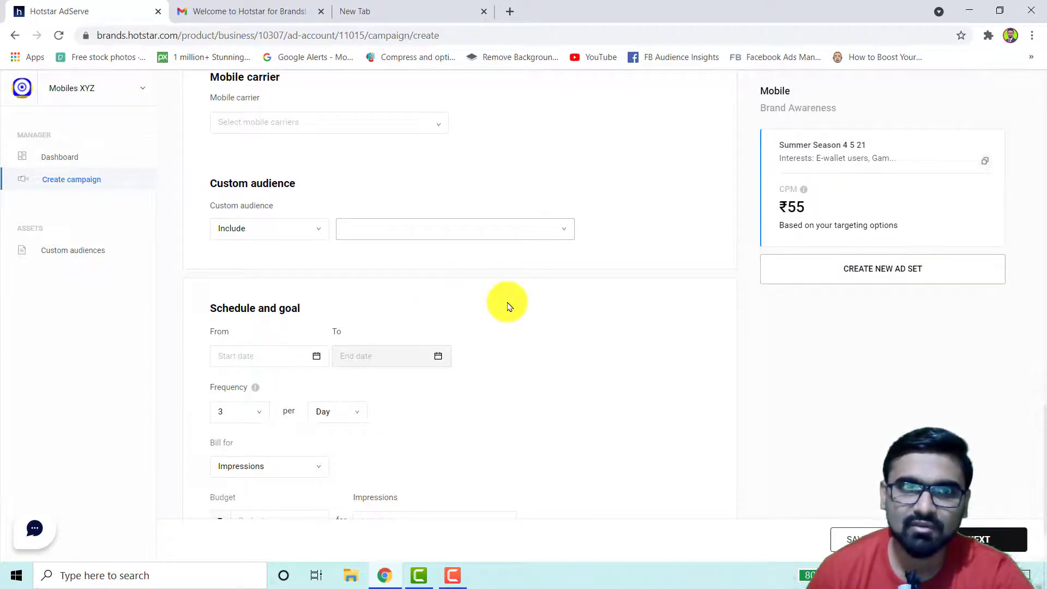
{"action": "left_click", "coordinate": [402, 229]}
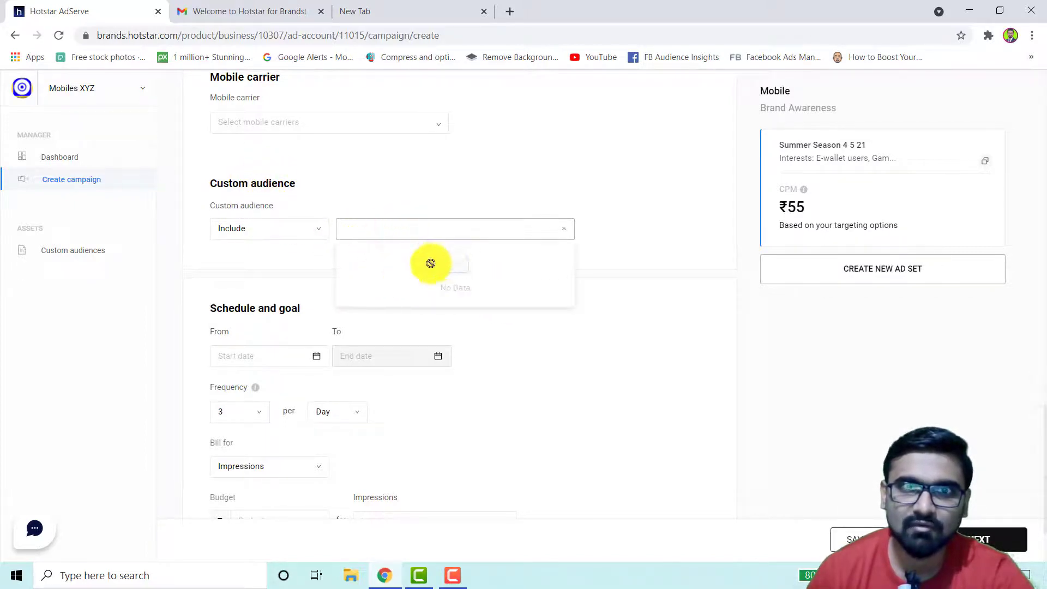
{"action": "left_click", "coordinate": [562, 231]}
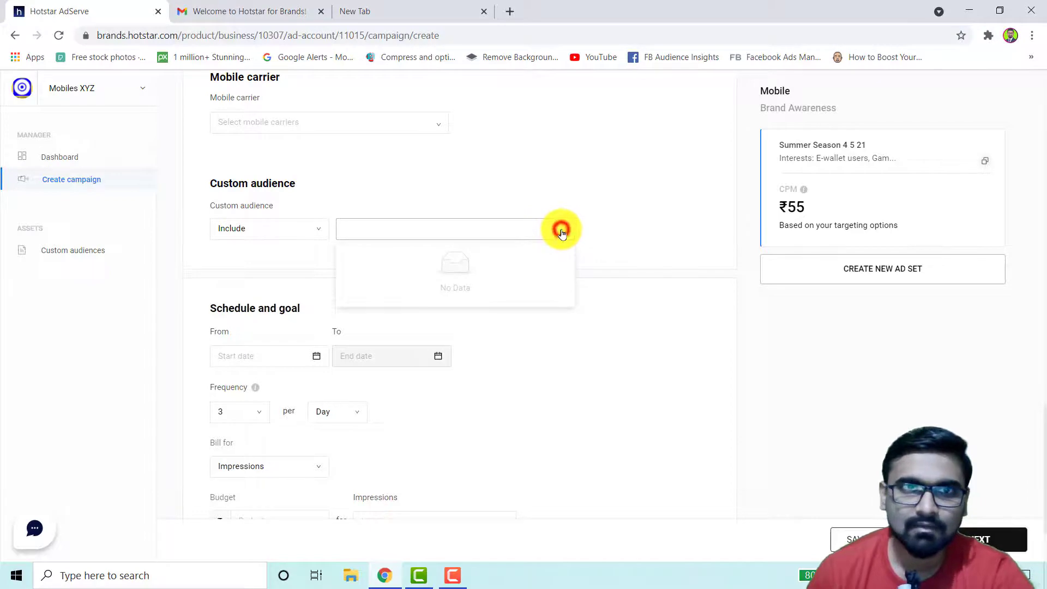
{"action": "scroll", "coordinate": [236, 235], "scroll_direction": "down", "scroll_amount": 2}
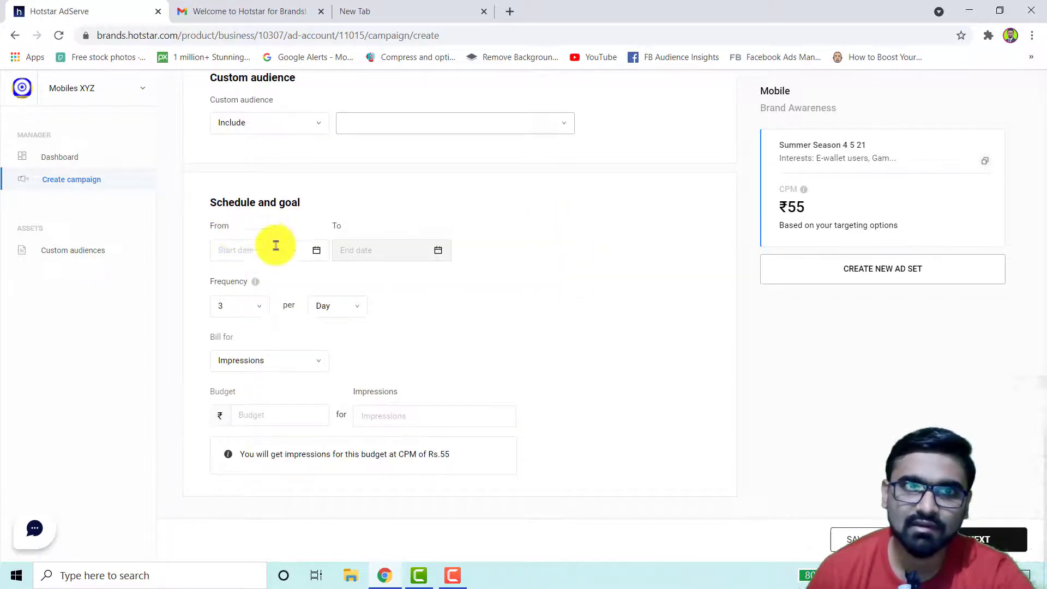
{"action": "left_click", "coordinate": [304, 251]}
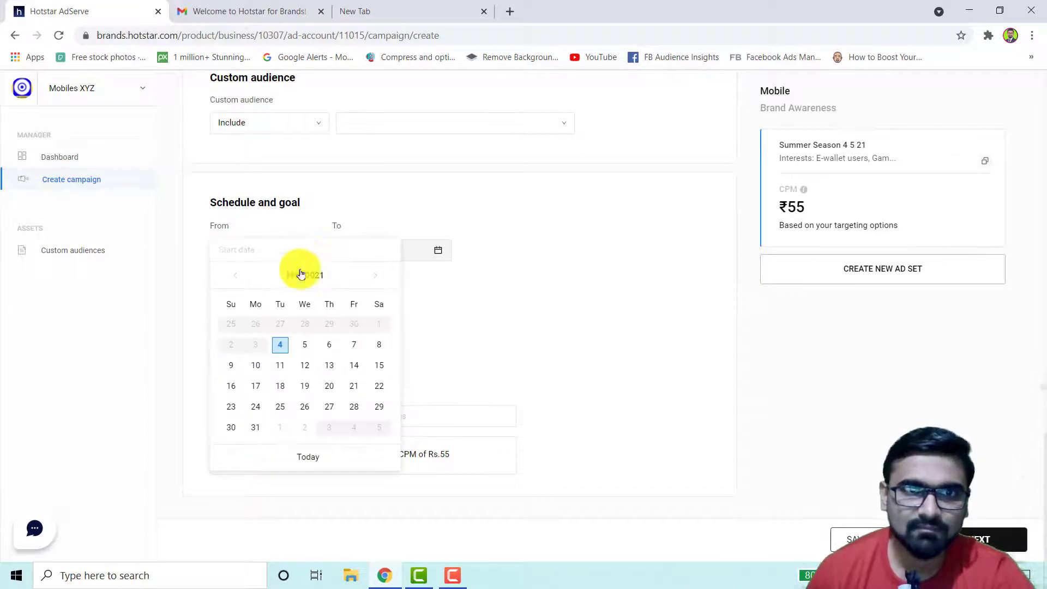
{"action": "left_click", "coordinate": [280, 345]}
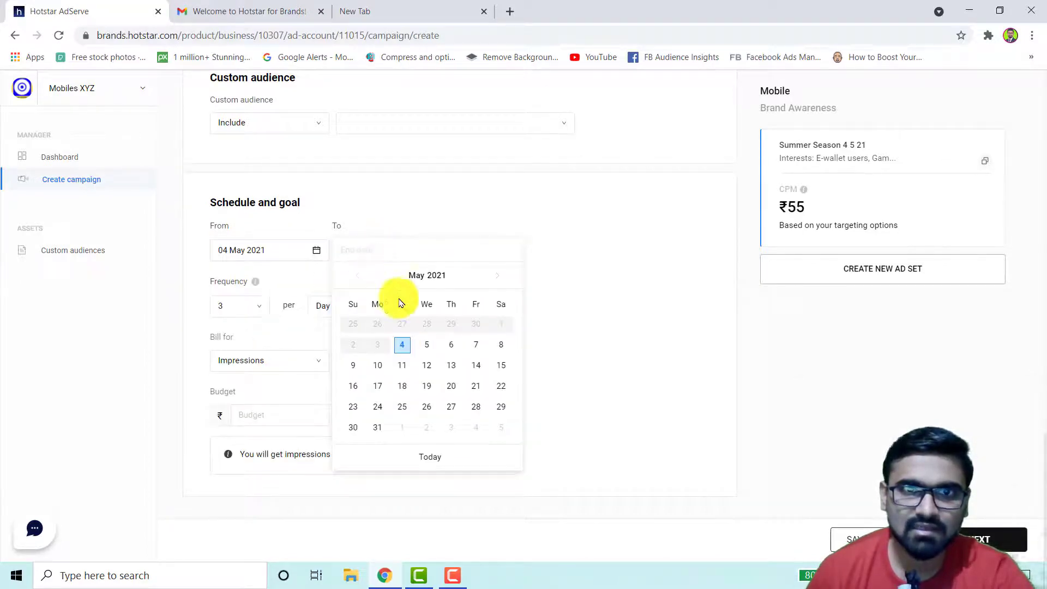
{"action": "left_click", "coordinate": [500, 345]}
{"action": "left_click", "coordinate": [551, 291]}
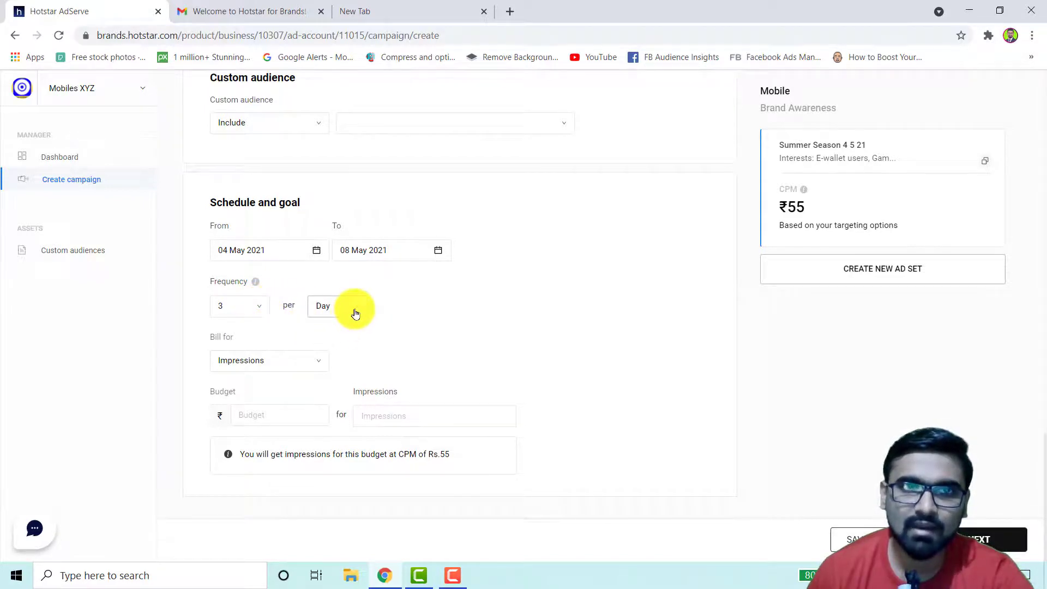
{"action": "left_click", "coordinate": [253, 306]}
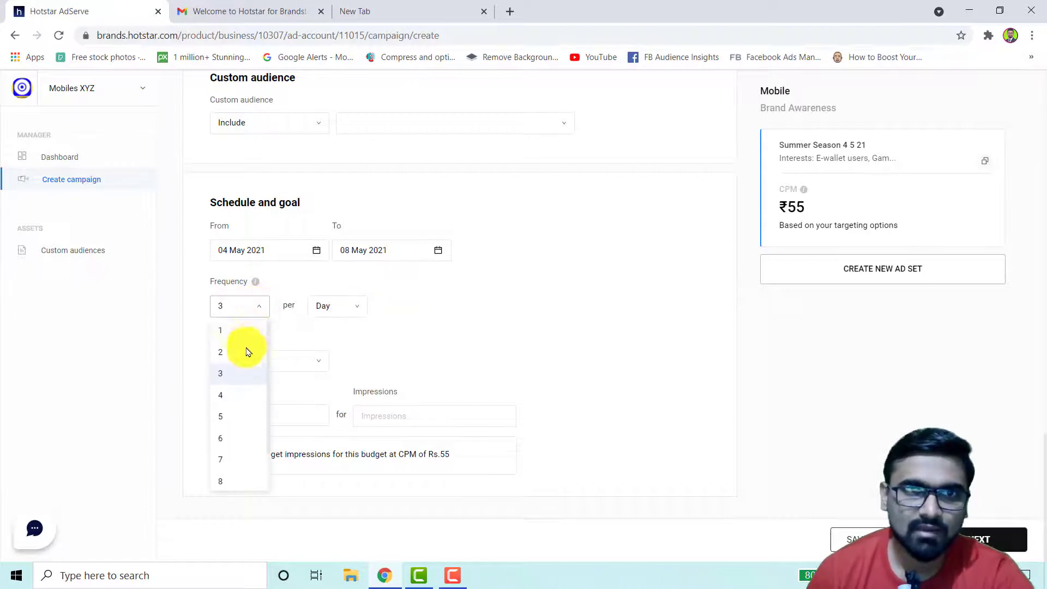
{"action": "left_click", "coordinate": [223, 416]}
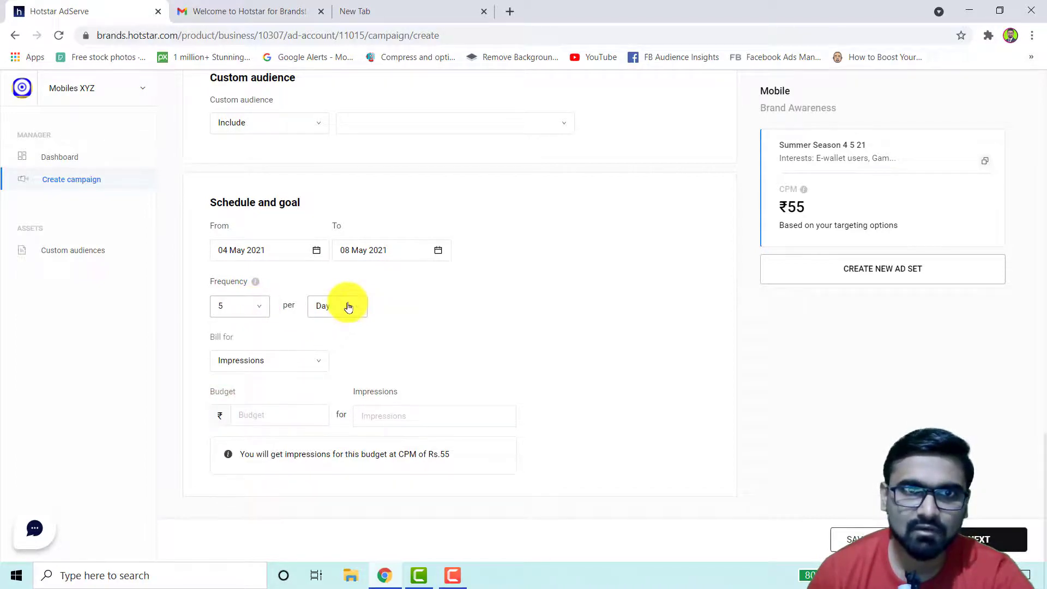
{"action": "left_click", "coordinate": [348, 308]}
{"action": "left_click", "coordinate": [414, 306]}
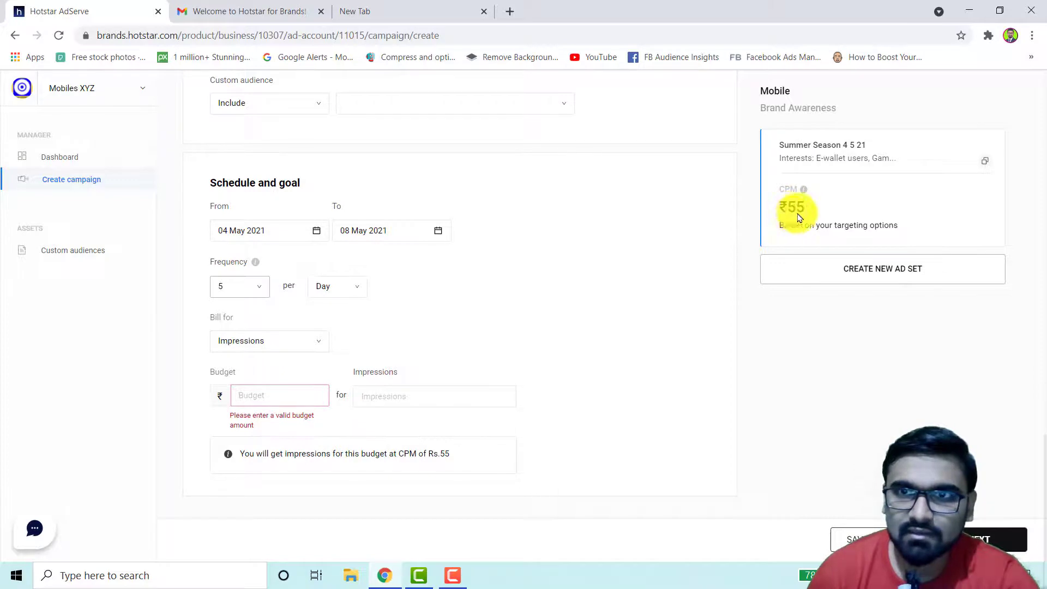
{"action": "double_click", "coordinate": [781, 189]}
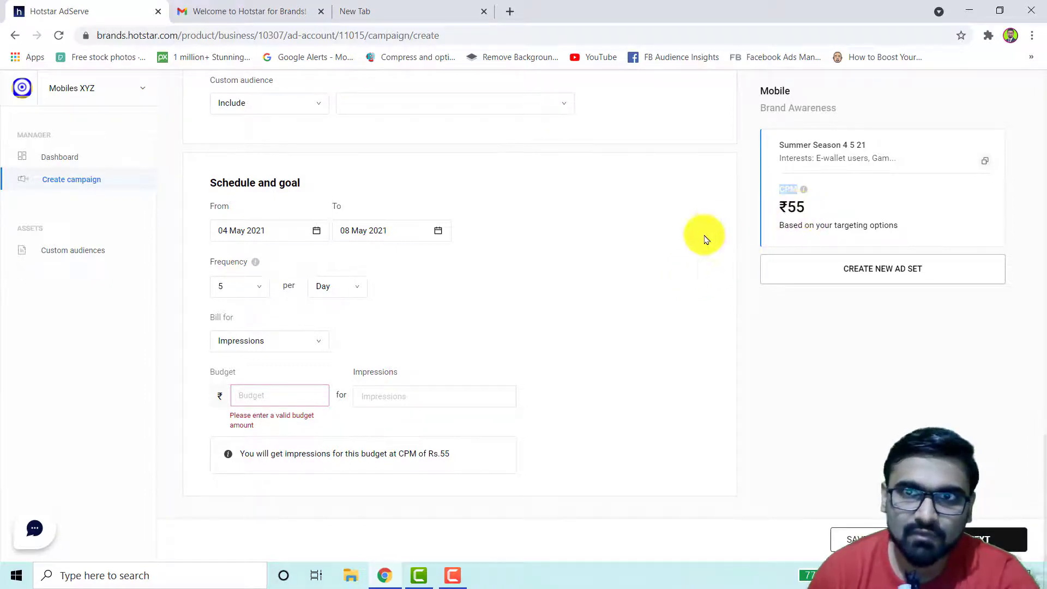
{"action": "left_click", "coordinate": [610, 267]}
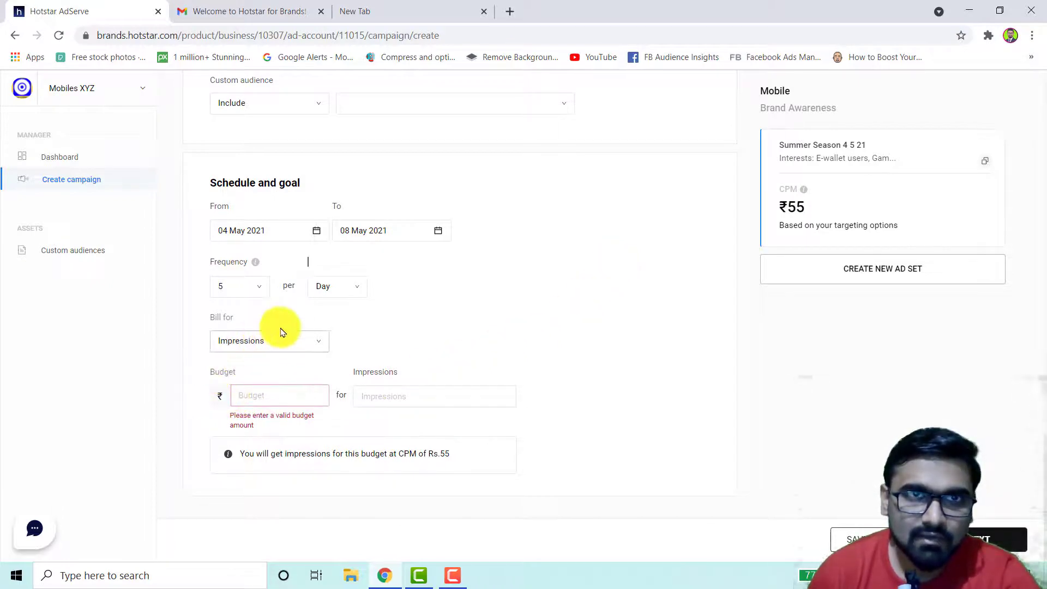
Enter a 25000 budget, check the 454545 impressions it buys, and continue to Ads.
{"action": "left_click", "coordinate": [273, 394]}
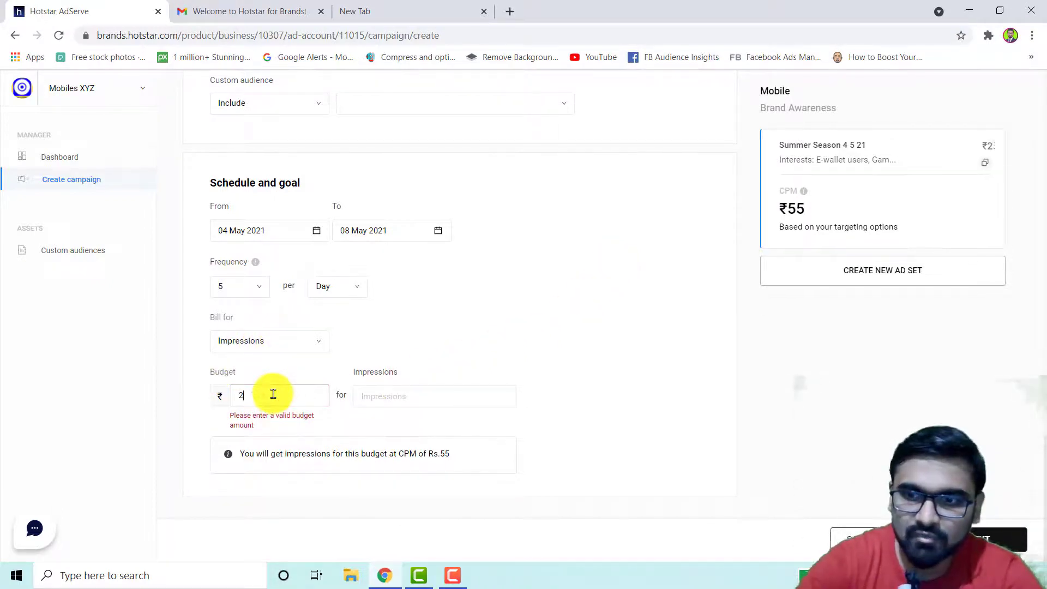
{"action": "type", "text": "25000"}
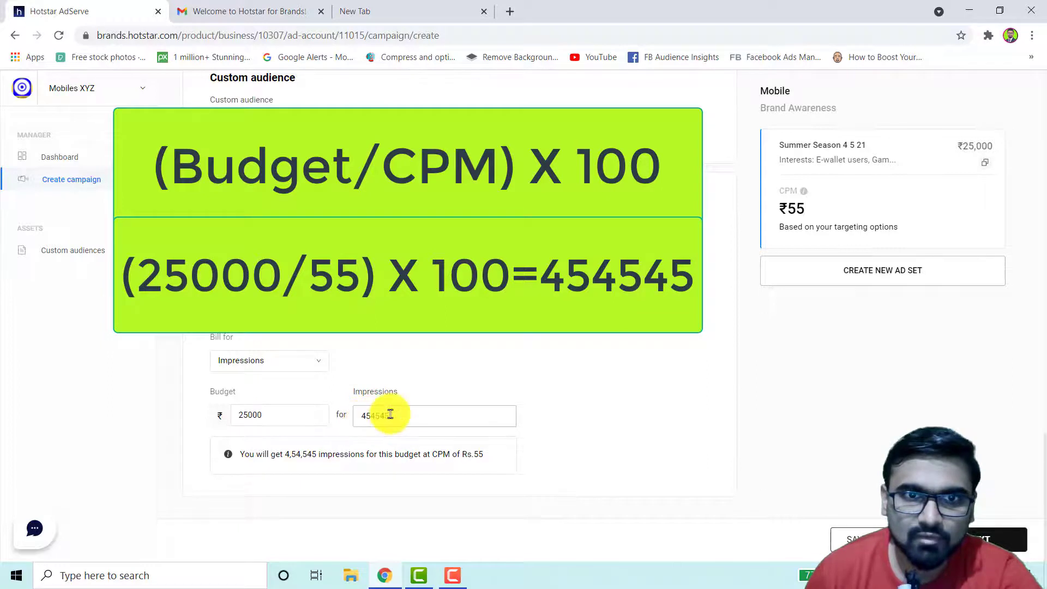
{"action": "left_click_drag", "start_coordinate": [389, 415], "coordinate": [363, 413]}
{"action": "left_click", "coordinate": [548, 343]}
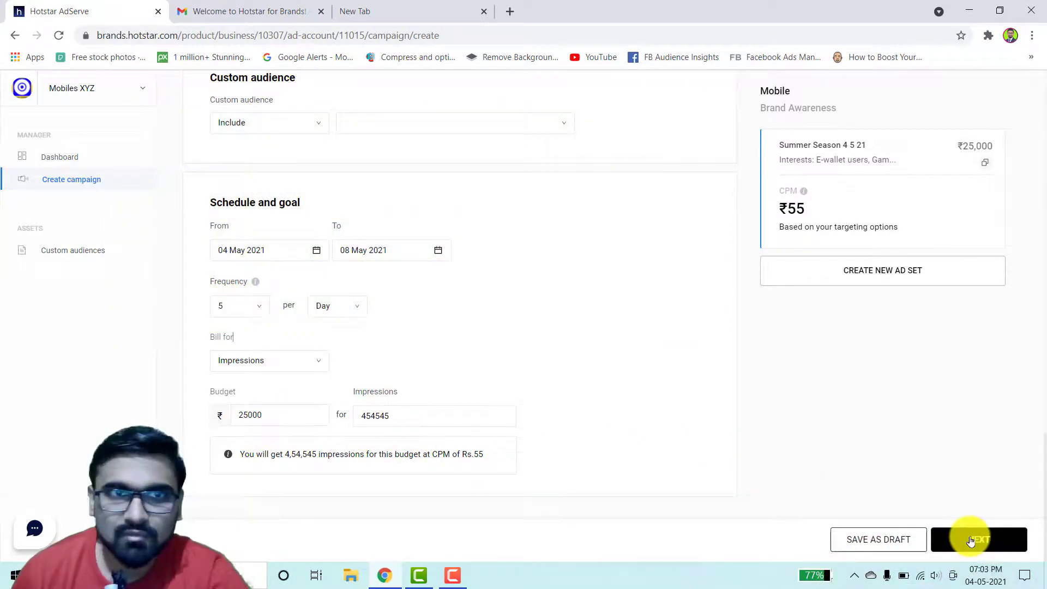
{"action": "left_click", "coordinate": [970, 540]}
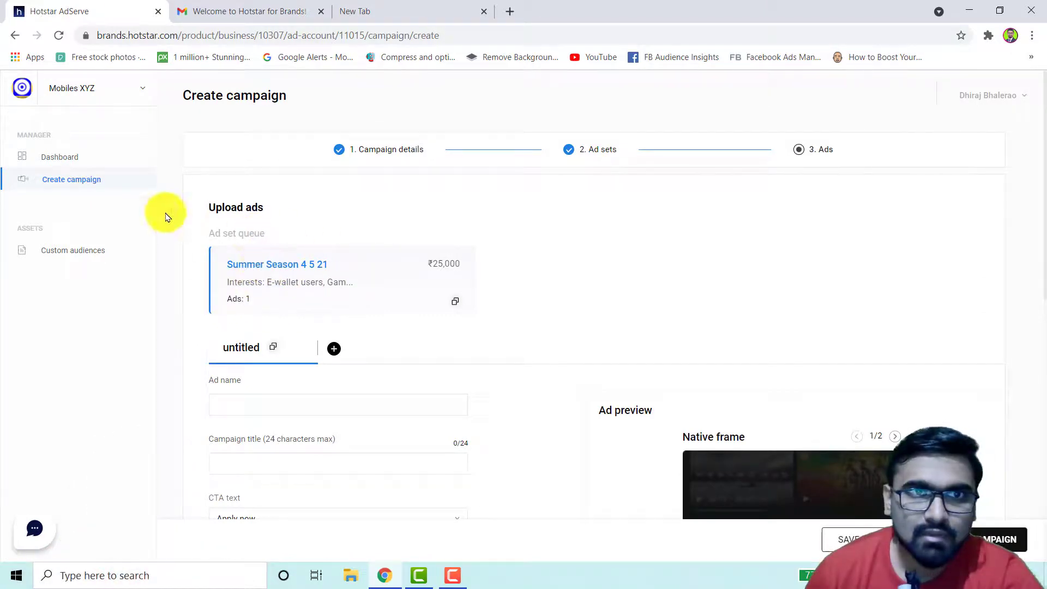
Enter 'GoPo' in the Ad name field of the first ad.
{"action": "scroll", "coordinate": [322, 275], "scroll_direction": "down", "scroll_amount": 3}
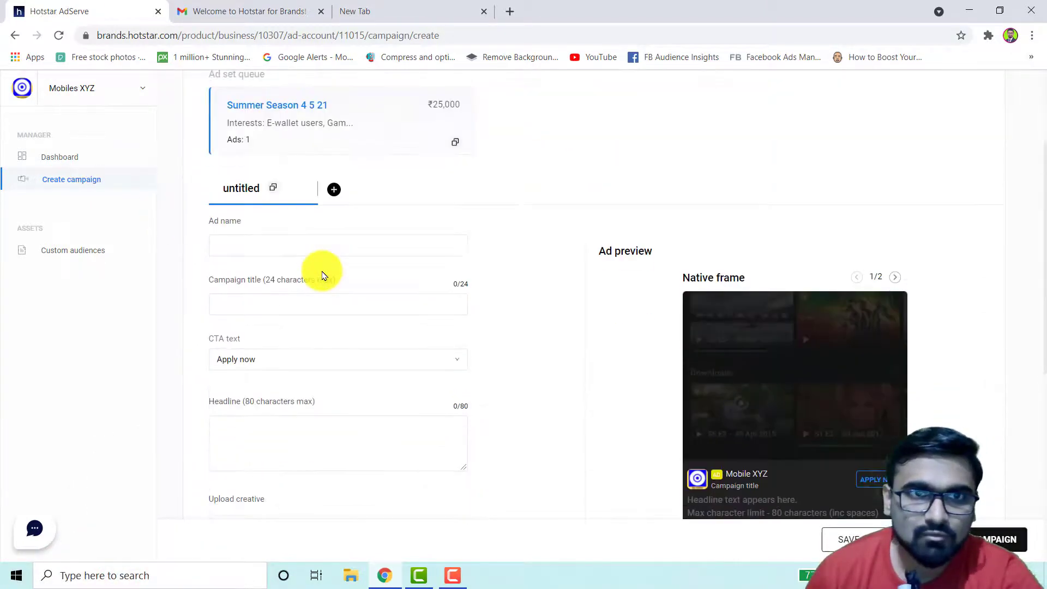
{"action": "left_click", "coordinate": [255, 246]}
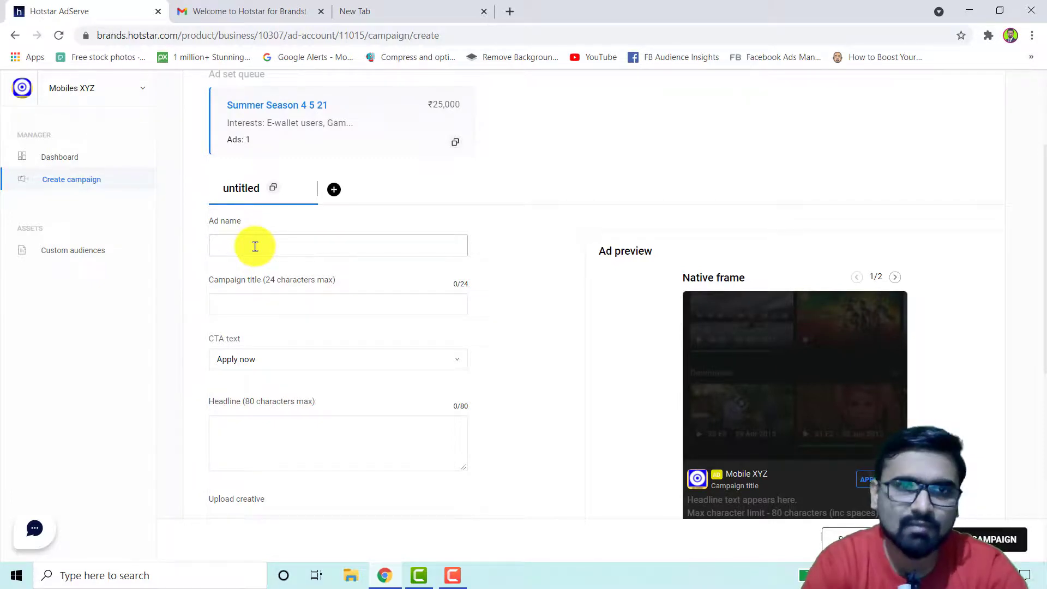
{"action": "type", "text": "GoPo"}
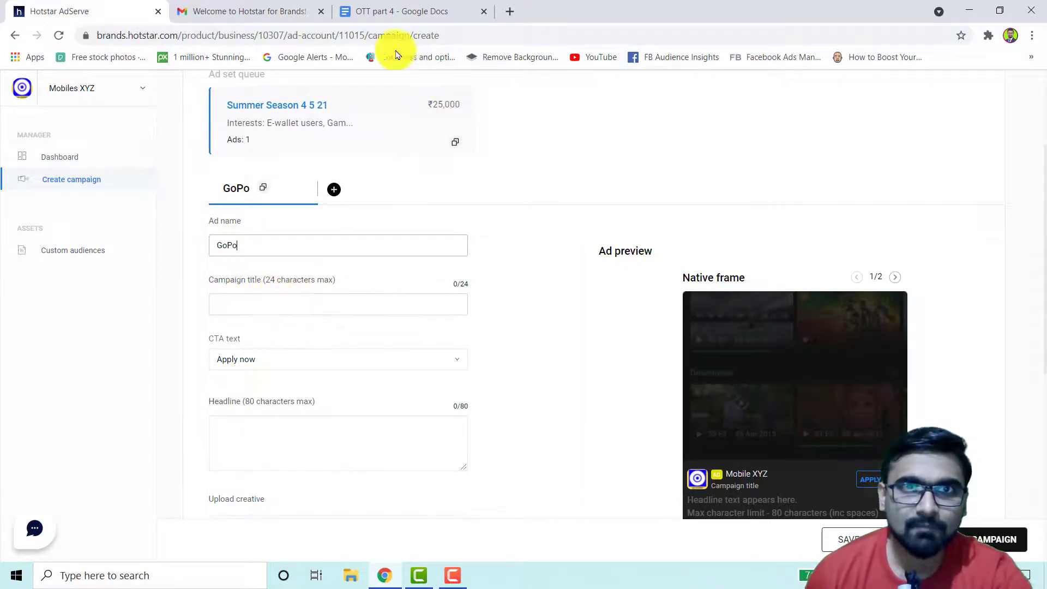
Copy 'Get the best deals on phone' from the notes into the Campaign title.
{"action": "left_click", "coordinate": [390, 14]}
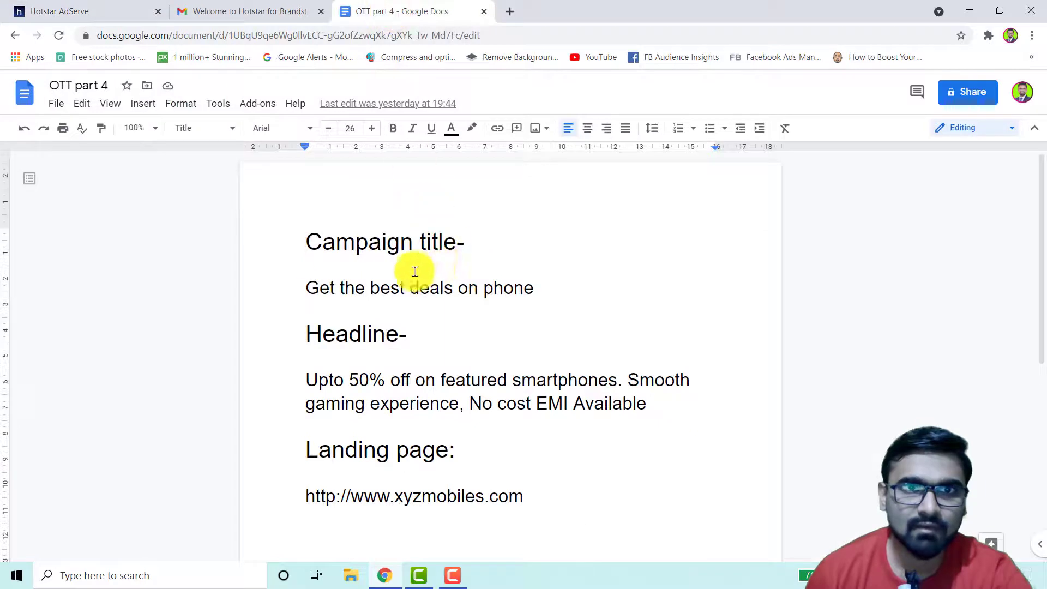
{"action": "left_click", "coordinate": [307, 289]}
{"action": "left_click_drag", "start_coordinate": [486, 297], "coordinate": [534, 284]}
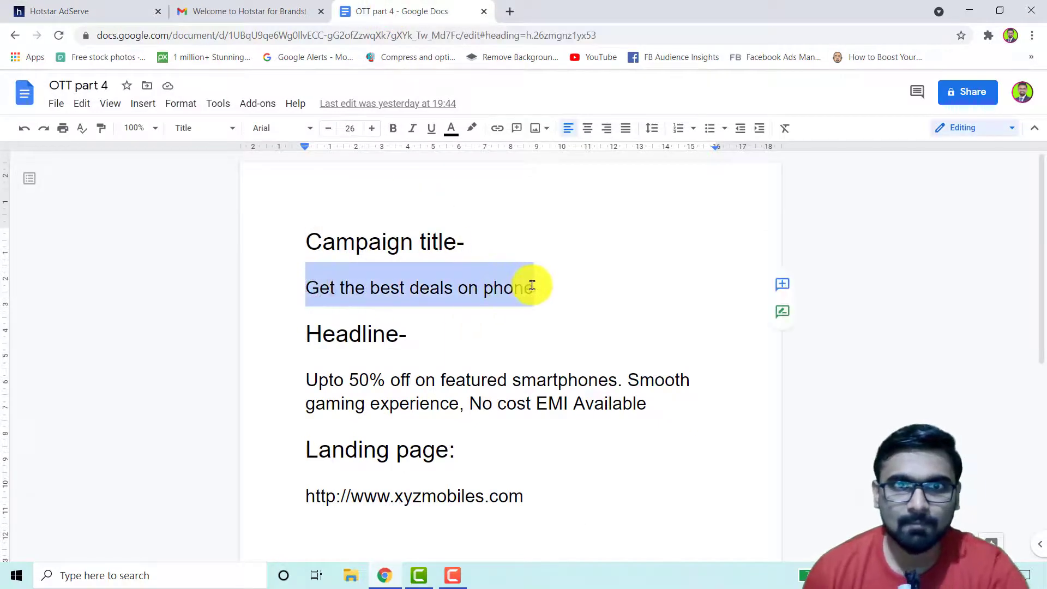
{"action": "key", "text": "ctrl+c"}
{"action": "key", "text": "ctrl+Tab"}
{"action": "left_click", "coordinate": [243, 304]}
{"action": "key", "text": "ctrl+v"}
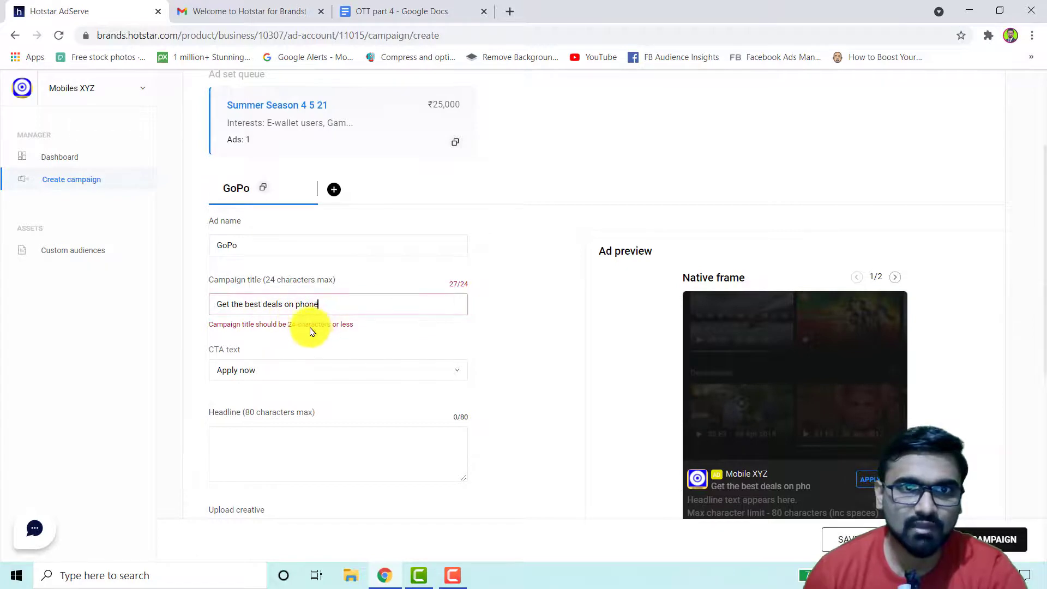
Delete the word 'the' from the campaign title.
{"action": "left_click", "coordinate": [245, 308]}
{"action": "key", "text": "BackSpace"}
{"action": "key", "text": "BackSpace"}
{"action": "key", "text": "BackSpace"}
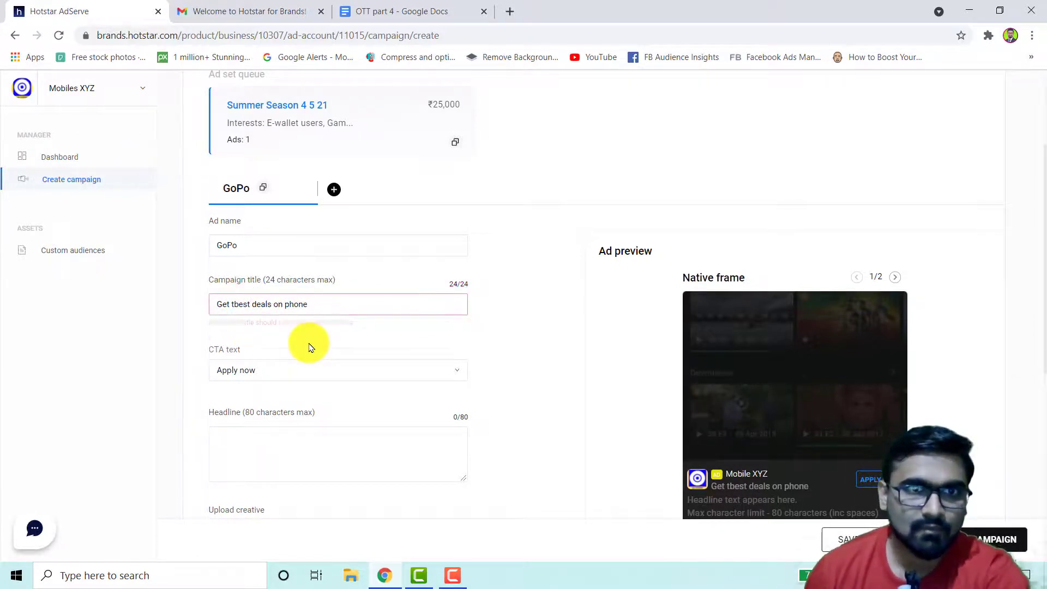
{"action": "key", "text": "BackSpace"}
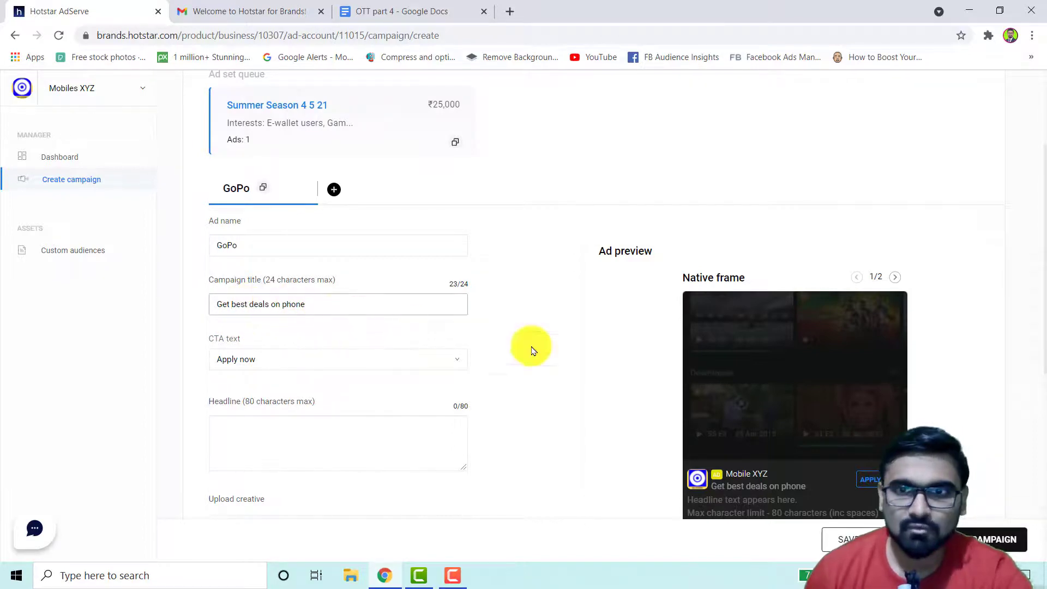
{"action": "scroll", "coordinate": [812, 382], "scroll_direction": "down", "scroll_amount": 3}
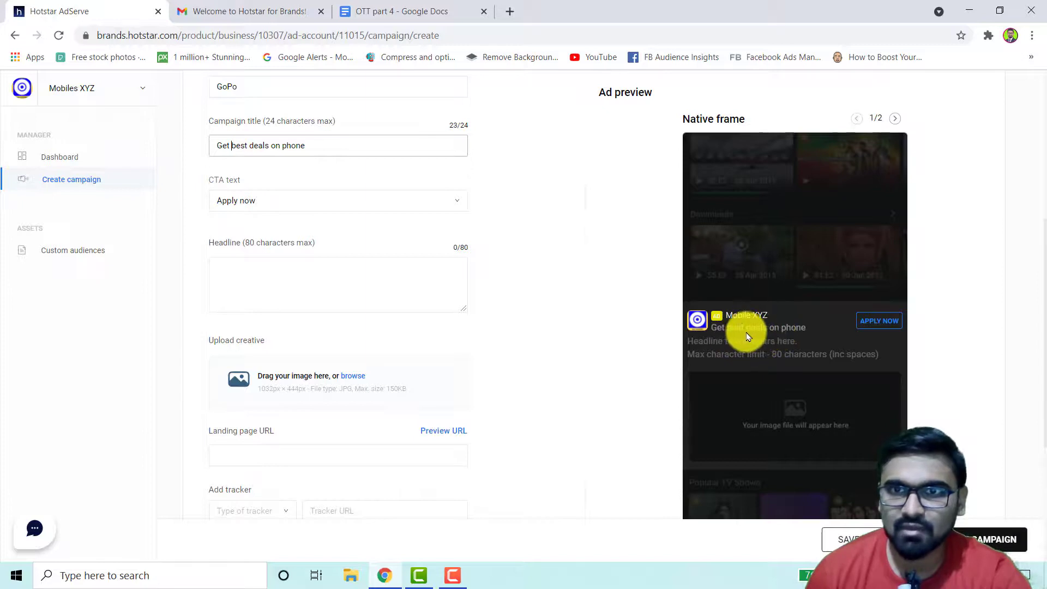
{"action": "scroll", "coordinate": [761, 341], "scroll_direction": "up", "scroll_amount": 3}
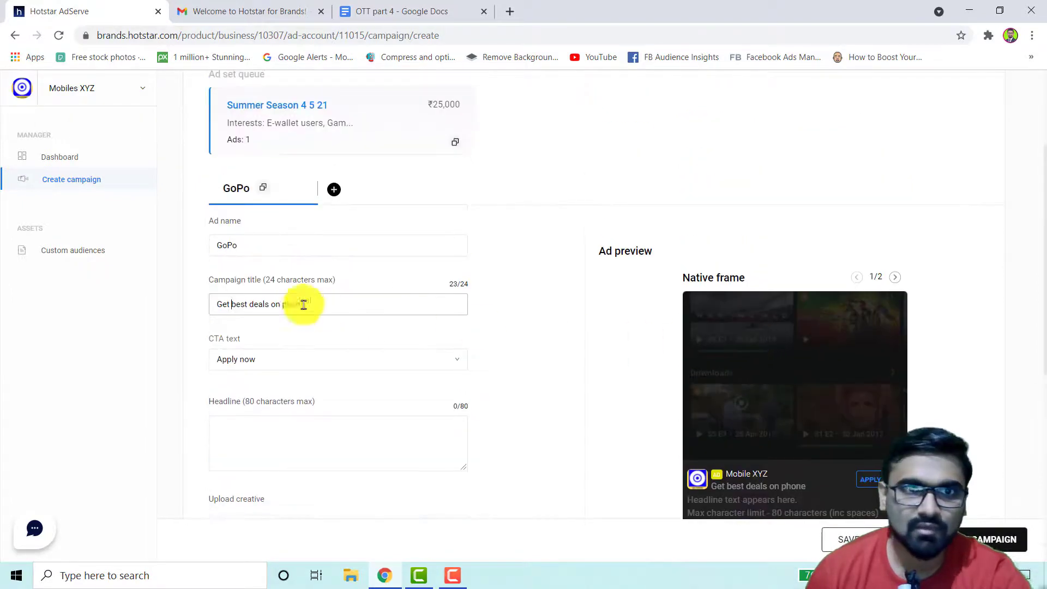
Capitalize Best, Deals and Phone so the title reads 'Get Best Deals on Phone'.
{"action": "left_click", "coordinate": [234, 305]}
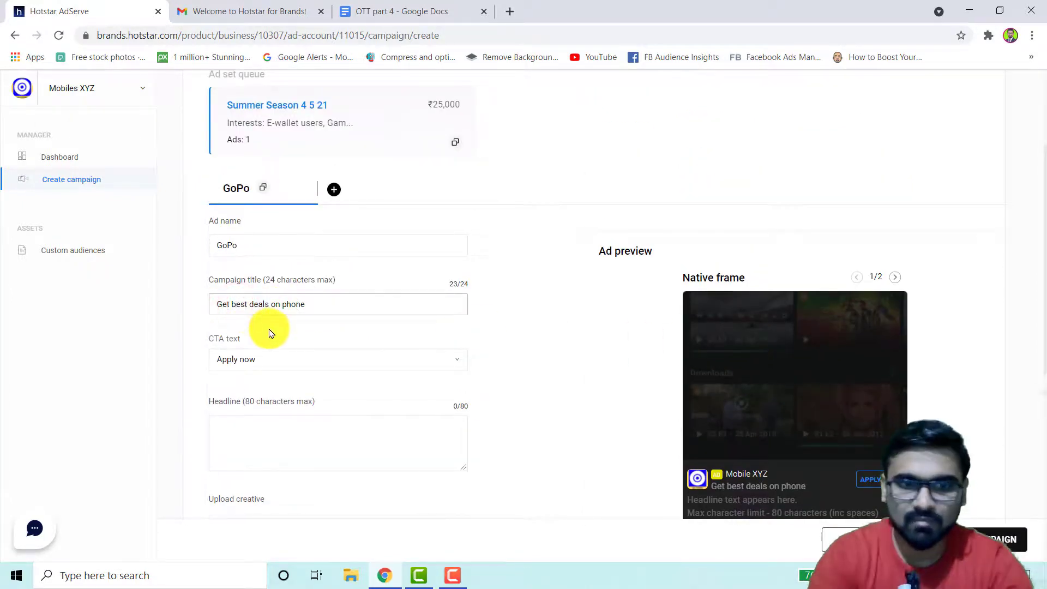
{"action": "key", "text": "BackSpace"}
{"action": "type", "text": "B"}
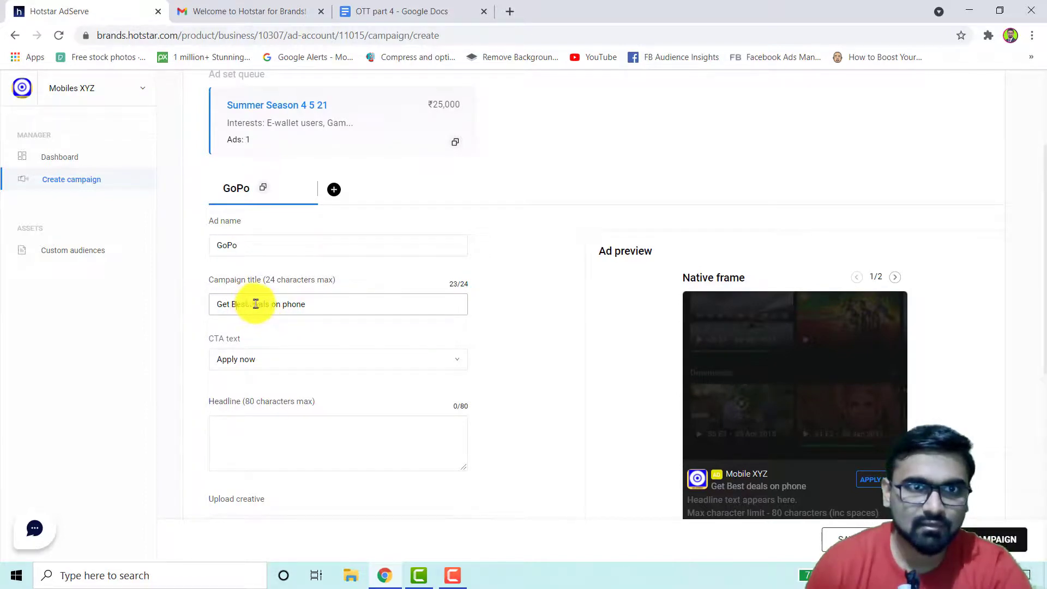
{"action": "left_click", "coordinate": [255, 303]}
{"action": "key", "text": "BackSpace"}
{"action": "type", "text": "D"}
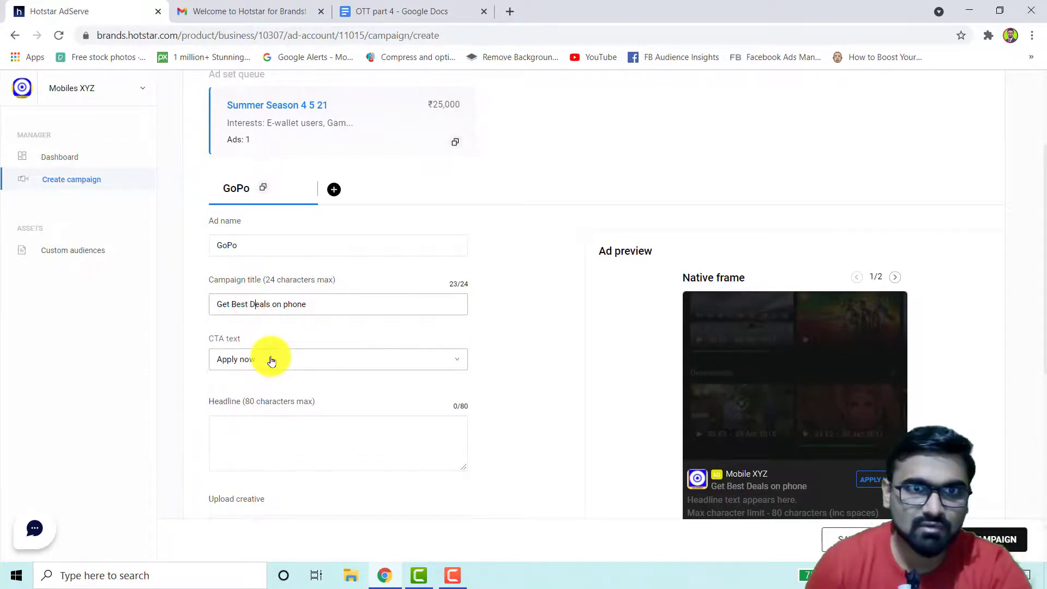
{"action": "left_click", "coordinate": [284, 304]}
{"action": "key", "text": "BackSpace"}
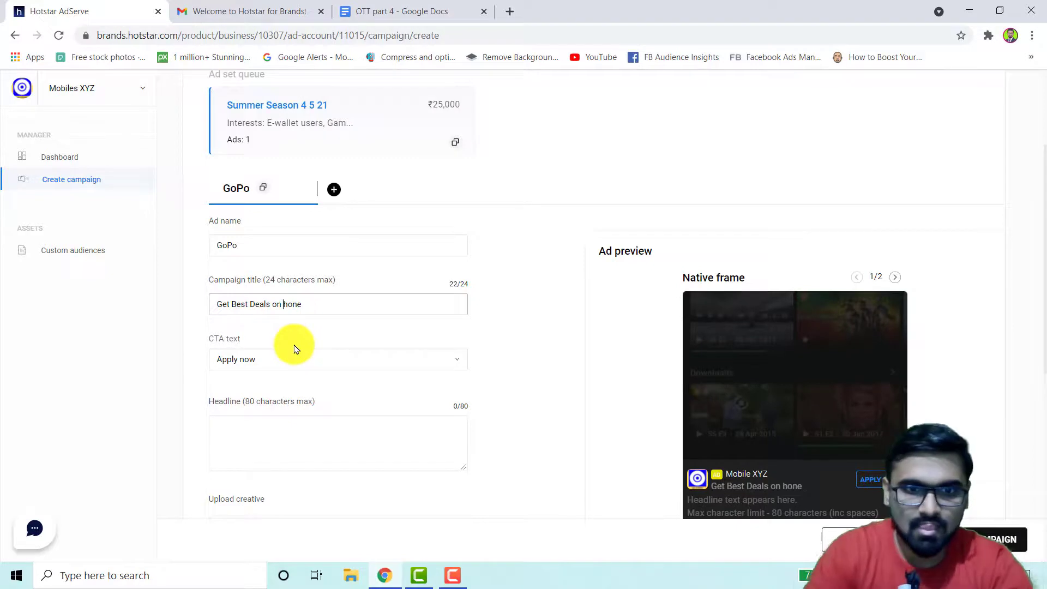
{"action": "type", "text": "P"}
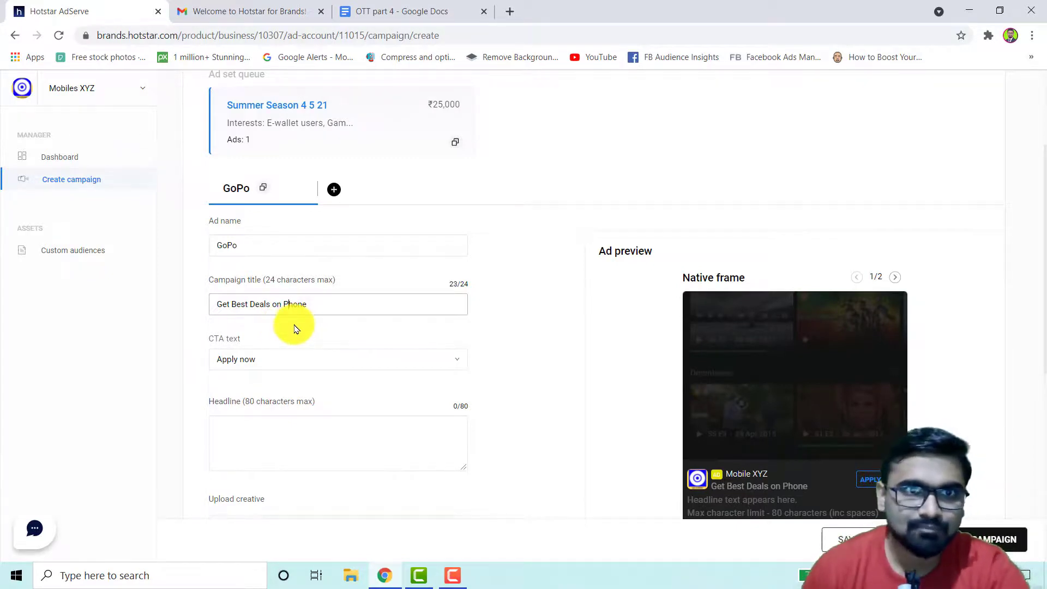
{"action": "scroll", "coordinate": [409, 323], "scroll_direction": "down", "scroll_amount": 3}
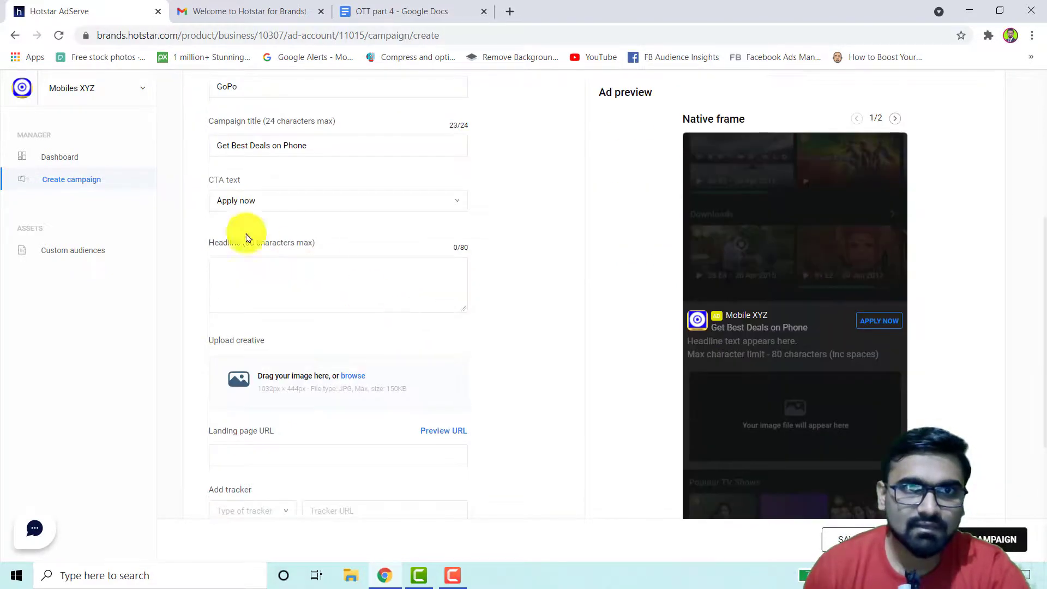
Choose 'Shop now' as the CTA text so the preview button reads SHOP NOW.
{"action": "left_click", "coordinate": [245, 188]}
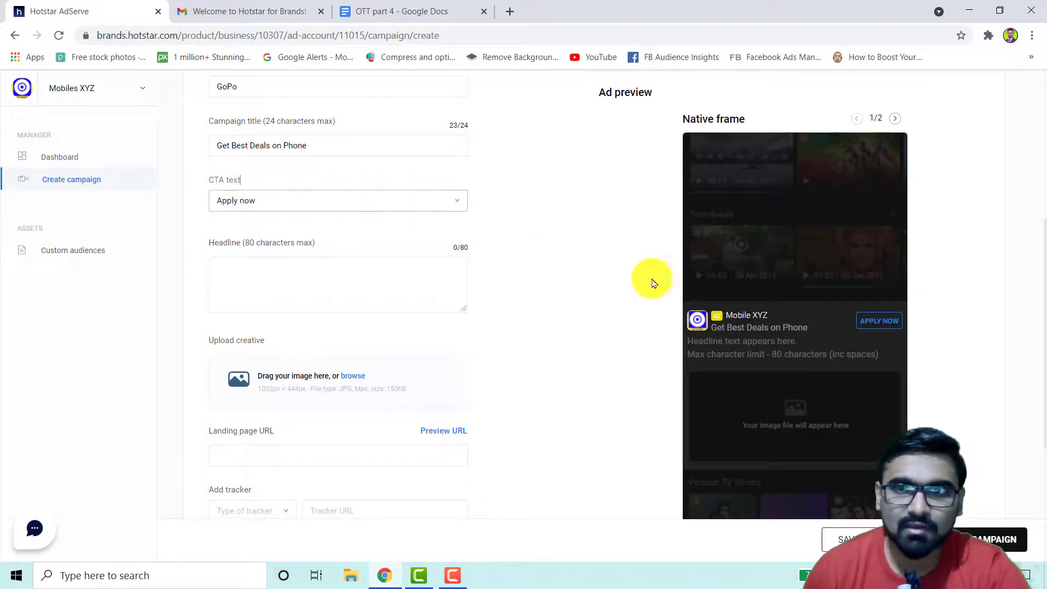
{"action": "left_click", "coordinate": [448, 202]}
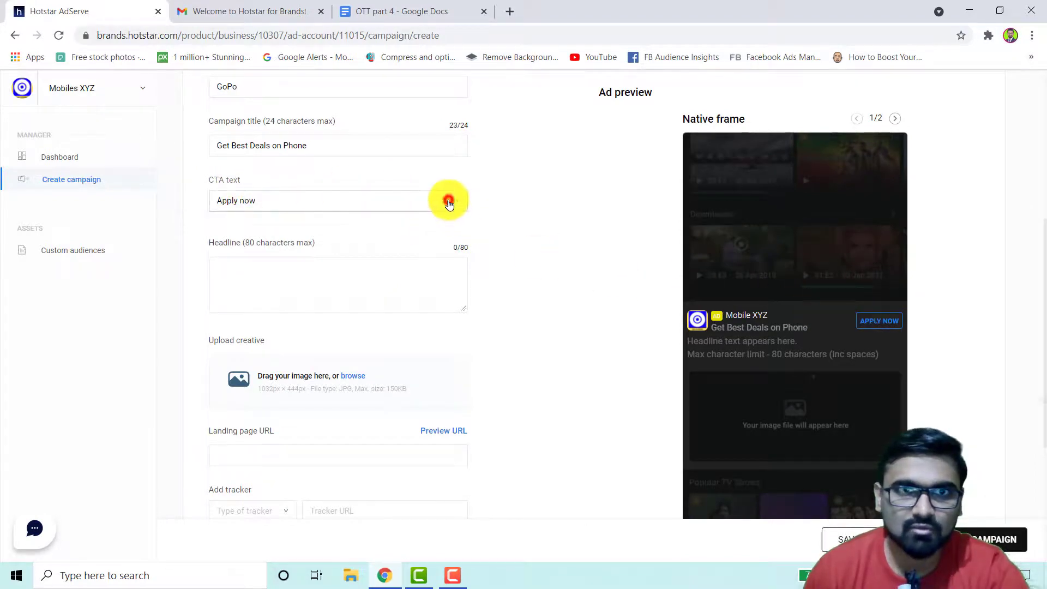
{"action": "scroll", "coordinate": [371, 289], "scroll_direction": "down", "scroll_amount": 1}
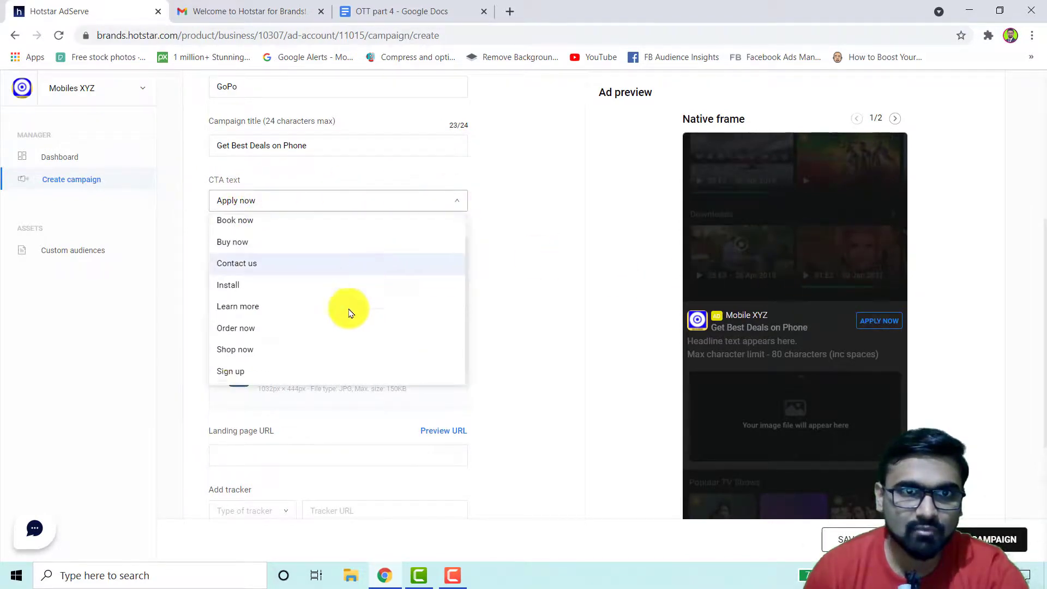
{"action": "left_click", "coordinate": [234, 353]}
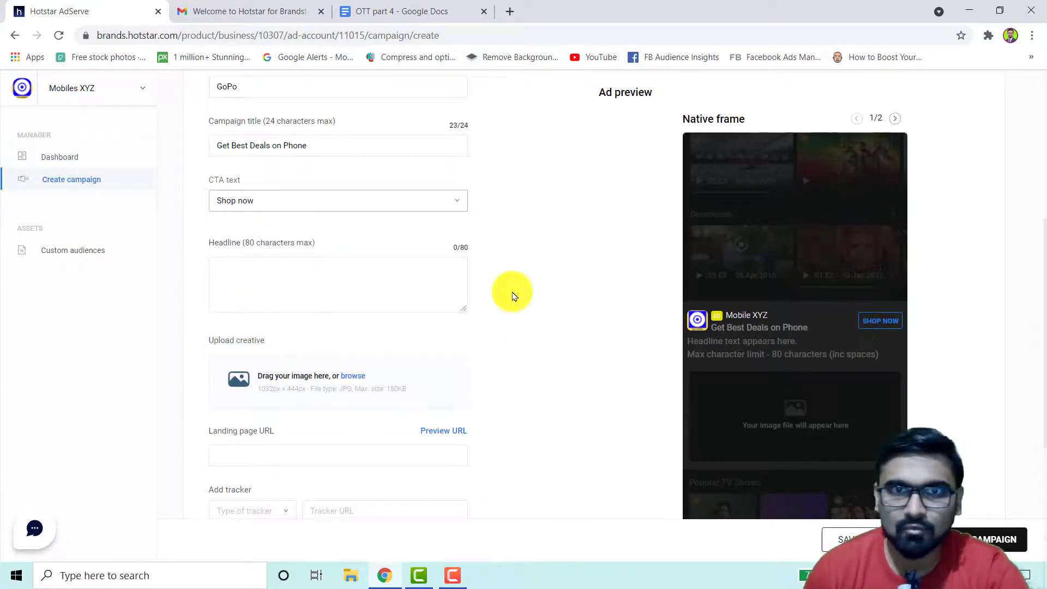
{"action": "left_click", "coordinate": [253, 268]}
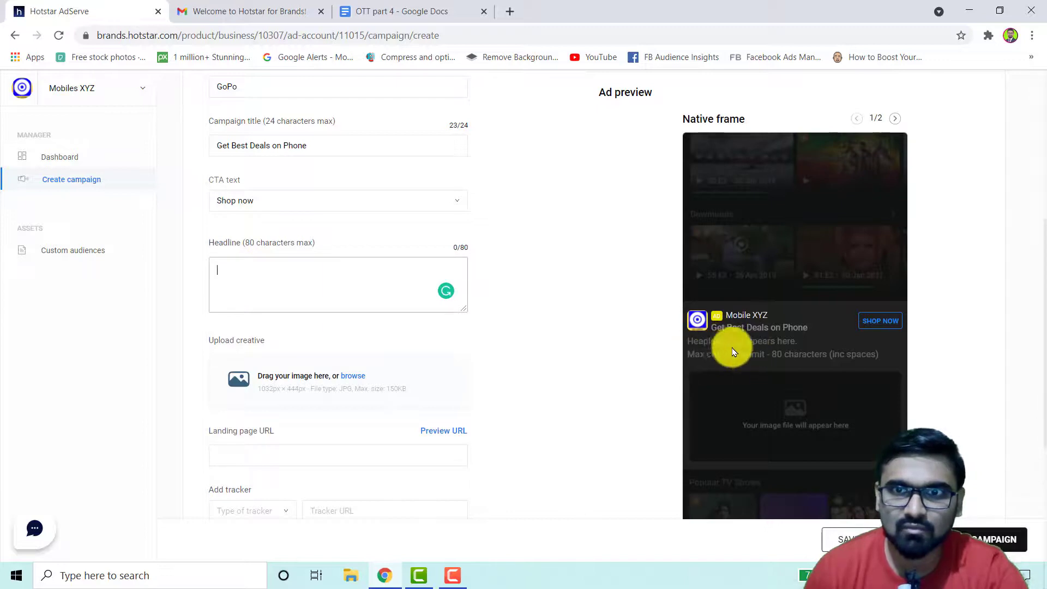
Paste the headline from the notes and trim it to 77/80, ending 'EMI Available'.
{"action": "left_click", "coordinate": [376, 9]}
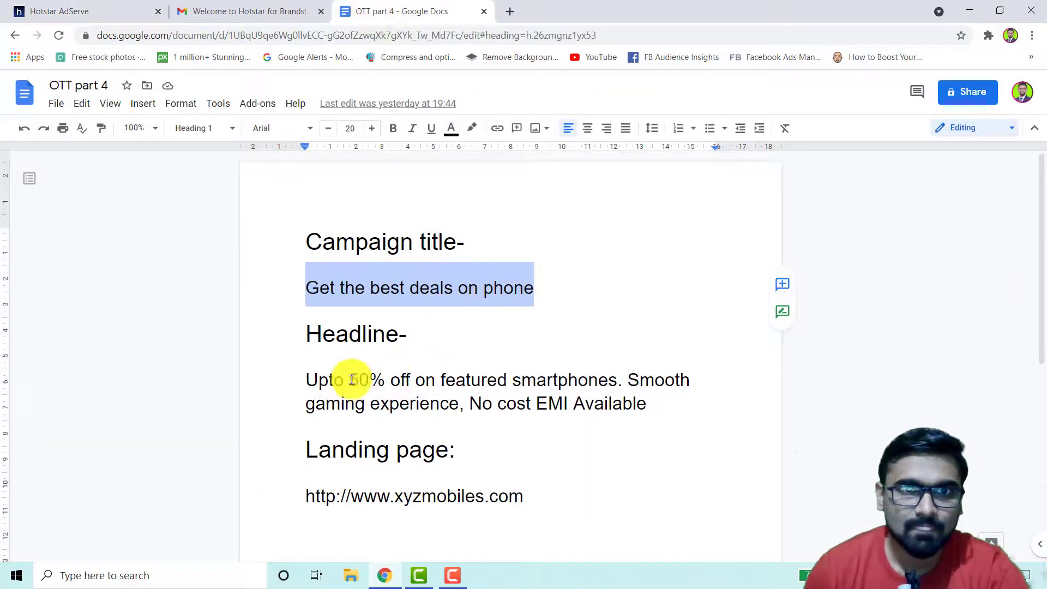
{"action": "left_click_drag", "start_coordinate": [303, 376], "coordinate": [655, 403]}
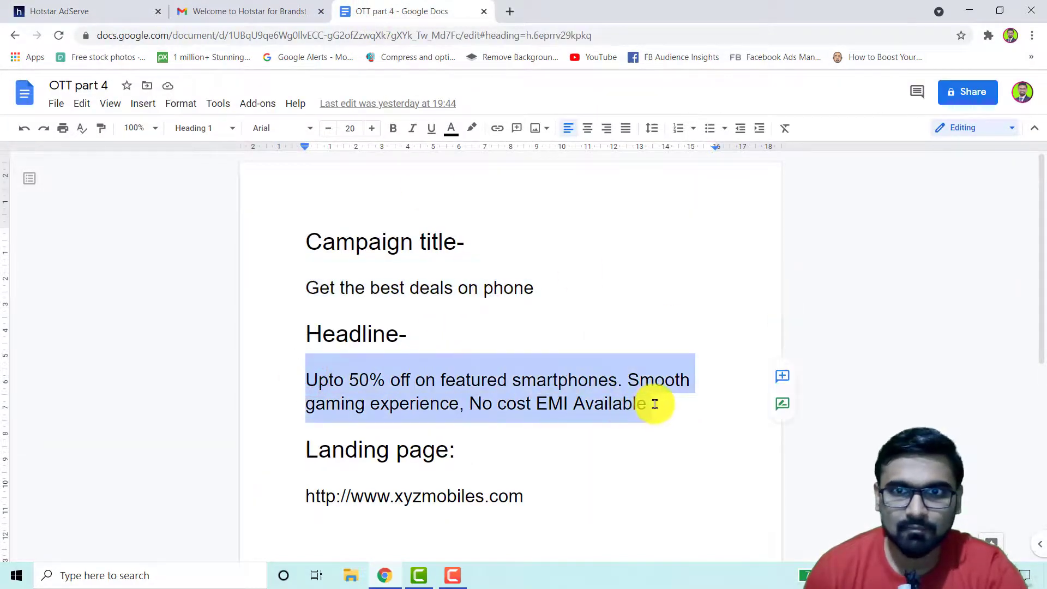
{"action": "left_click", "coordinate": [36, 11]}
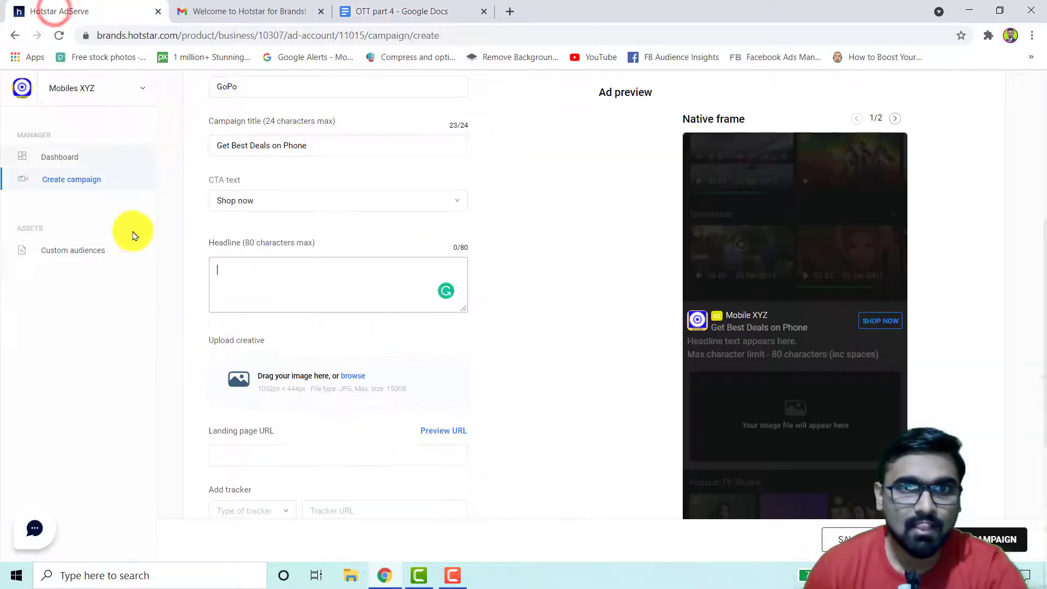
{"action": "key", "text": "ctrl+v"}
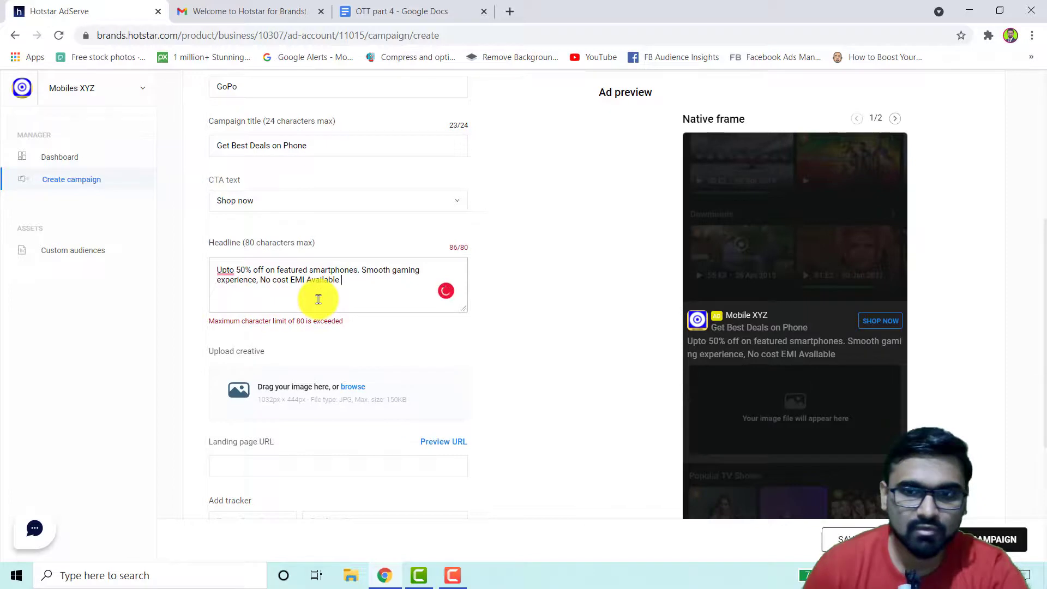
{"action": "key", "text": "BackSpace"}
{"action": "key", "text": "BackSpace"}
{"action": "key", "text": "BackSpace"}
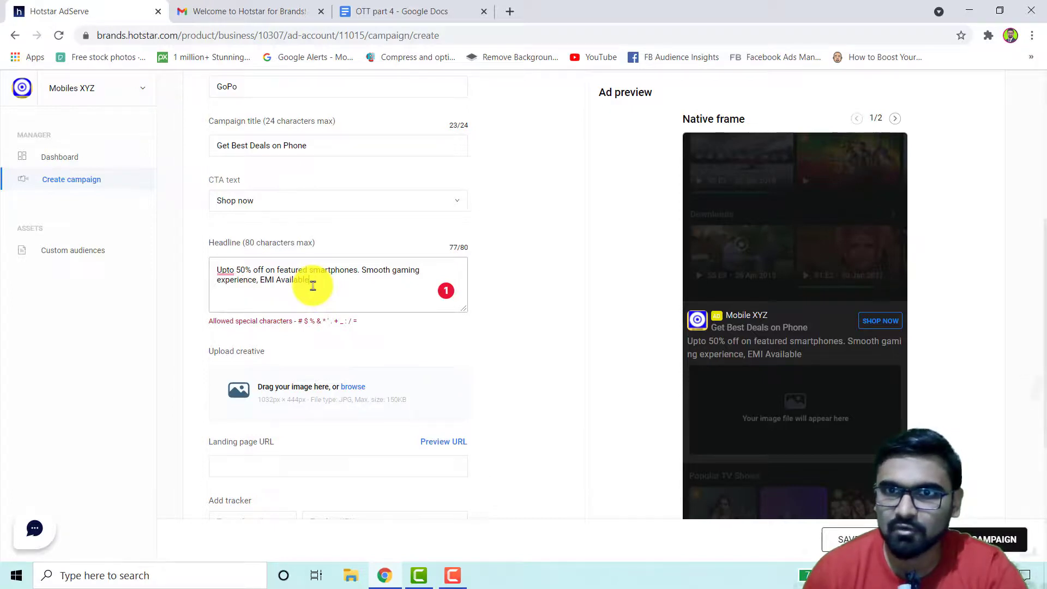
{"action": "left_click", "coordinate": [313, 285]}
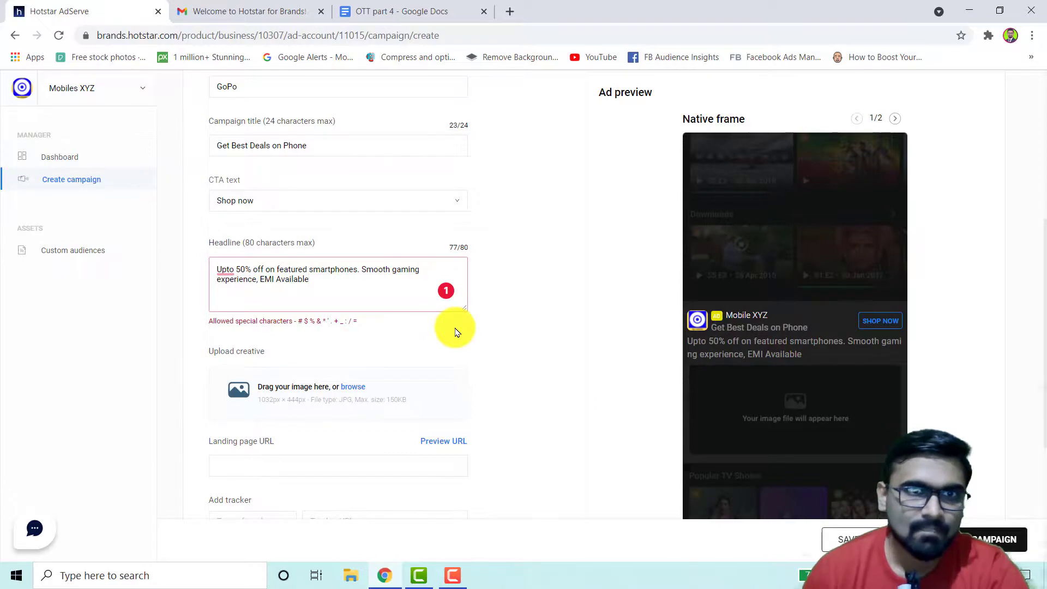
{"action": "scroll", "coordinate": [456, 332], "scroll_direction": "down", "scroll_amount": 3}
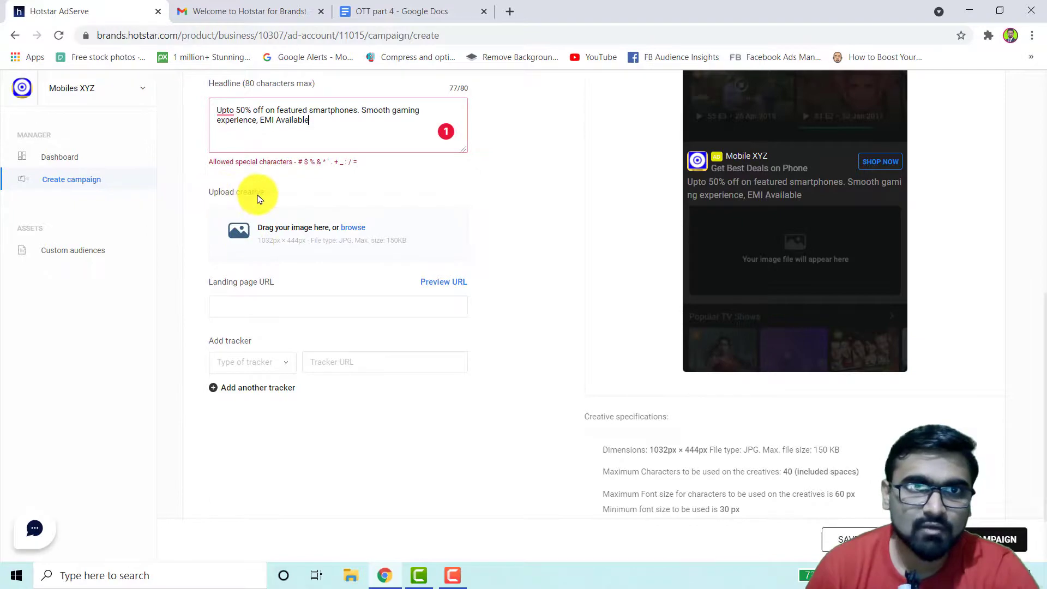
Upload the 'gopo gaming phone' image as the creative and select the landing URL in the OTT part 4 notes.
{"action": "left_click", "coordinate": [245, 239]}
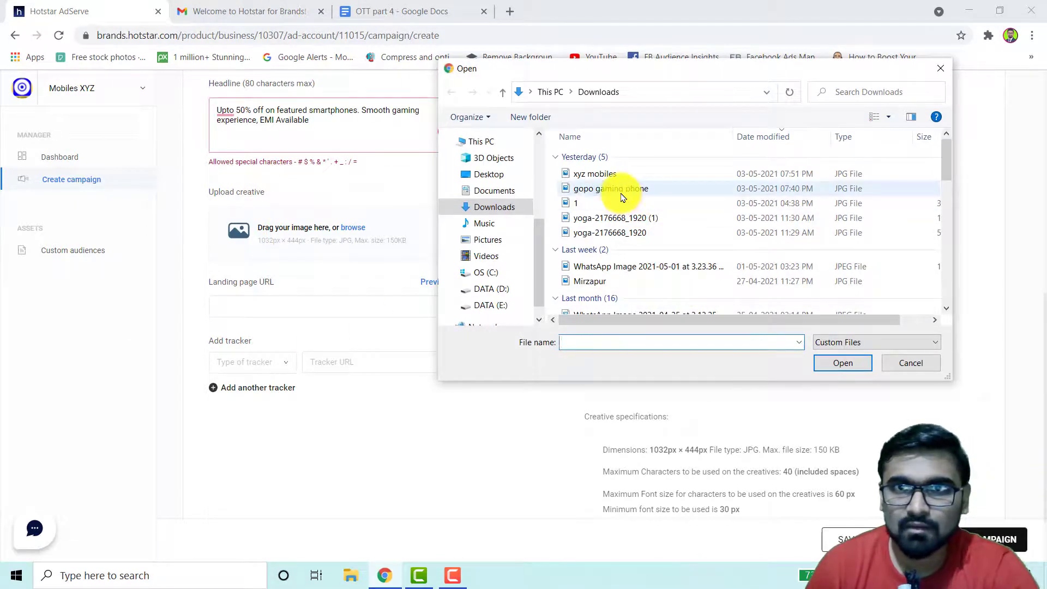
{"action": "left_click", "coordinate": [624, 189]}
{"action": "left_click", "coordinate": [842, 363]}
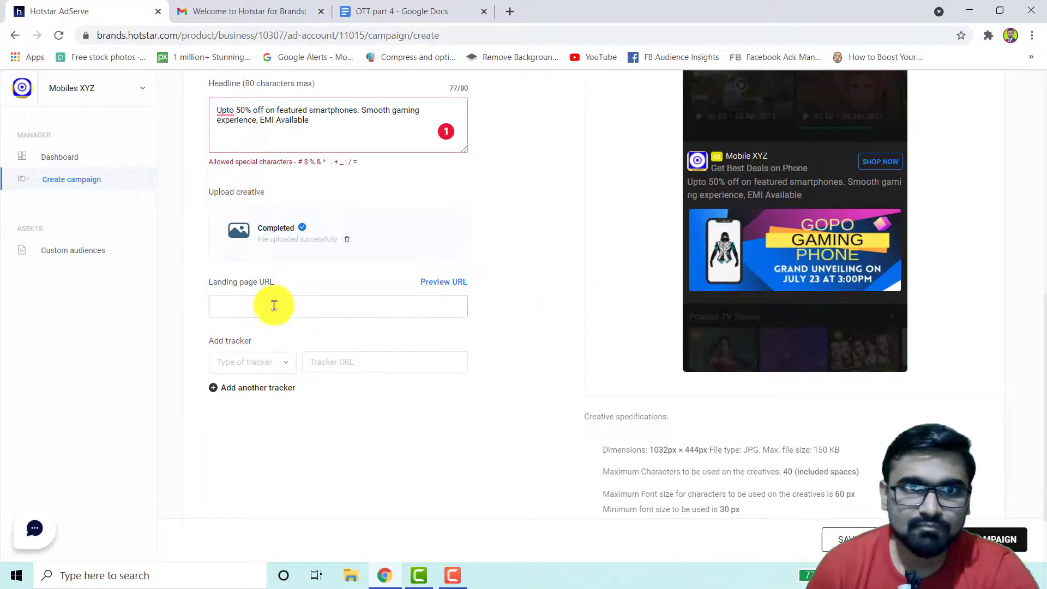
{"action": "left_click", "coordinate": [371, 10]}
{"action": "left_click_drag", "start_coordinate": [537, 496], "coordinate": [297, 494]}
{"action": "key", "text": "ctrl+c"}
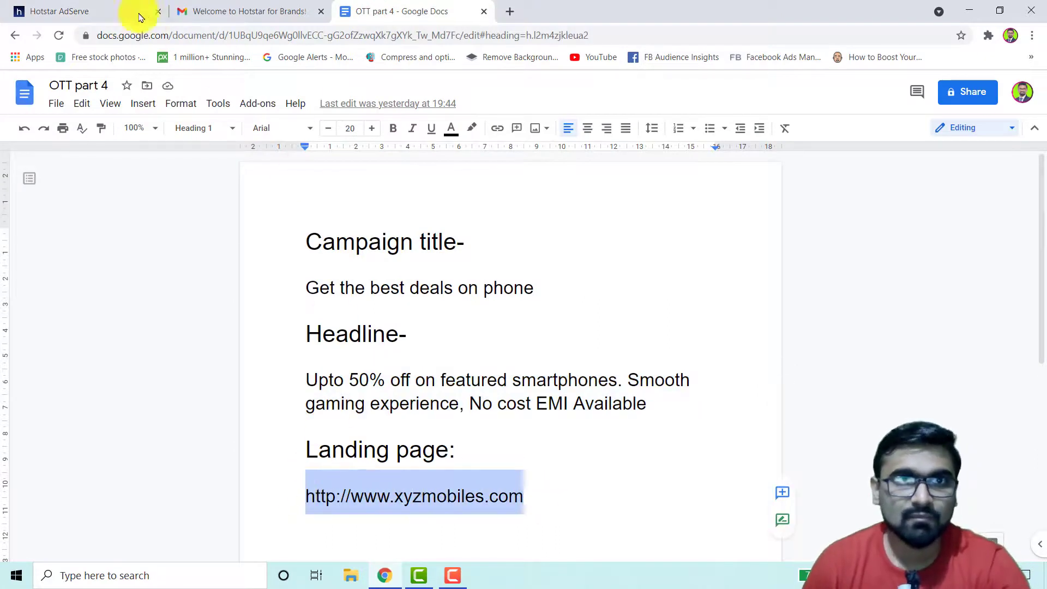
{"action": "left_click", "coordinate": [70, 12]}
{"action": "left_click", "coordinate": [304, 307]}
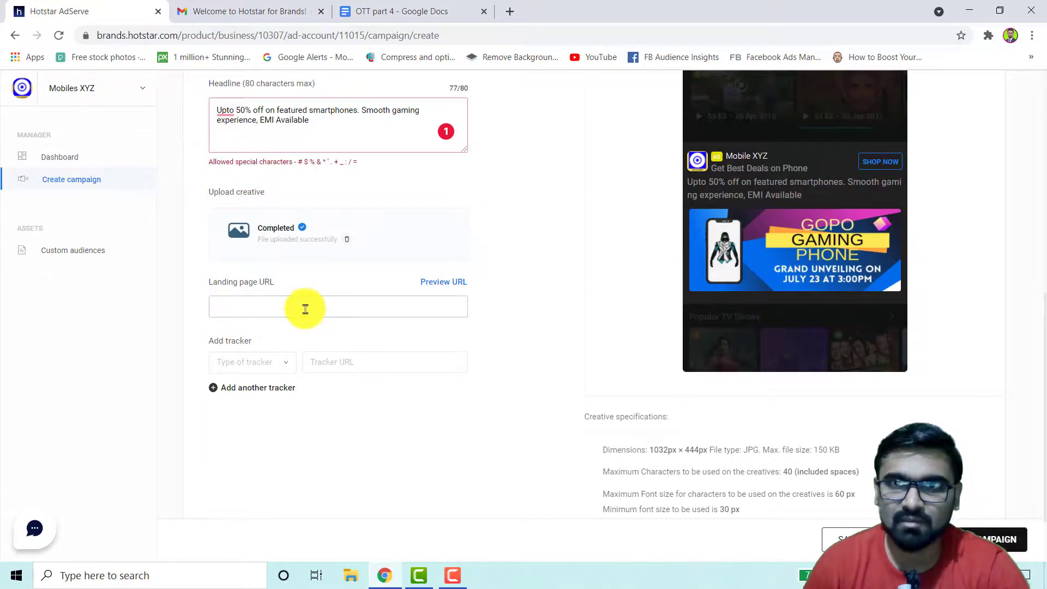
{"action": "key", "text": "ctrl+v"}
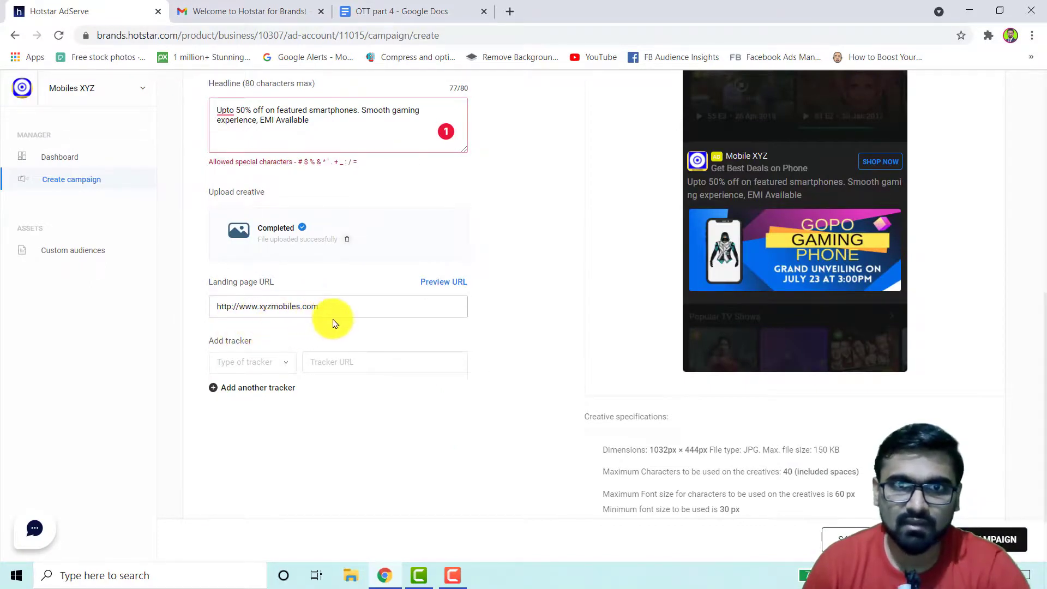
{"action": "key", "text": "Tab"}
Keep Impression as the first tracker's type.
{"action": "scroll", "coordinate": [272, 262], "scroll_direction": "down", "scroll_amount": 2}
{"action": "left_click", "coordinate": [226, 215]}
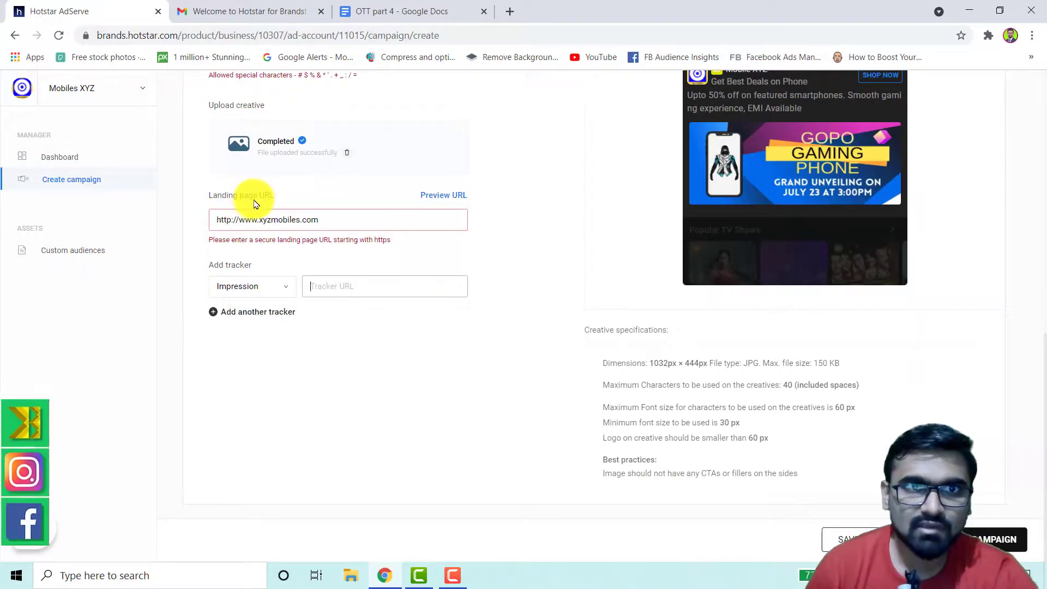
{"action": "left_click", "coordinate": [286, 292]}
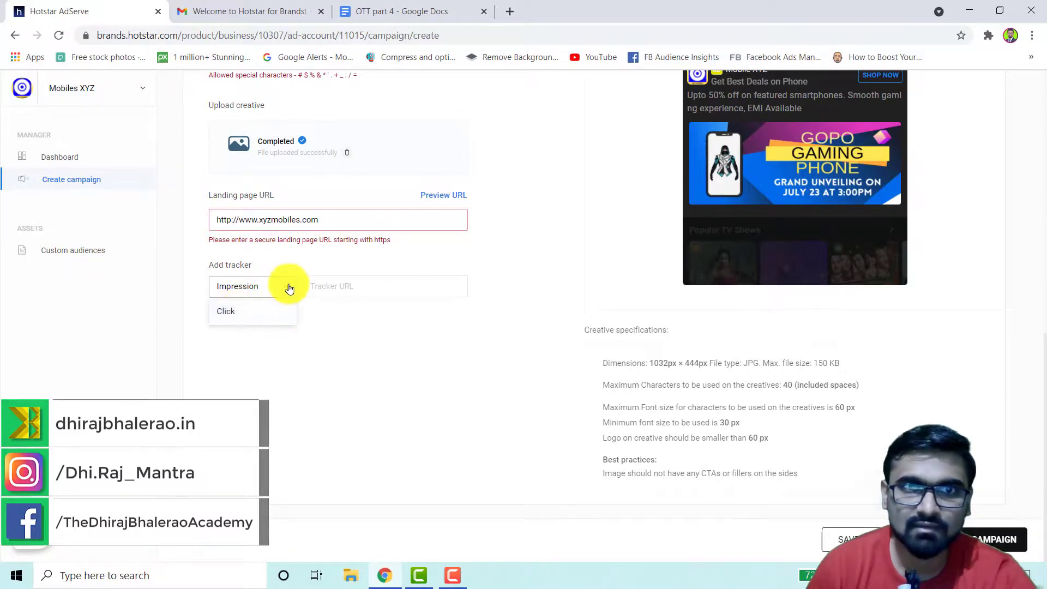
{"action": "left_click", "coordinate": [289, 288]}
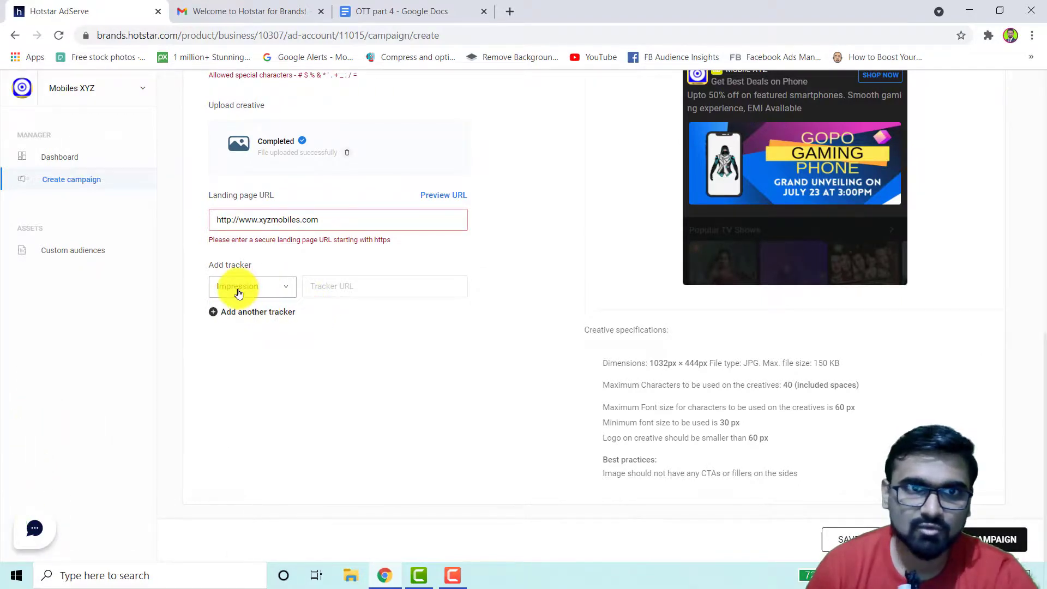
{"action": "left_click", "coordinate": [278, 288]}
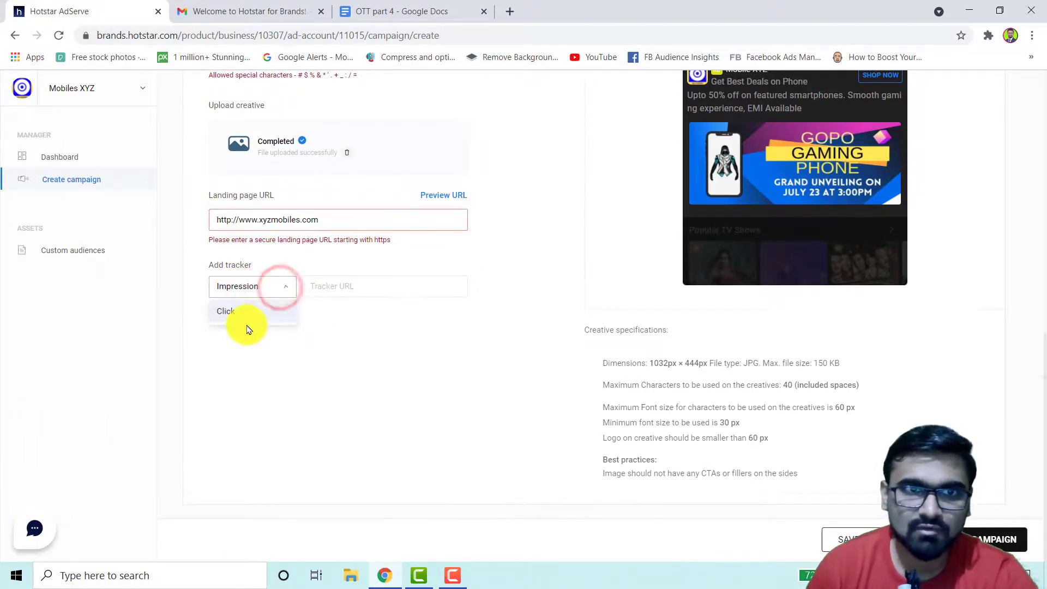
{"action": "left_click", "coordinate": [283, 285]}
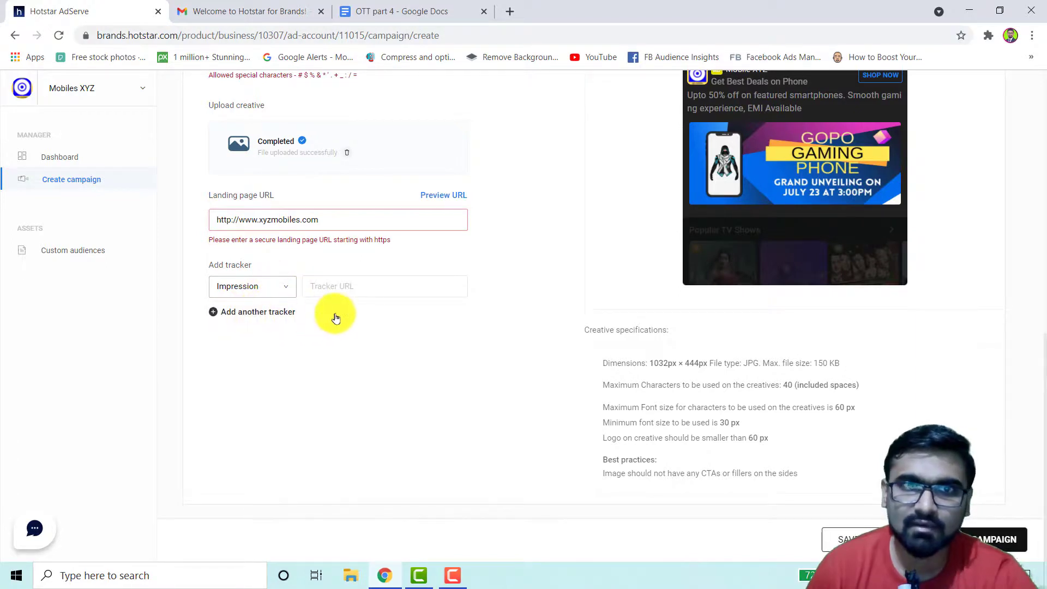
{"action": "left_click", "coordinate": [342, 287]}
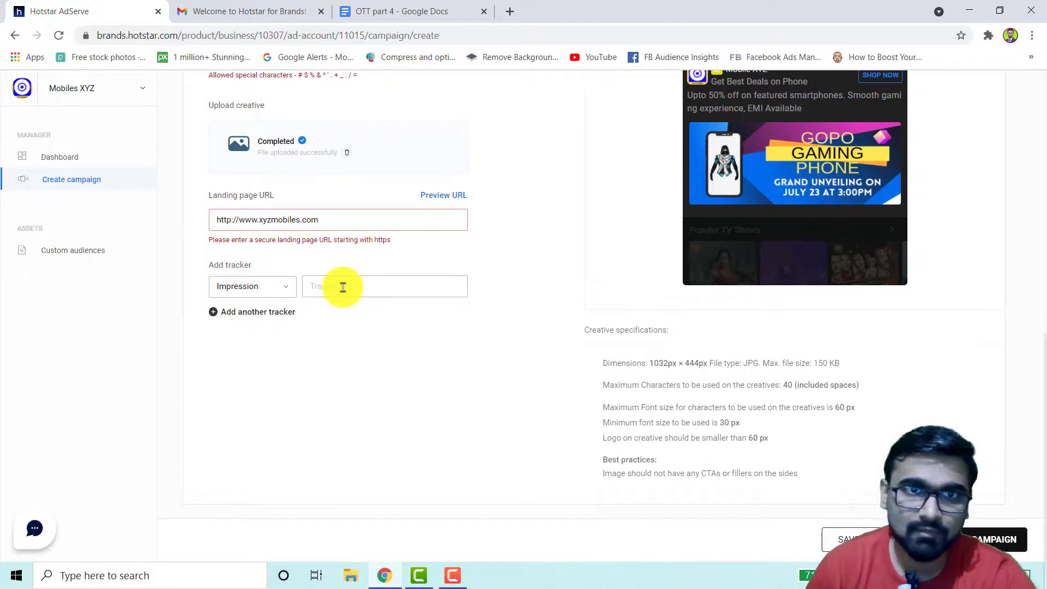
{"action": "left_click", "coordinate": [343, 287]}
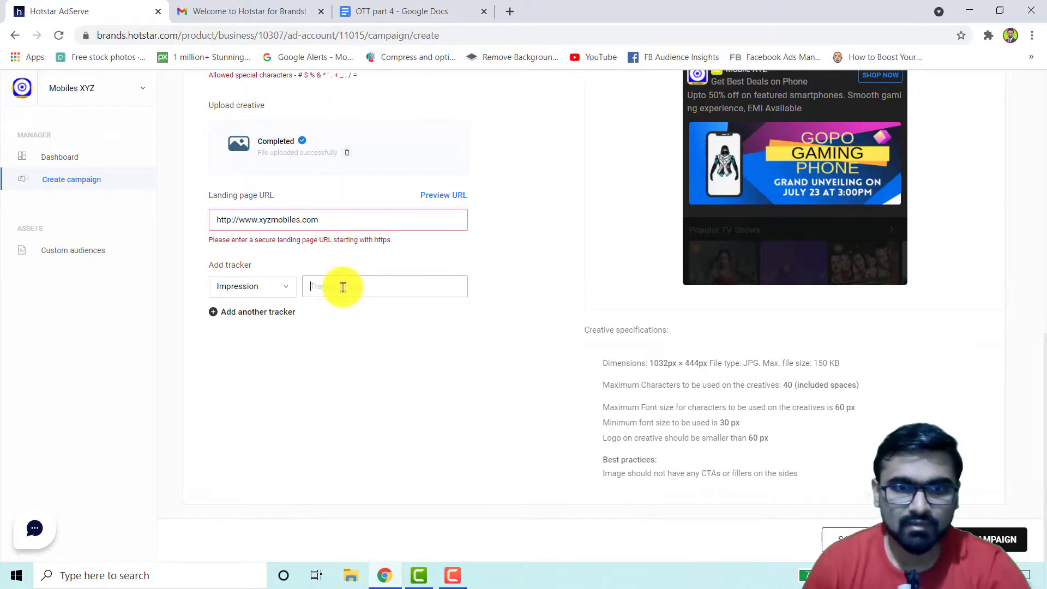
{"action": "key", "text": "ctrl+v"}
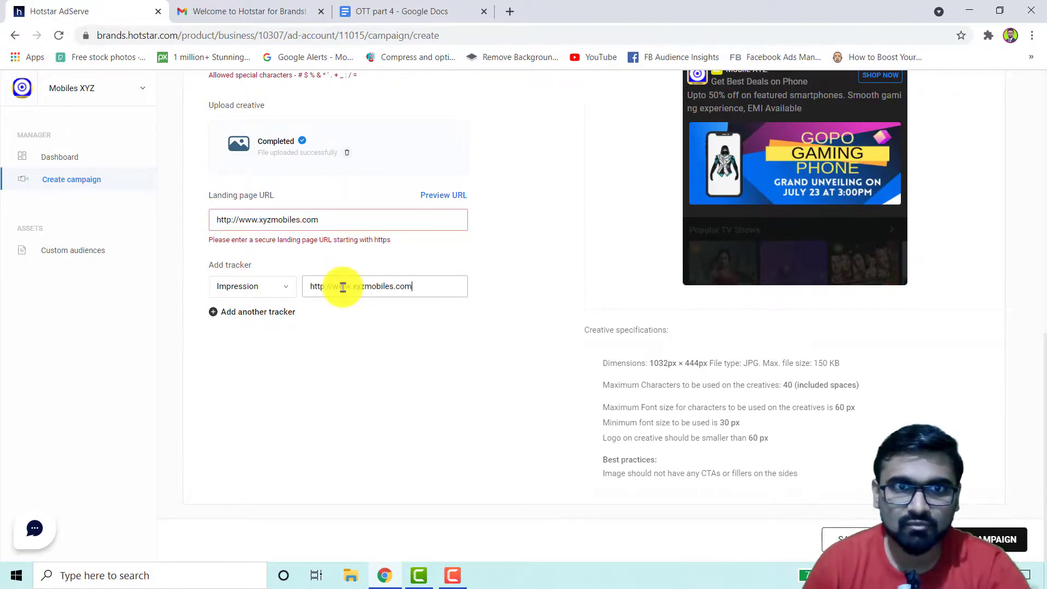
{"action": "left_click", "coordinate": [325, 290]}
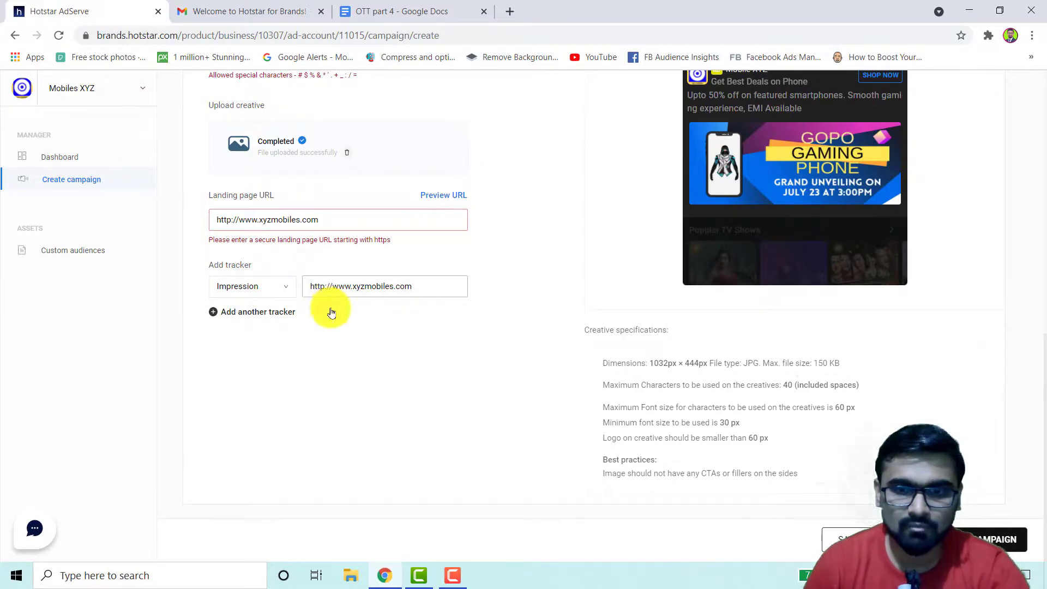
{"action": "key", "text": "BackSpace"}
{"action": "type", "text": "s:"}
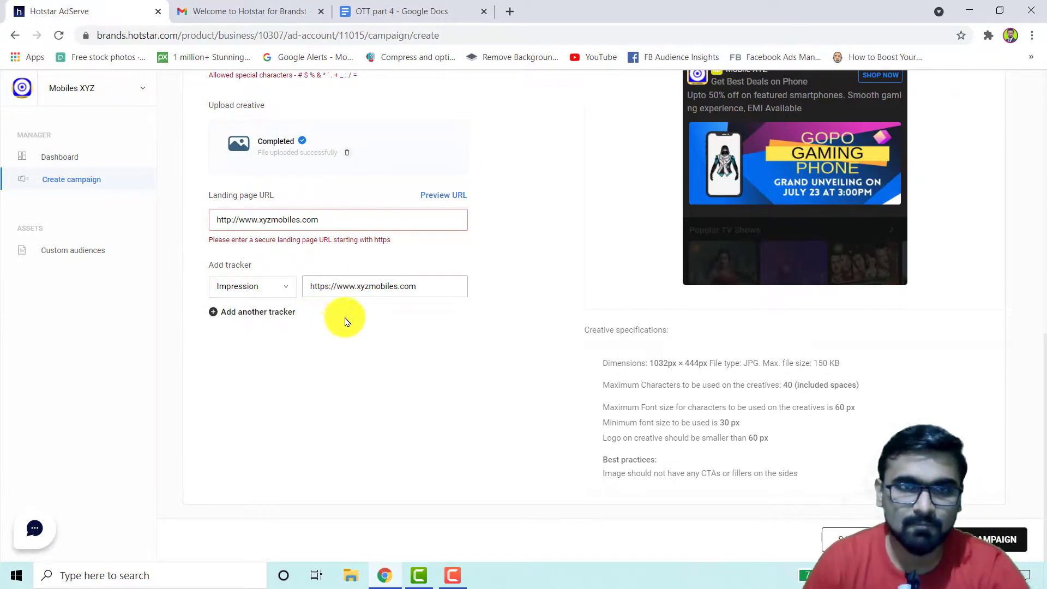
{"action": "left_click", "coordinate": [381, 287]}
{"action": "key", "text": "ctrl+a"}
{"action": "key", "text": "ctrl+c"}
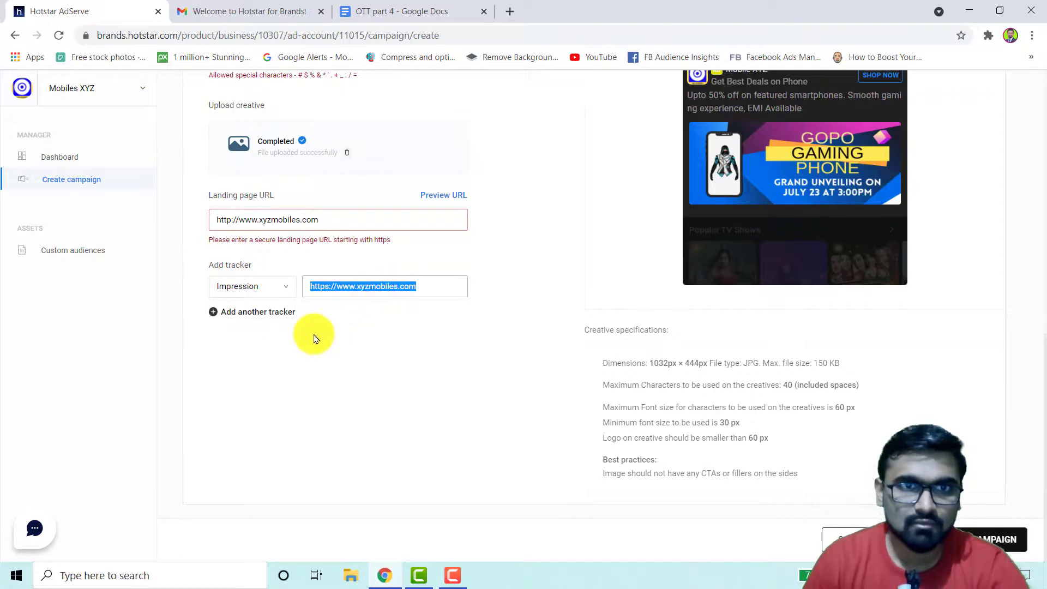
{"action": "left_click", "coordinate": [314, 334]}
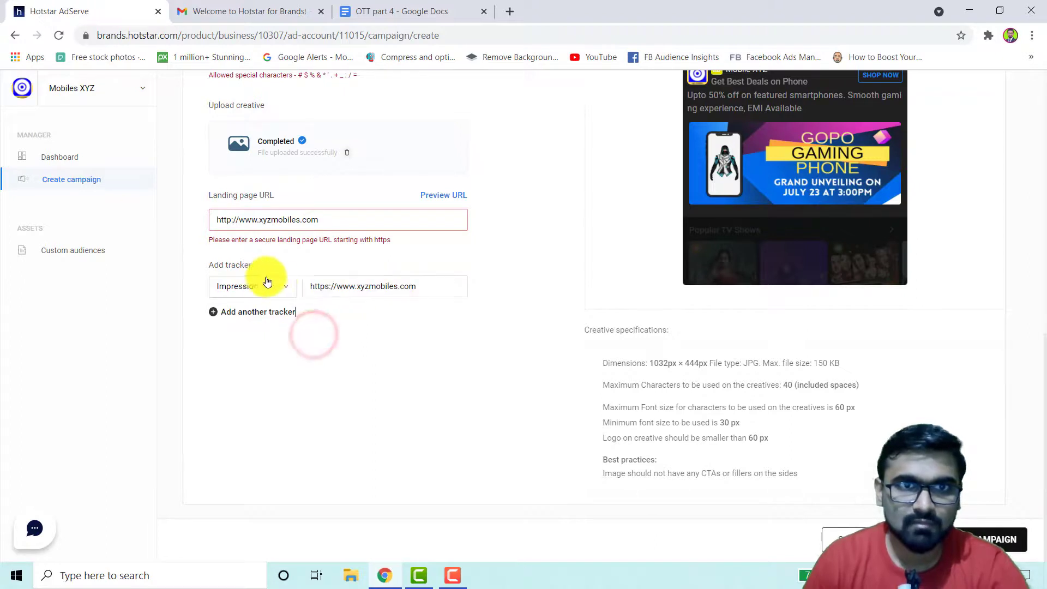
{"action": "left_click", "coordinate": [213, 312]}
{"action": "left_click", "coordinate": [274, 324]}
{"action": "left_click", "coordinate": [235, 348]}
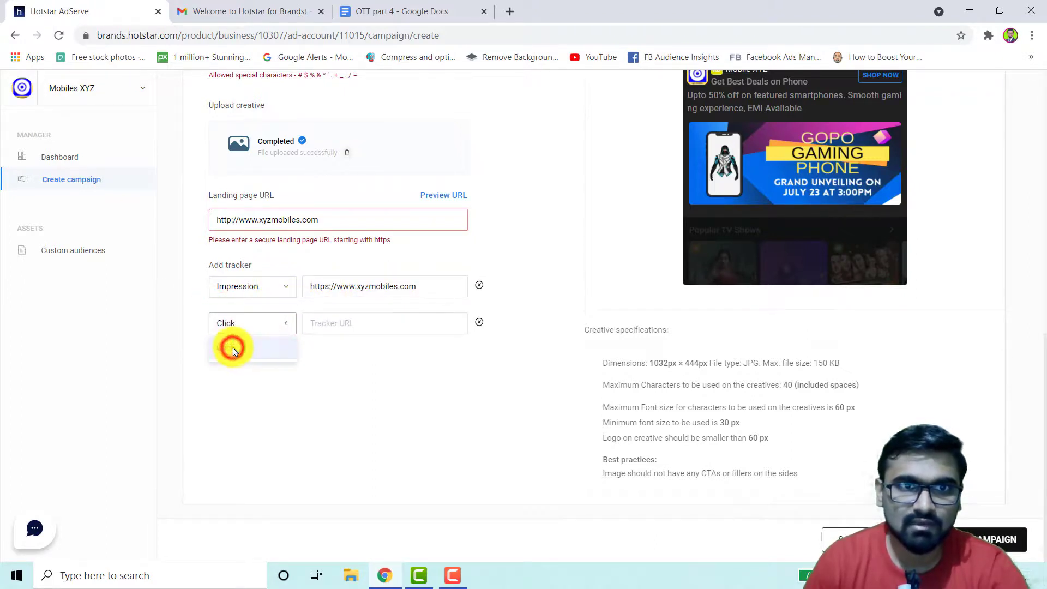
{"action": "left_click", "coordinate": [348, 324]}
{"action": "key", "text": "ctrl+v"}
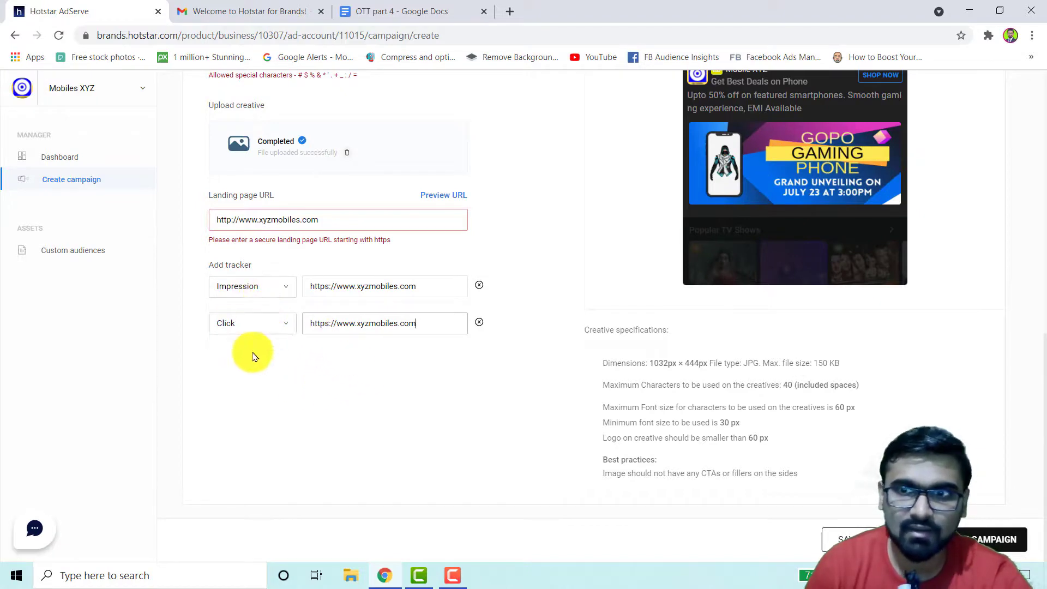
{"action": "scroll", "coordinate": [554, 358], "scroll_direction": "up", "scroll_amount": 6}
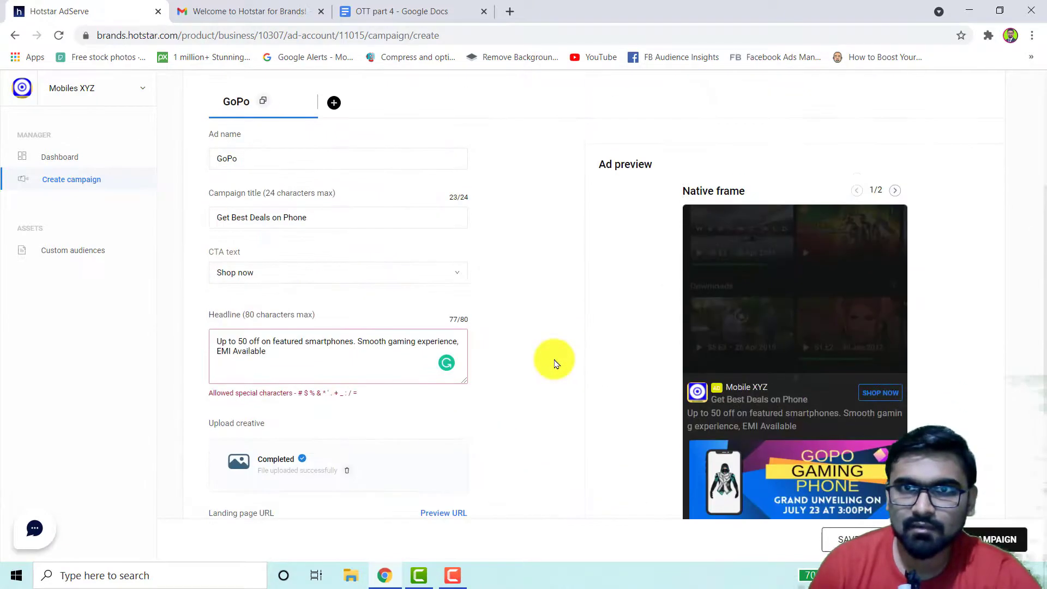
Preview the GoPo ad as In-stream display, then return to the Native frame preview.
{"action": "scroll", "coordinate": [810, 273], "scroll_direction": "down", "scroll_amount": 2}
{"action": "scroll", "coordinate": [801, 361], "scroll_direction": "up", "scroll_amount": 2}
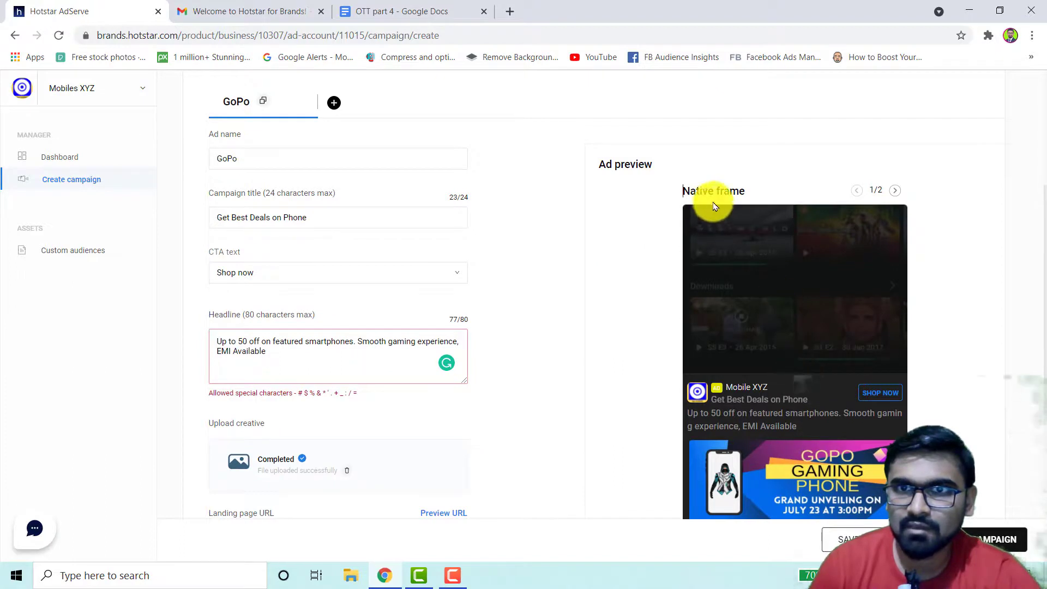
{"action": "left_click", "coordinate": [894, 191]}
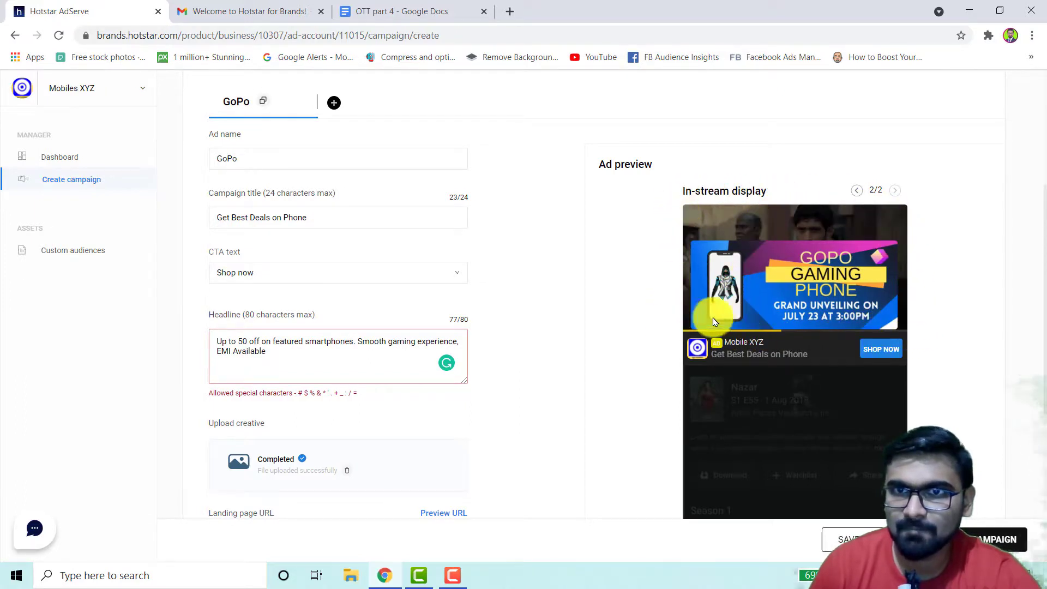
{"action": "left_click", "coordinate": [856, 190]}
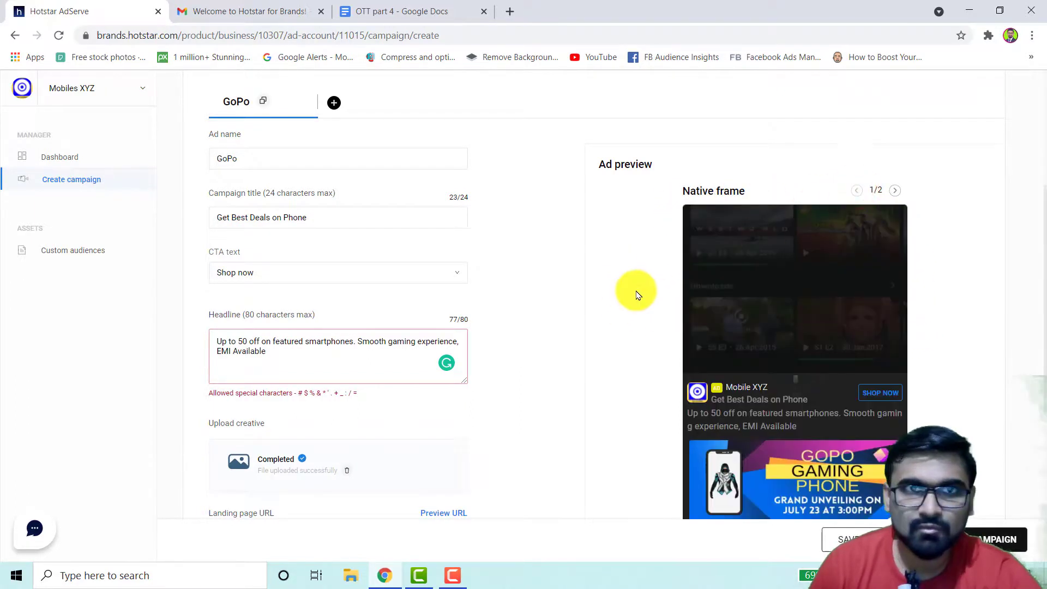
{"action": "scroll", "coordinate": [636, 292], "scroll_direction": "down", "scroll_amount": 6}
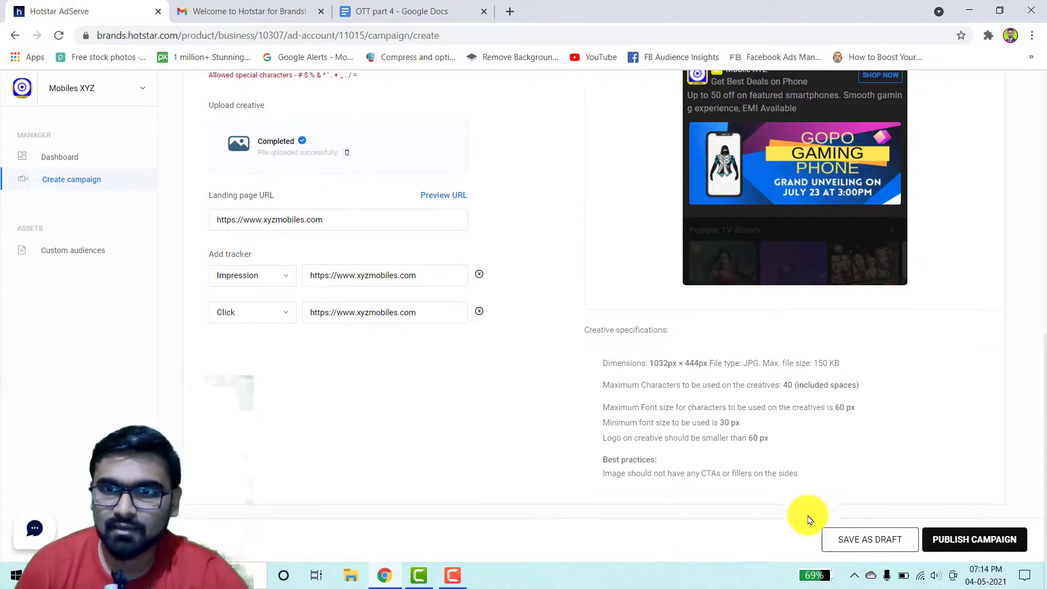
Save the GoPo Brand Awareness campaign with Save as Draft.
{"action": "left_click", "coordinate": [867, 547]}
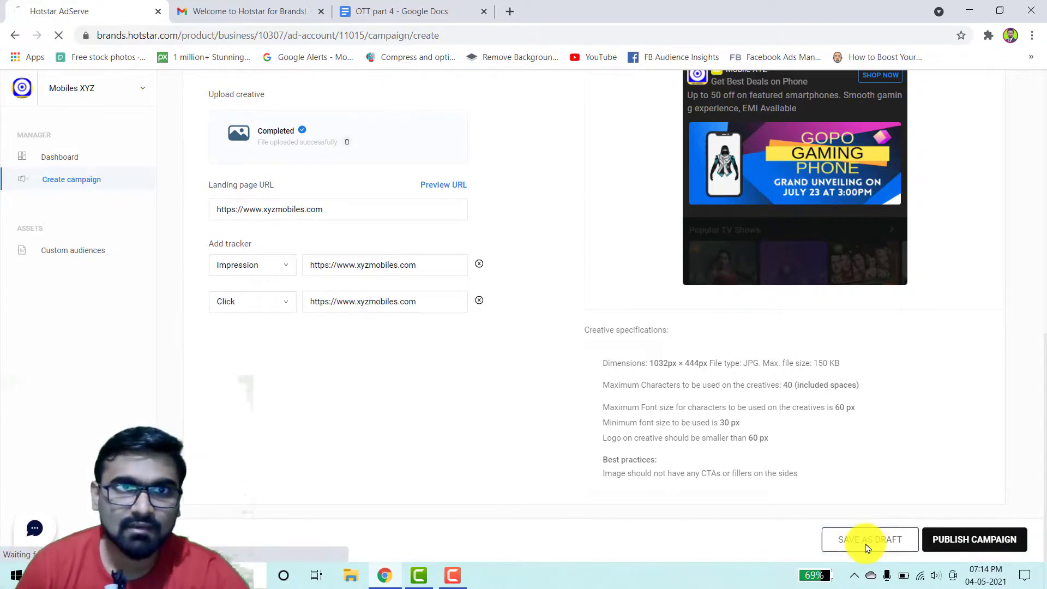